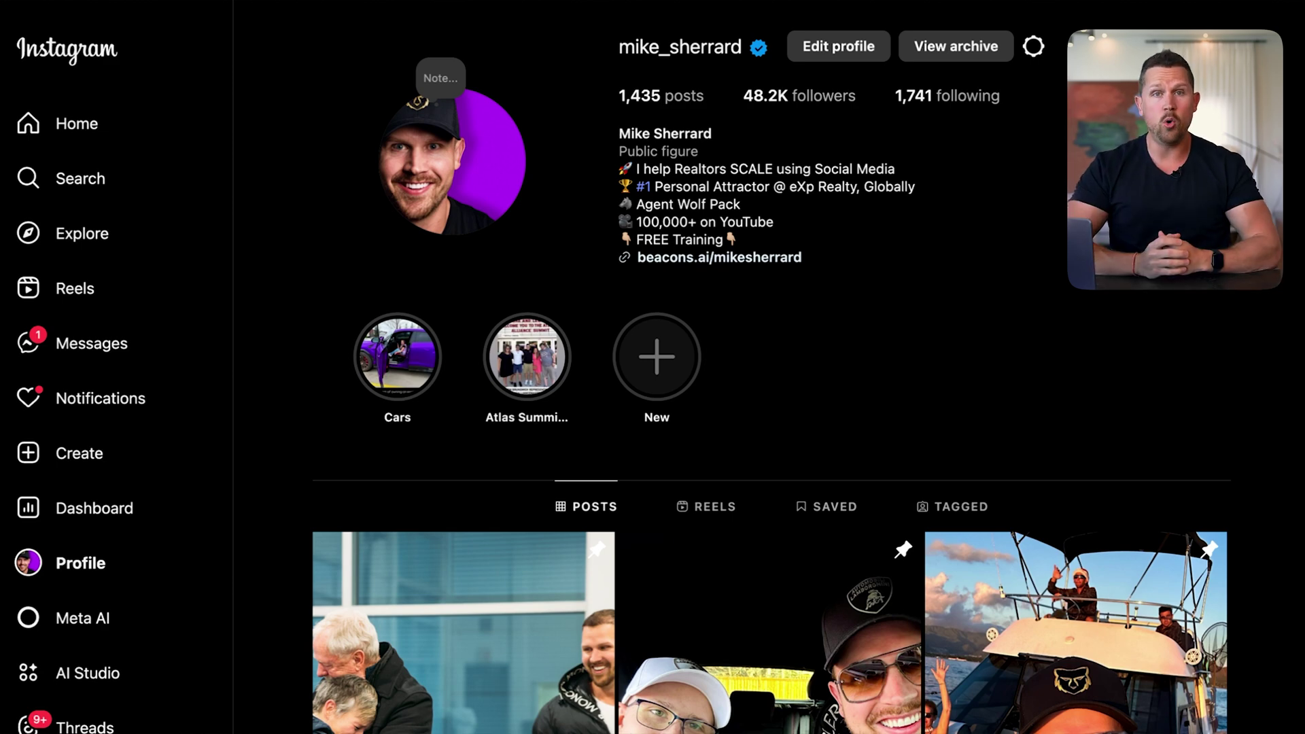
Scroll the profile grid down to the 'ChatGPT Prompt for Reels' reel (33 likes, 43 comments)
scroll(769, 367, down, 10)
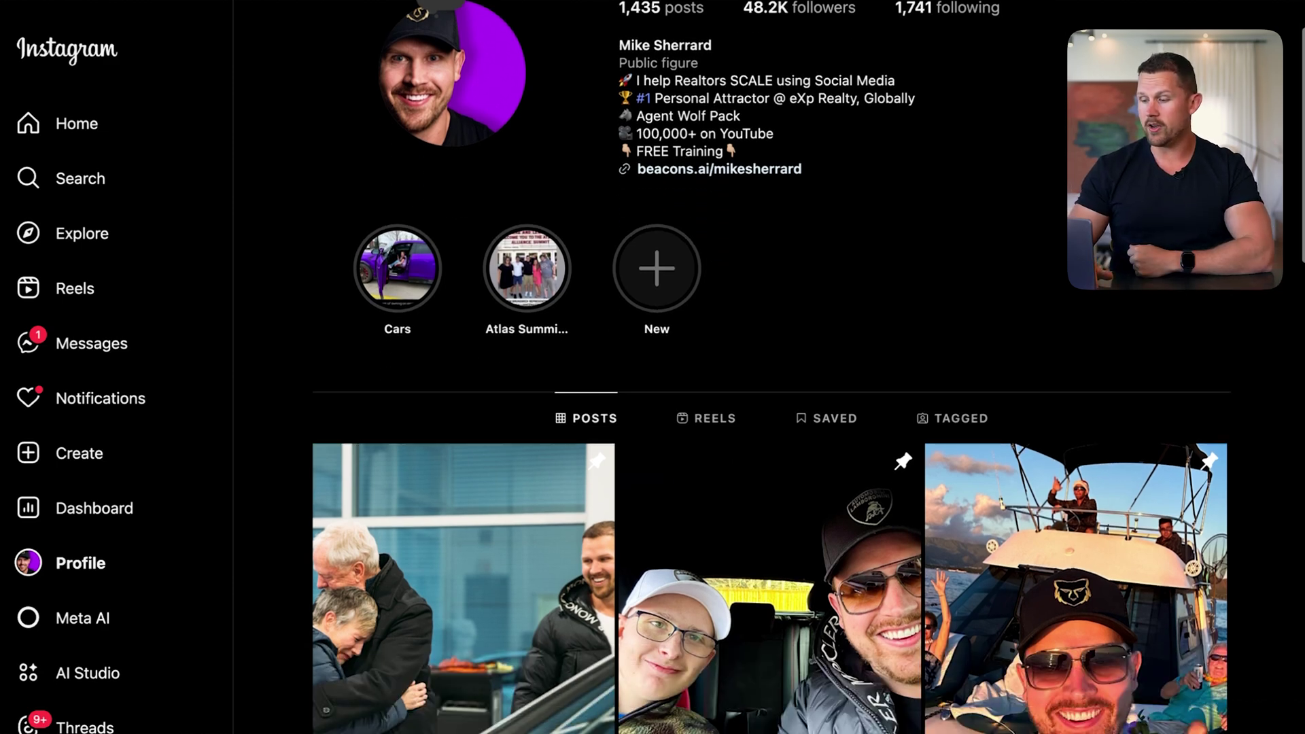
scroll(84, 347, down, 1)
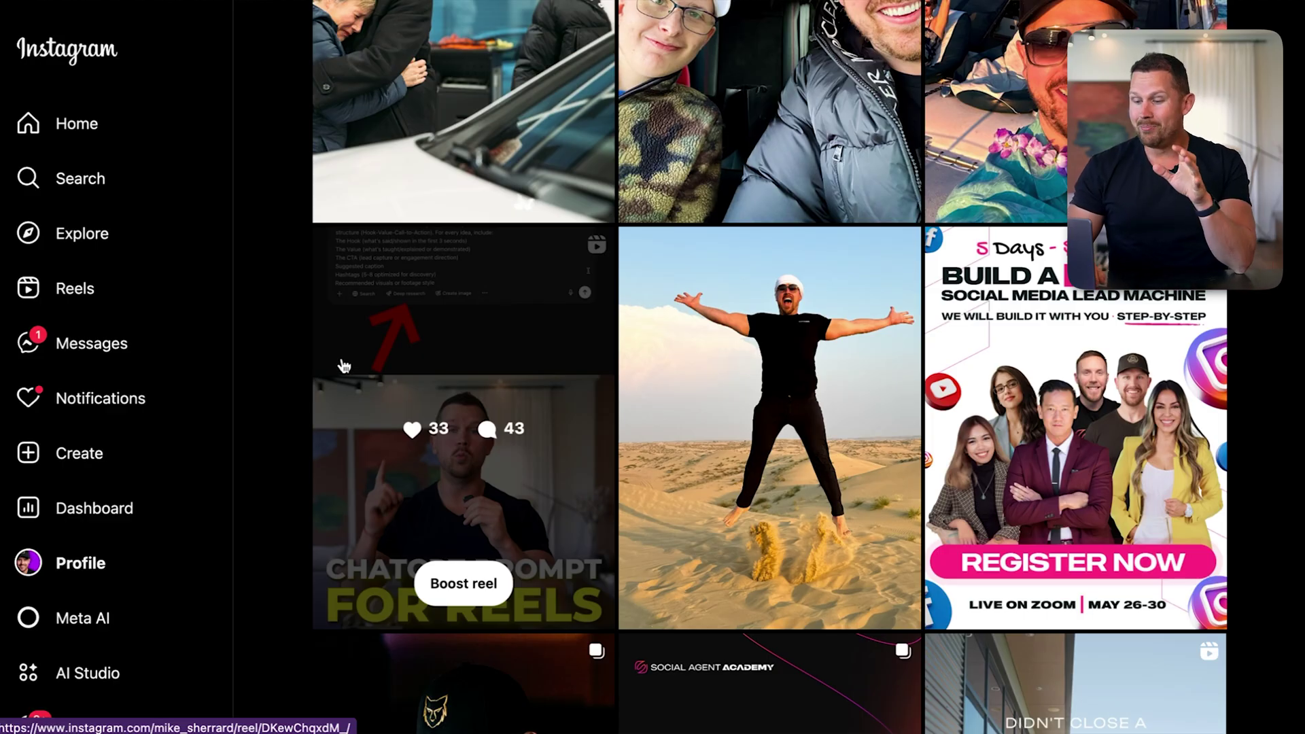
Open the ChatGPT prompt reel and highlight the caption's 'comment REELS' call to action
click(388, 373)
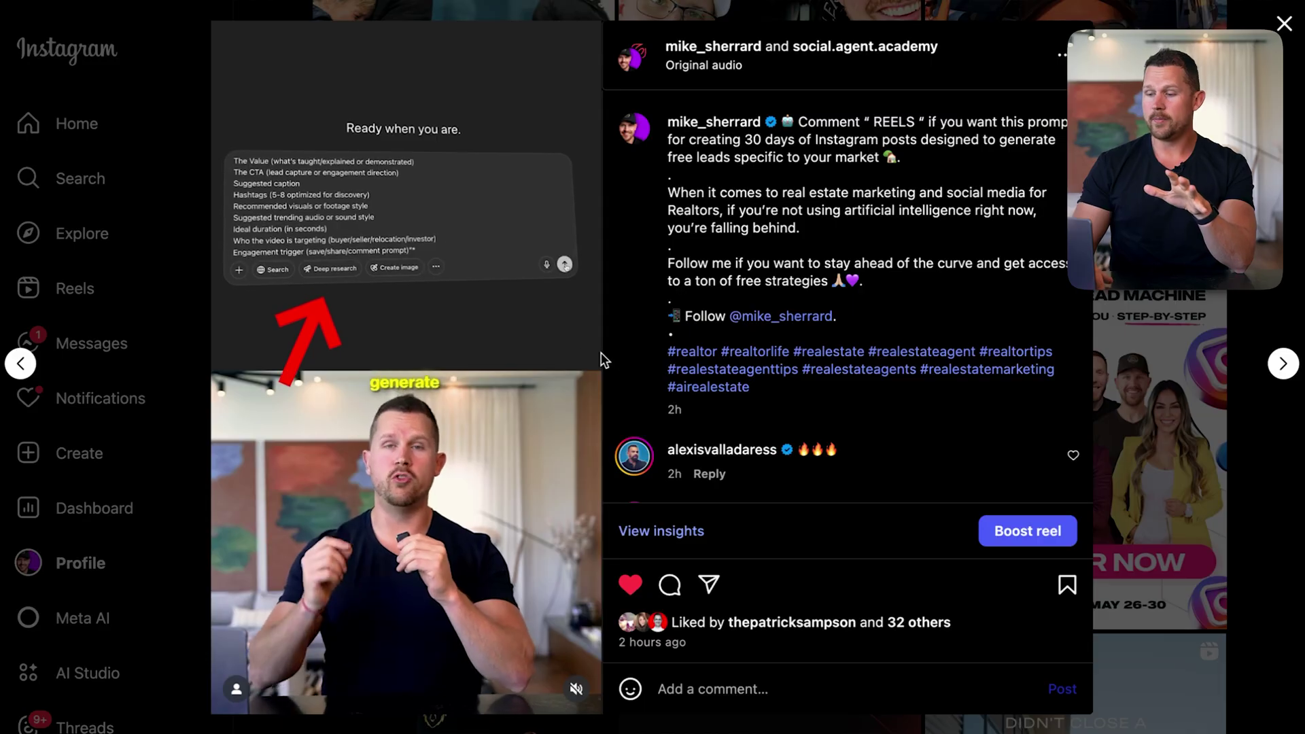
mouse_move(799, 123)
mouse_down()
mouse_move(1040, 141)
mouse_move(1063, 174)
mouse_up()
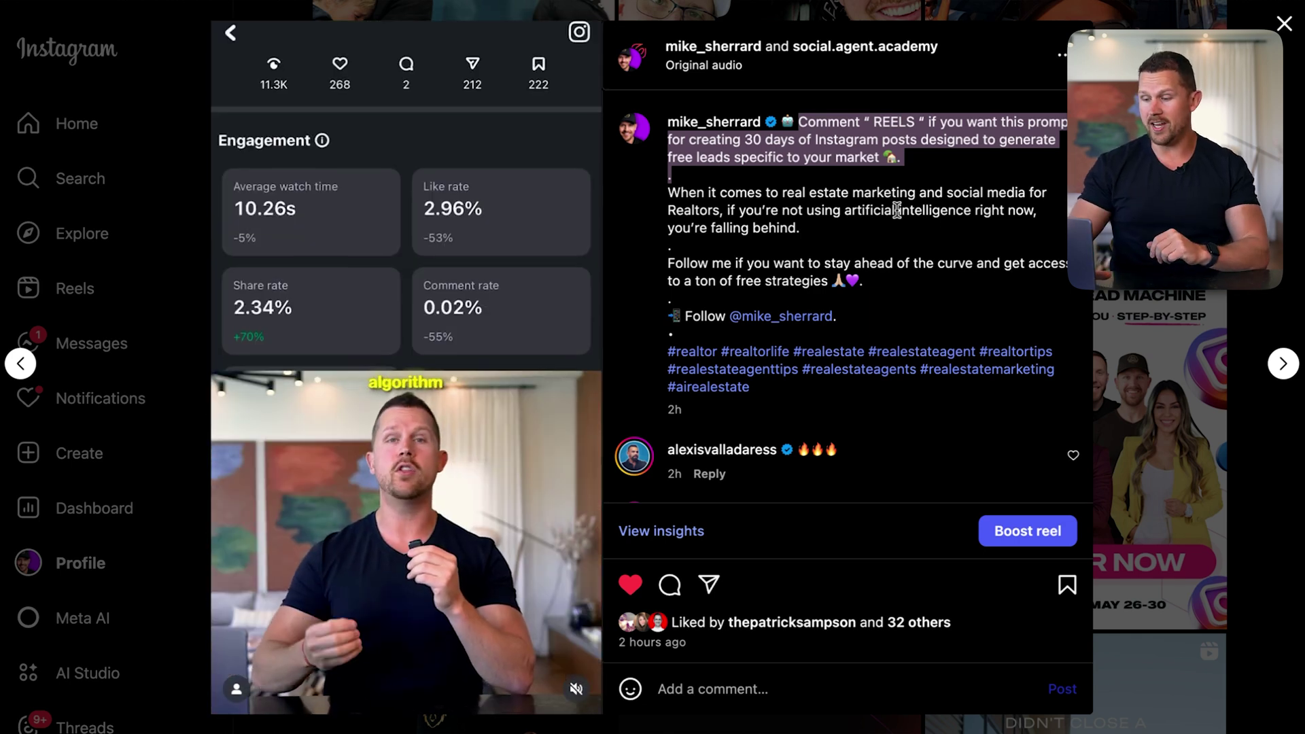
scroll(838, 337, down, 5)
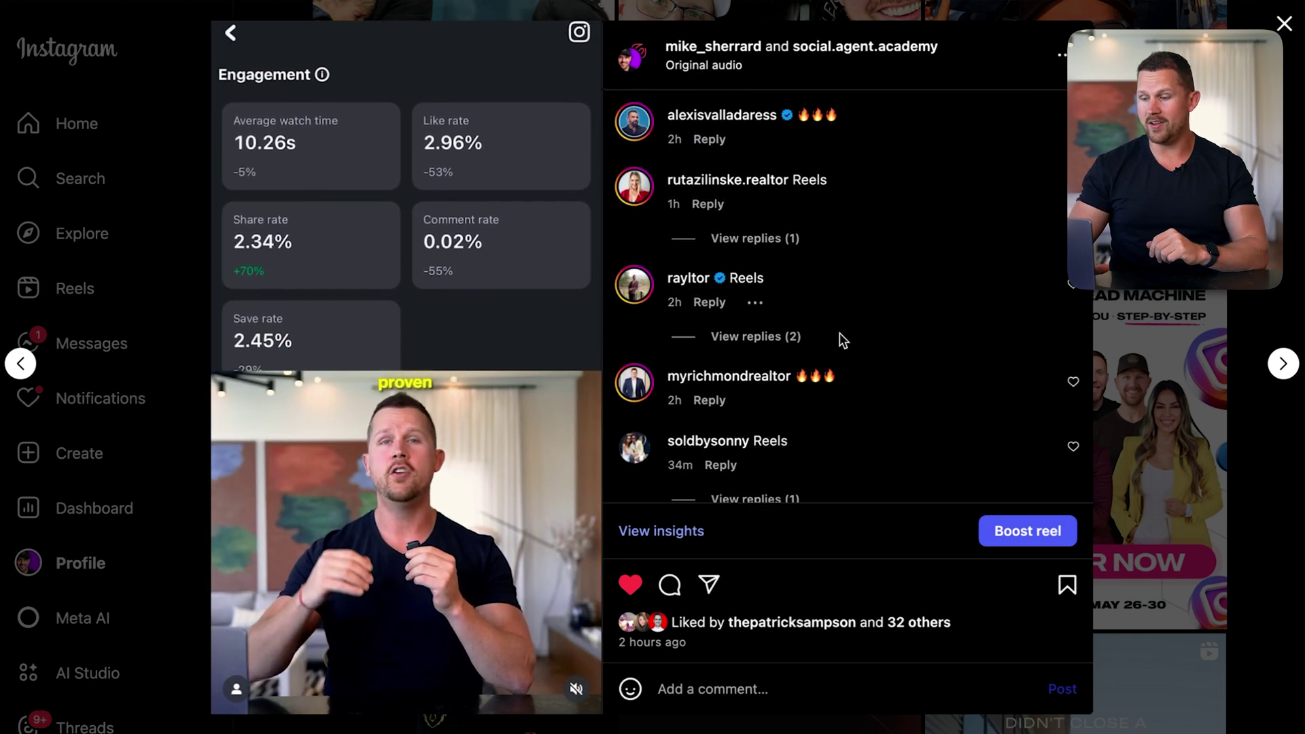
scroll(839, 332, down, 4)
Expand the creator's replies under two 'Reels' comments, then close the reel
click(753, 263)
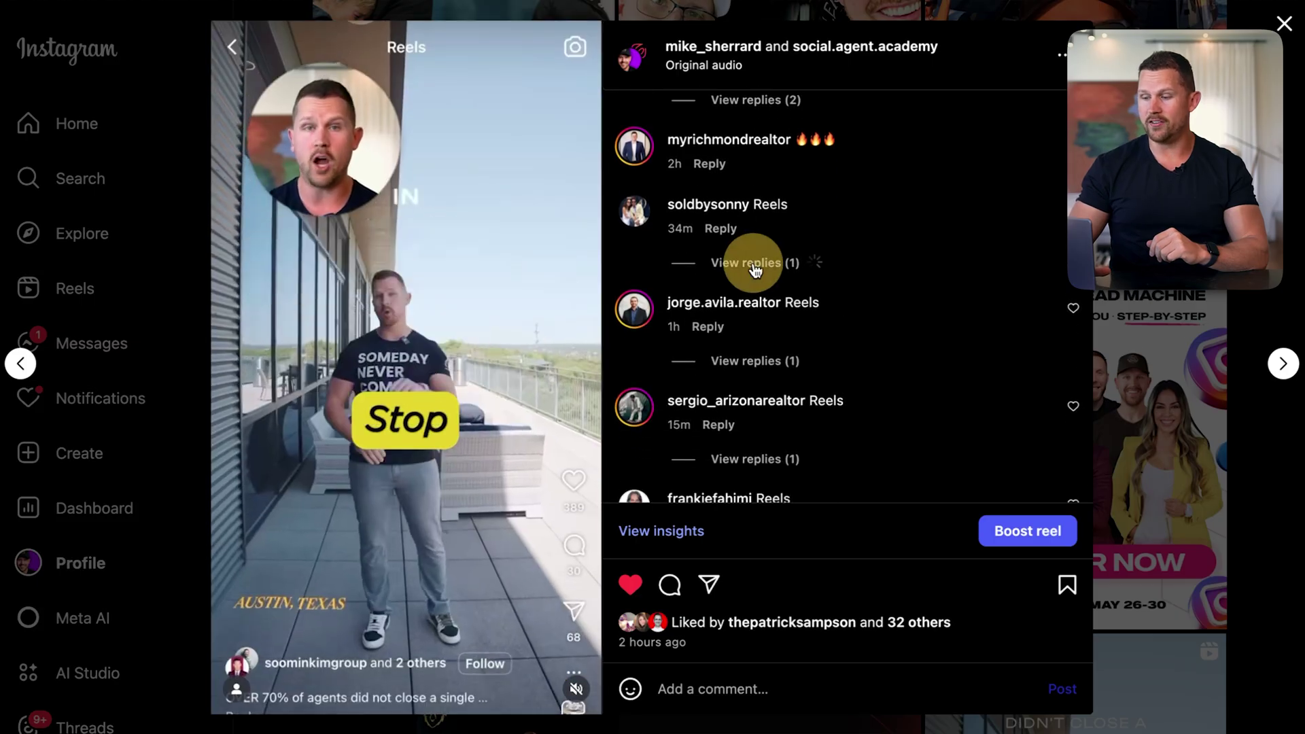
scroll(846, 279, down, 3)
click(785, 330)
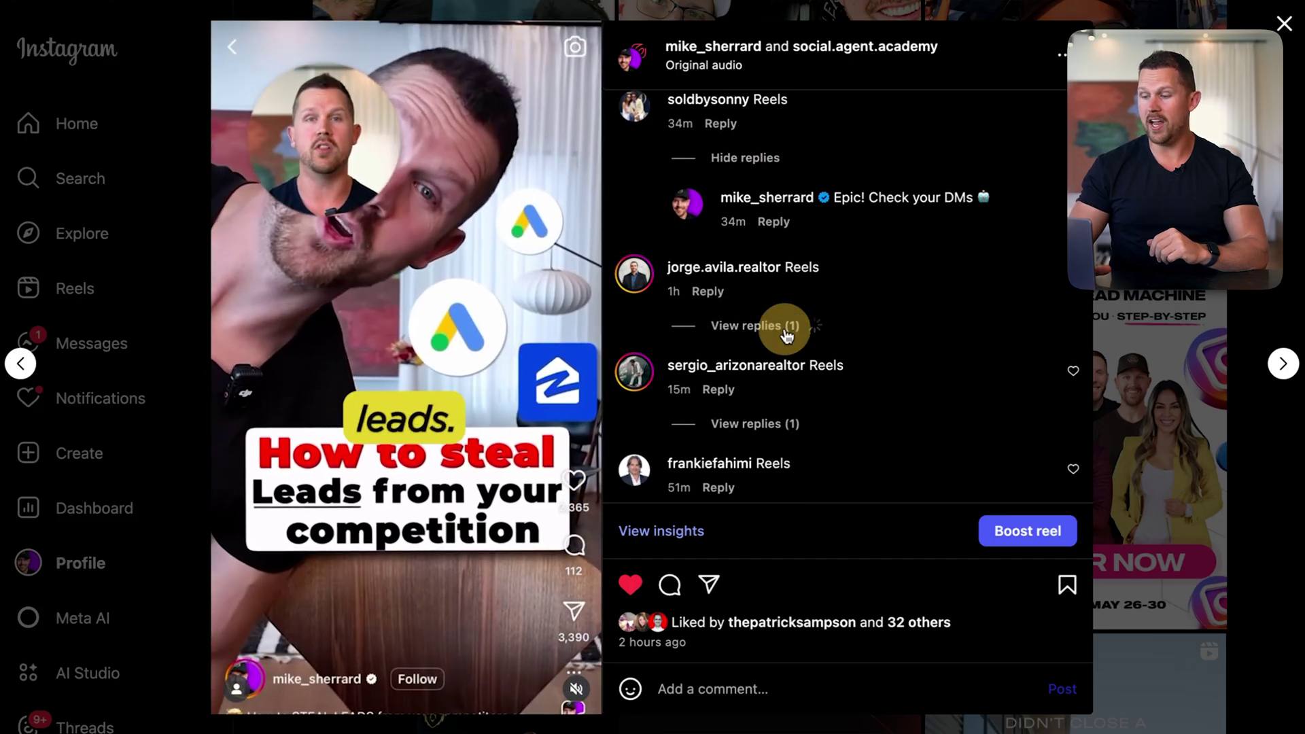
scroll(921, 244, down, 2)
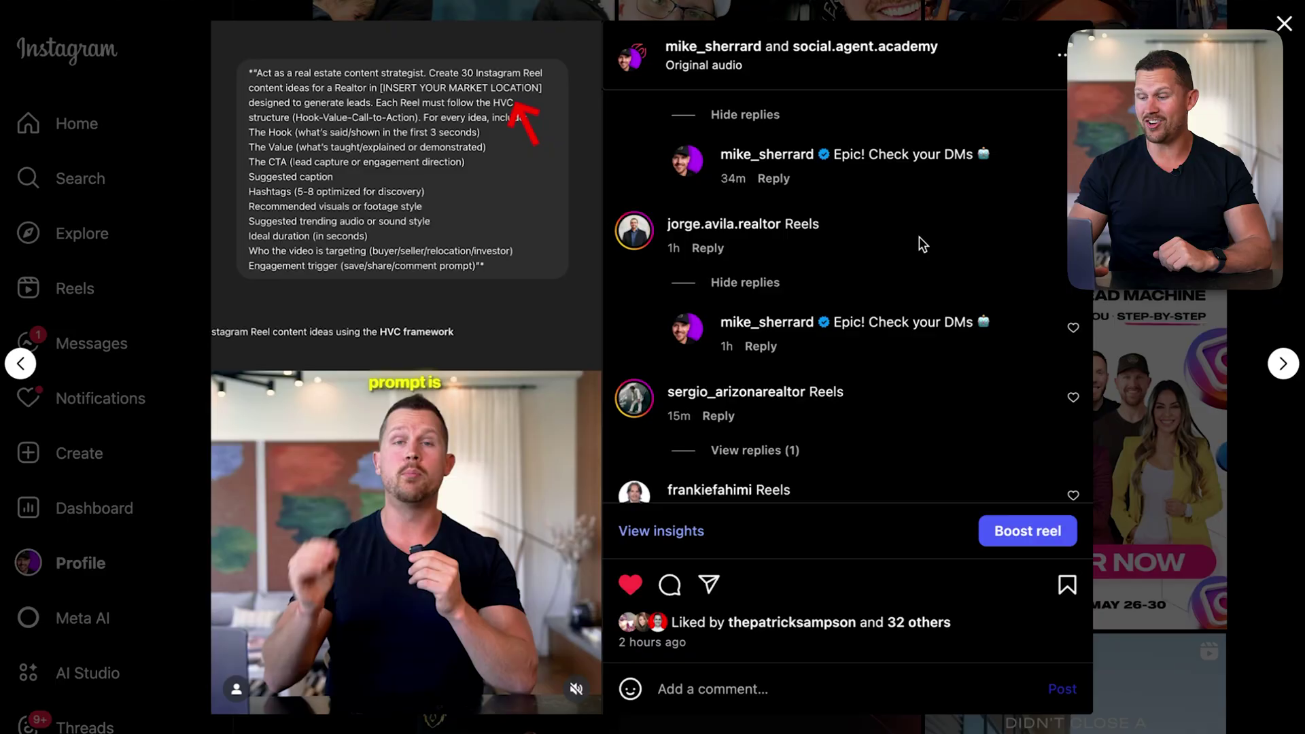
scroll(918, 245, down, 1)
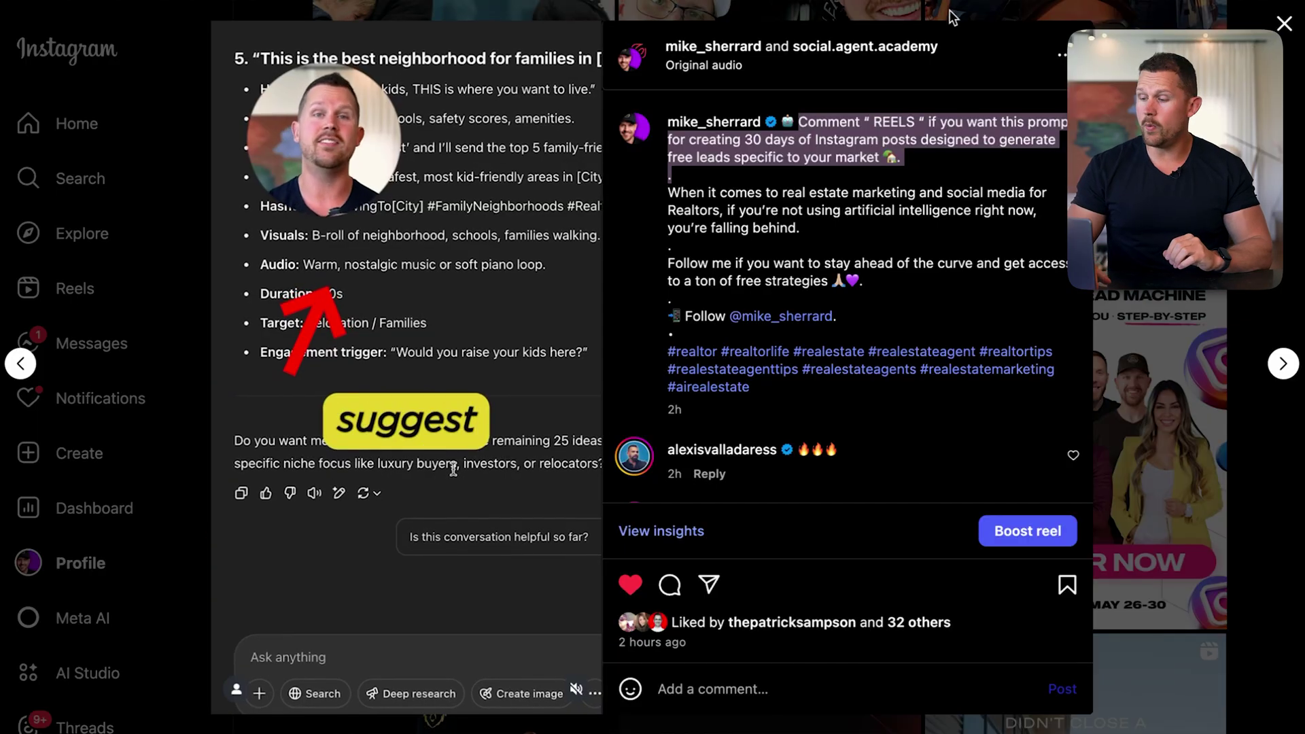
key(Escape)
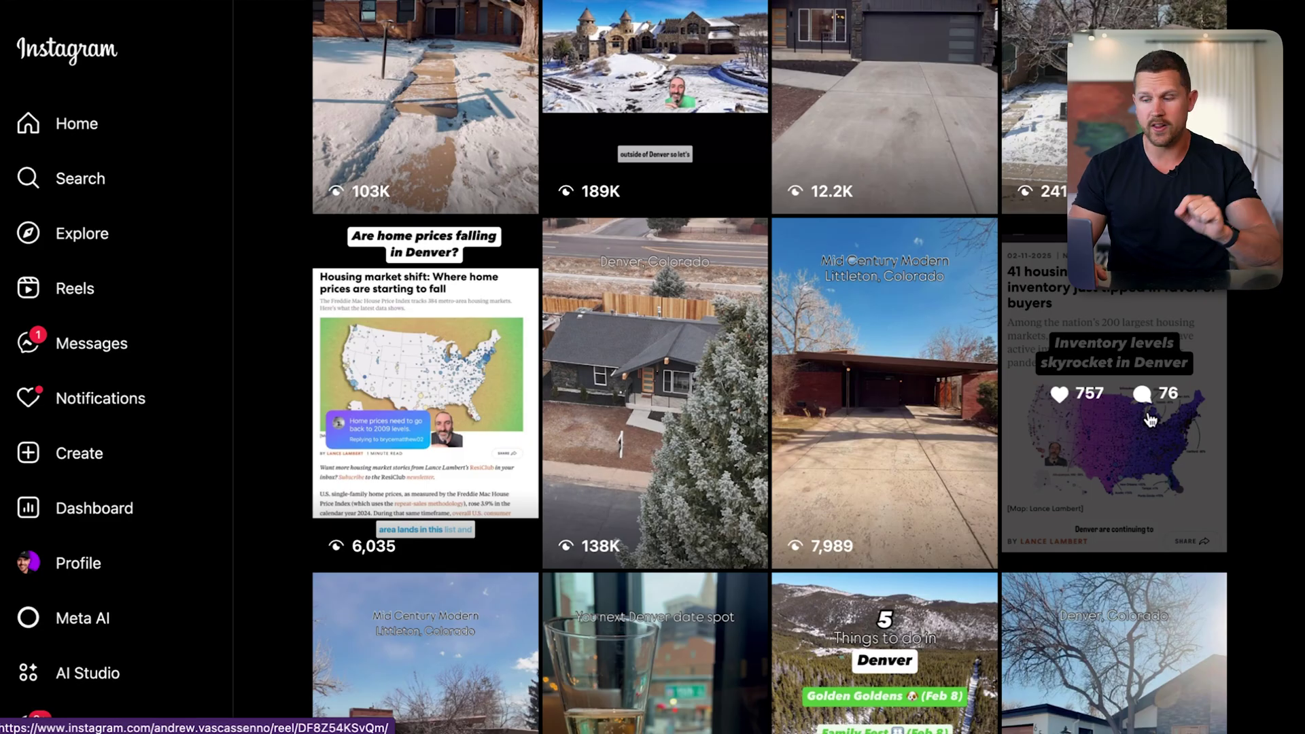
Open the Denver inventory post and highlight its 'Comment “article” for the full report' line
click(1148, 418)
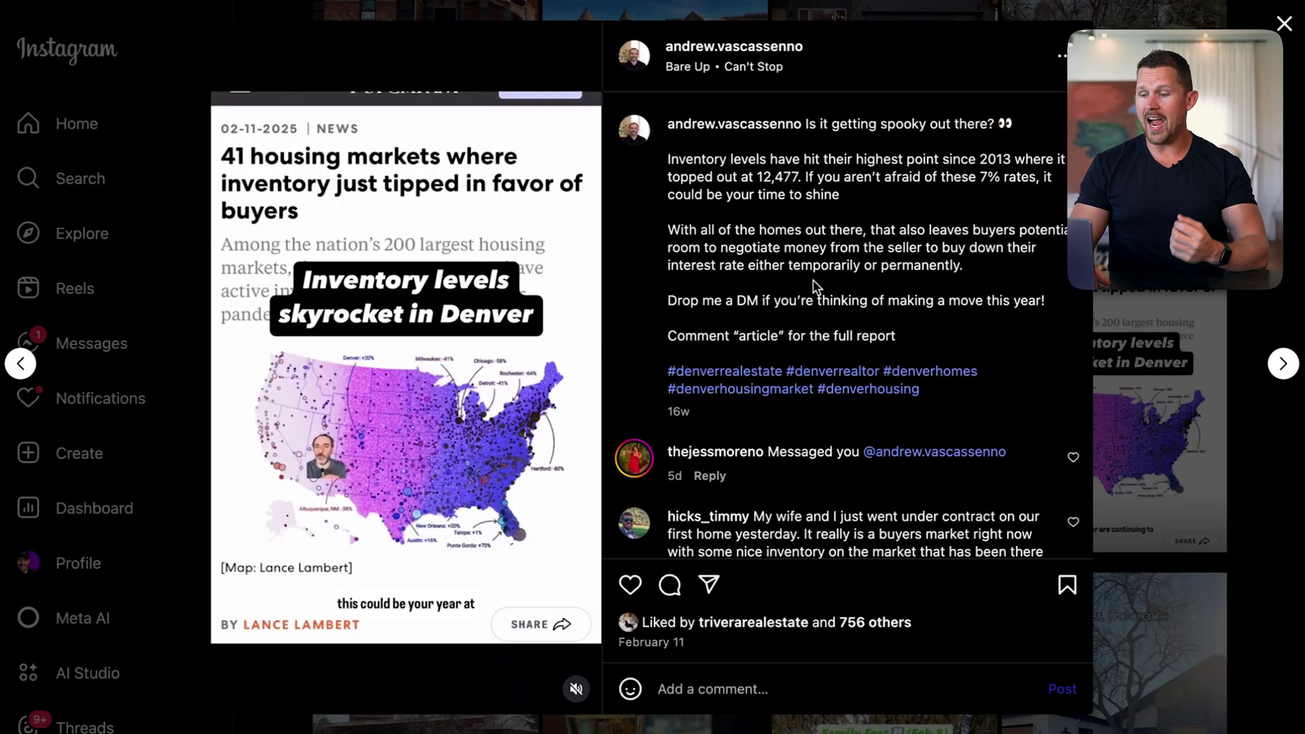
drag(898, 335, 655, 332)
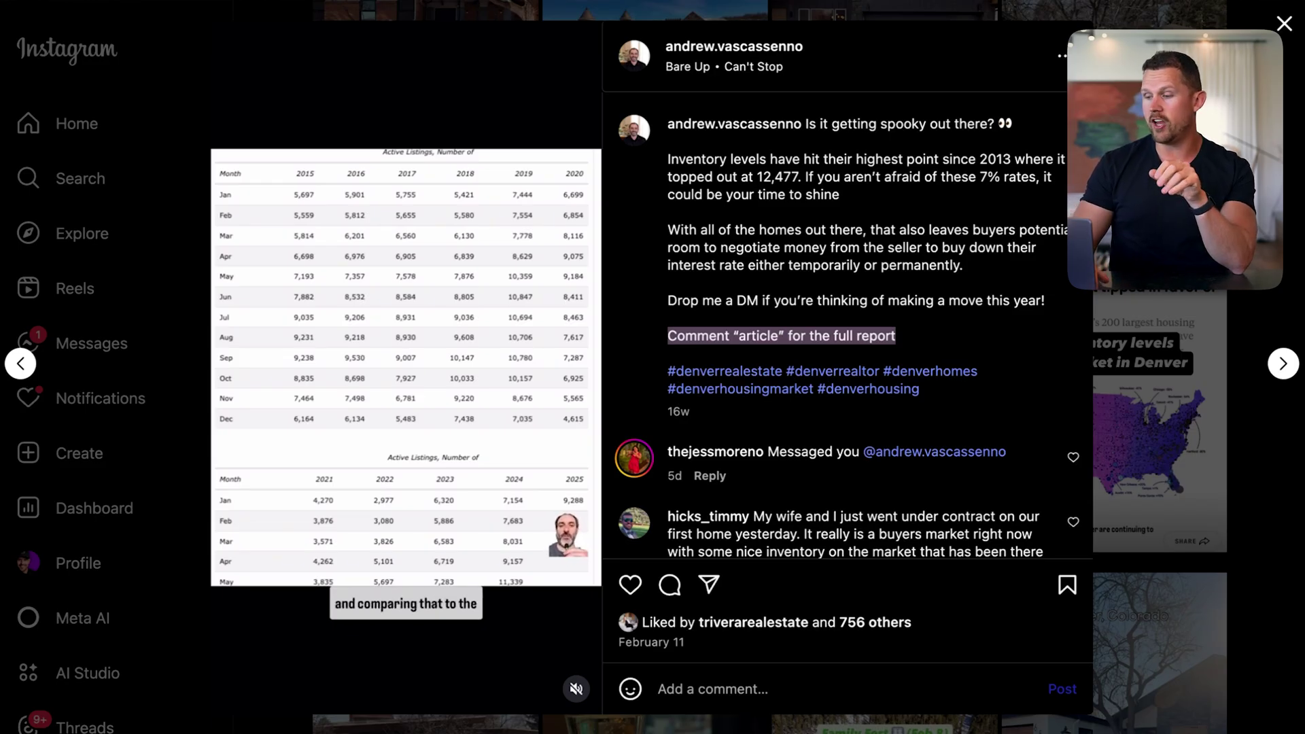
key(Escape)
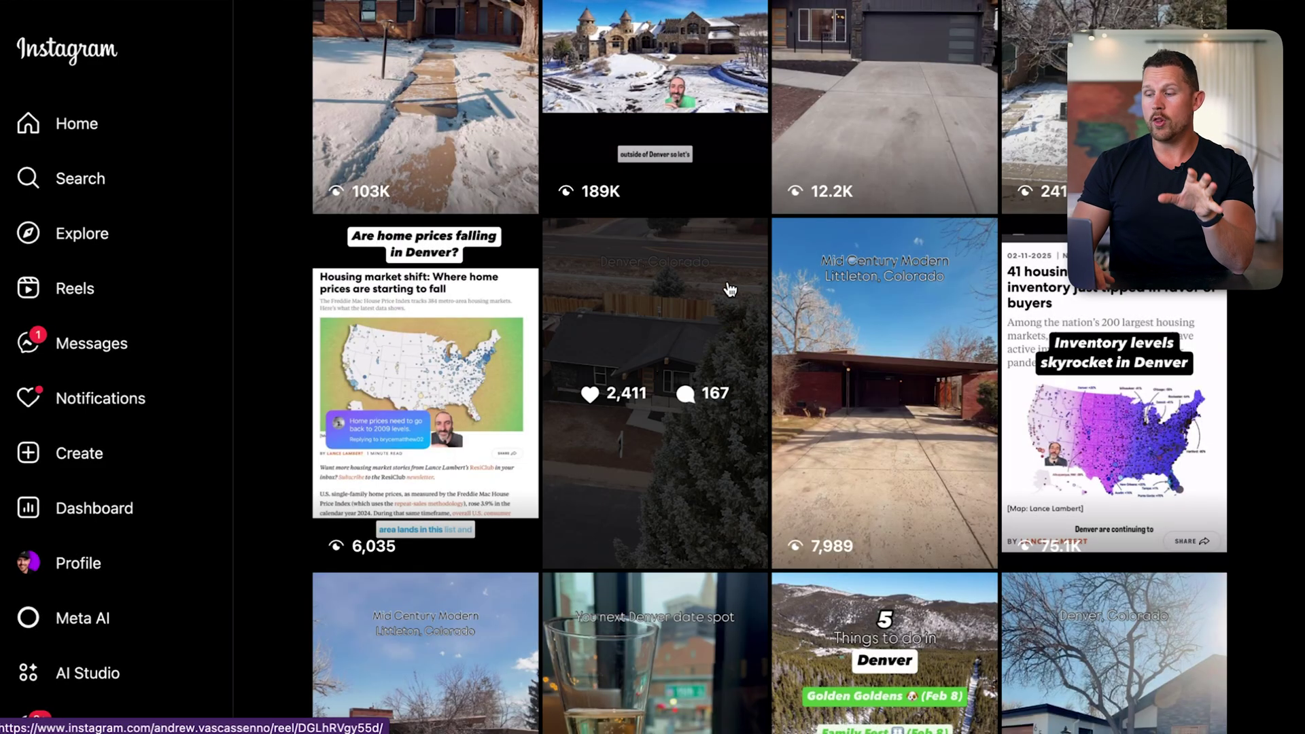
Reopen the 'Inventory levels skyrocket in Denver' post, pause its video, then close it
click(1090, 364)
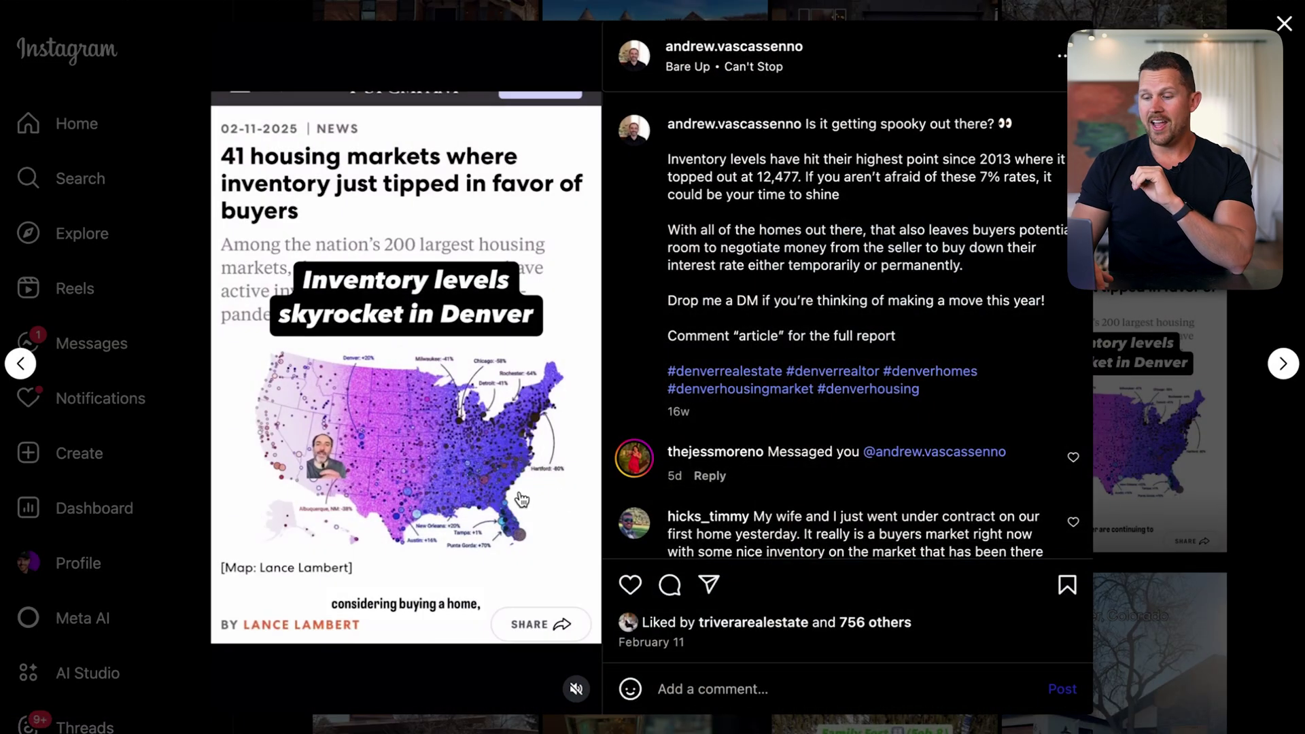
click(521, 499)
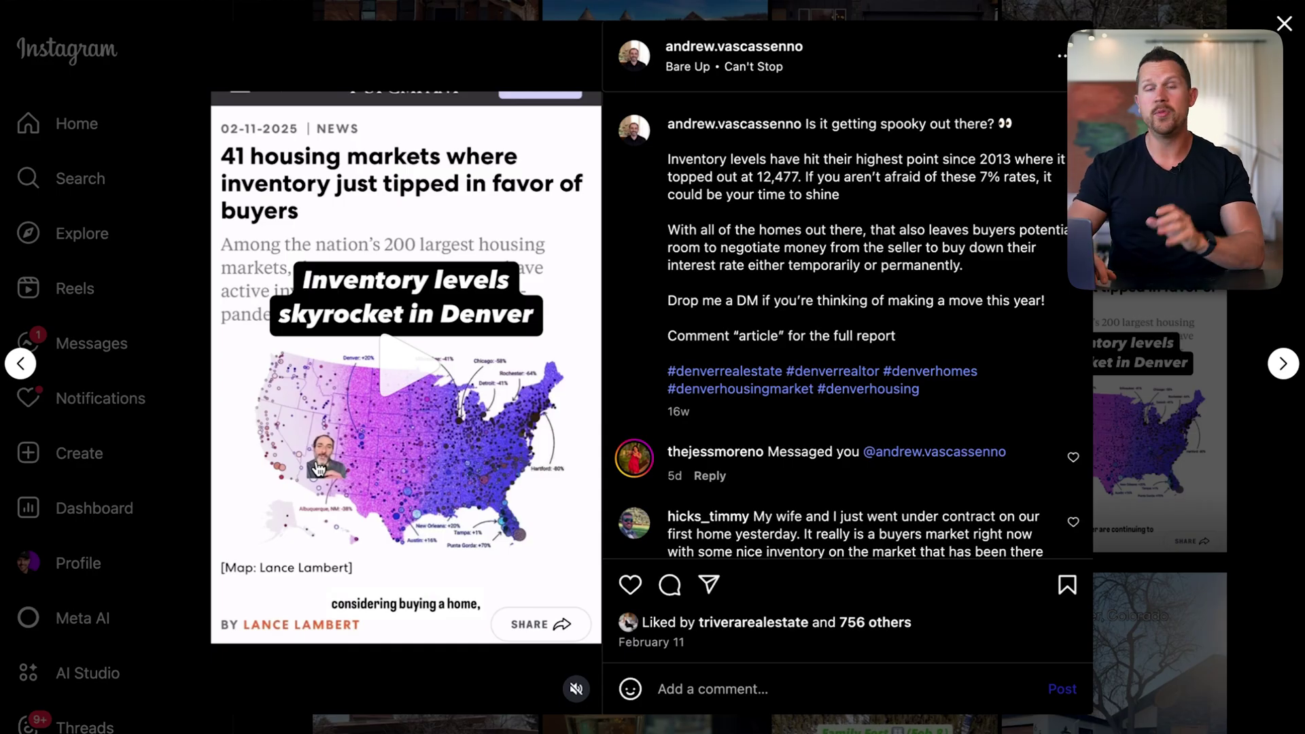
key(Escape)
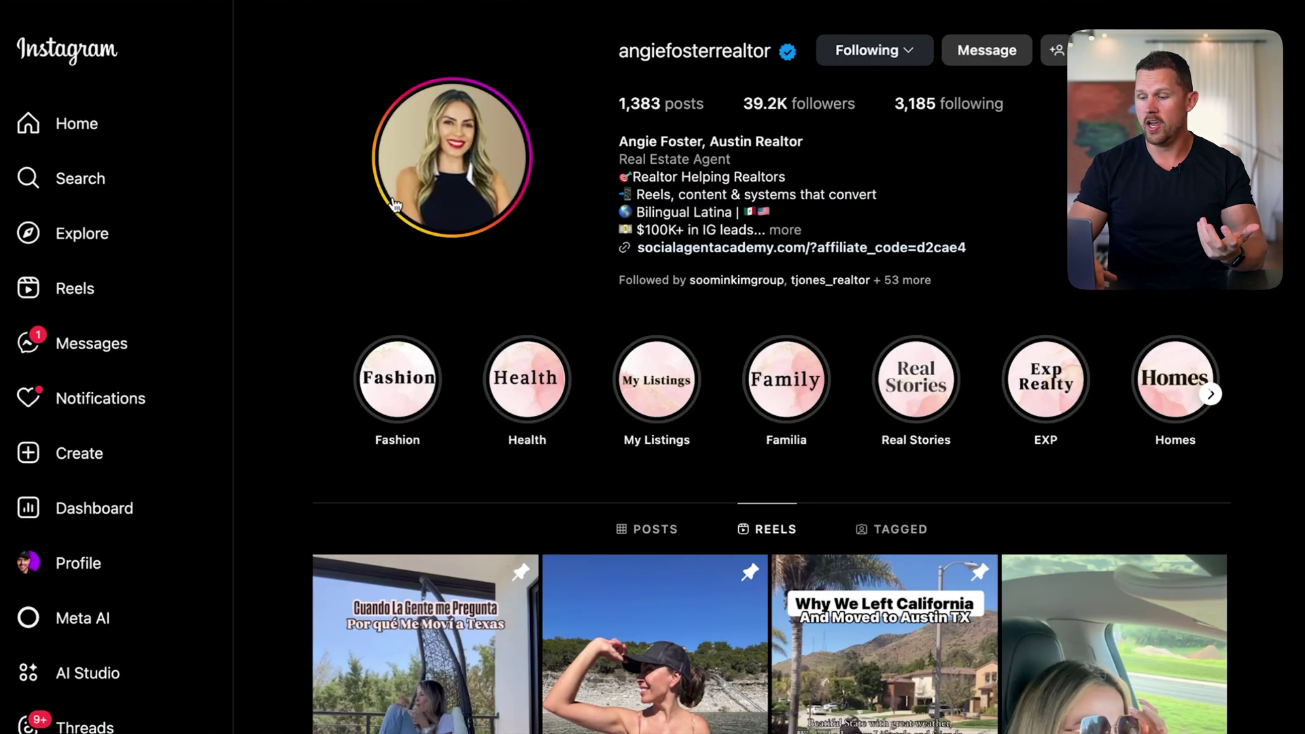
Open the Texas relocation reel, pause it to read the Spanish caption, then resume and close it
scroll(503, 464, down, 7)
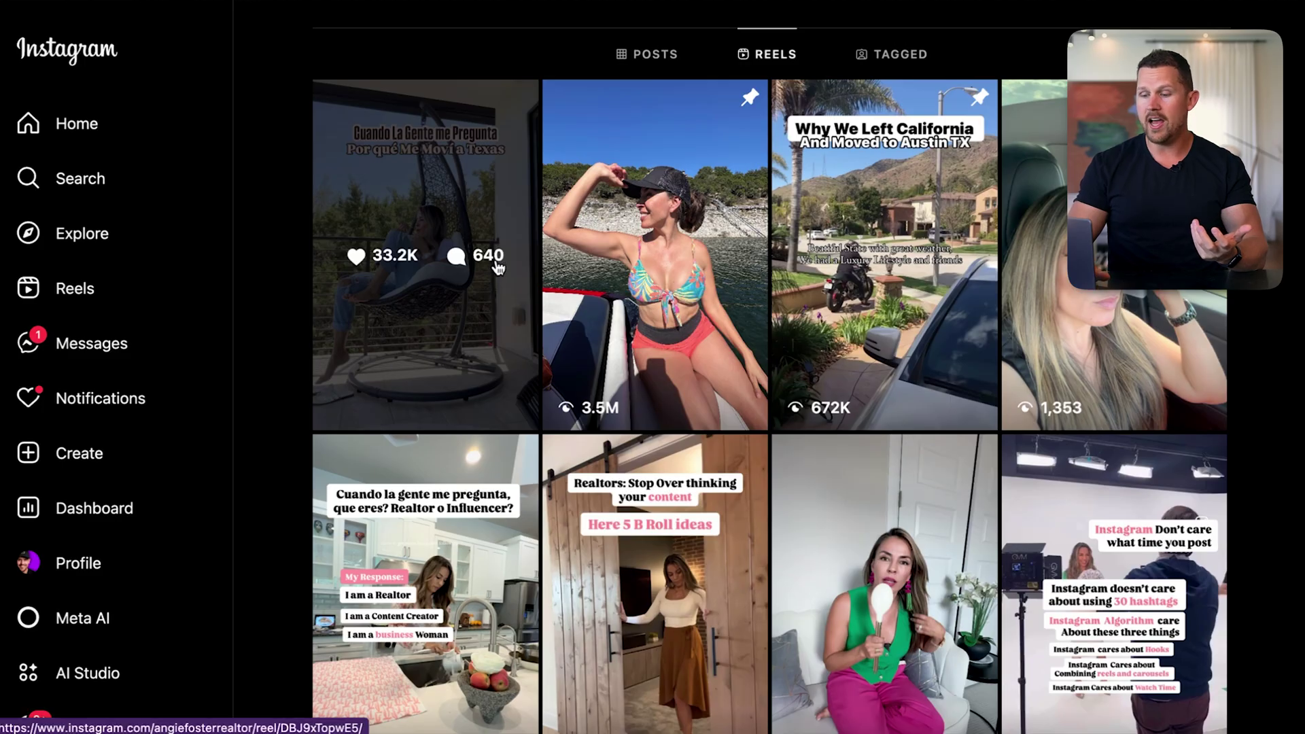
click(488, 265)
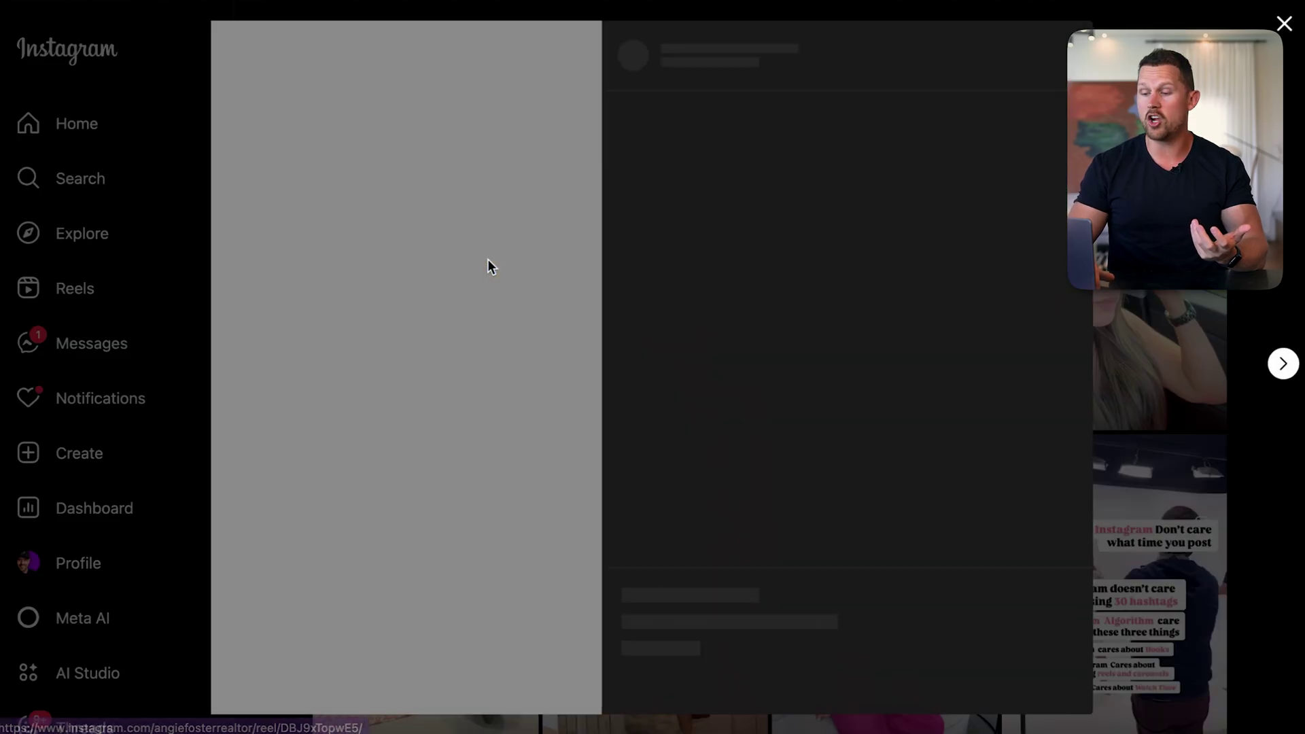
click(527, 485)
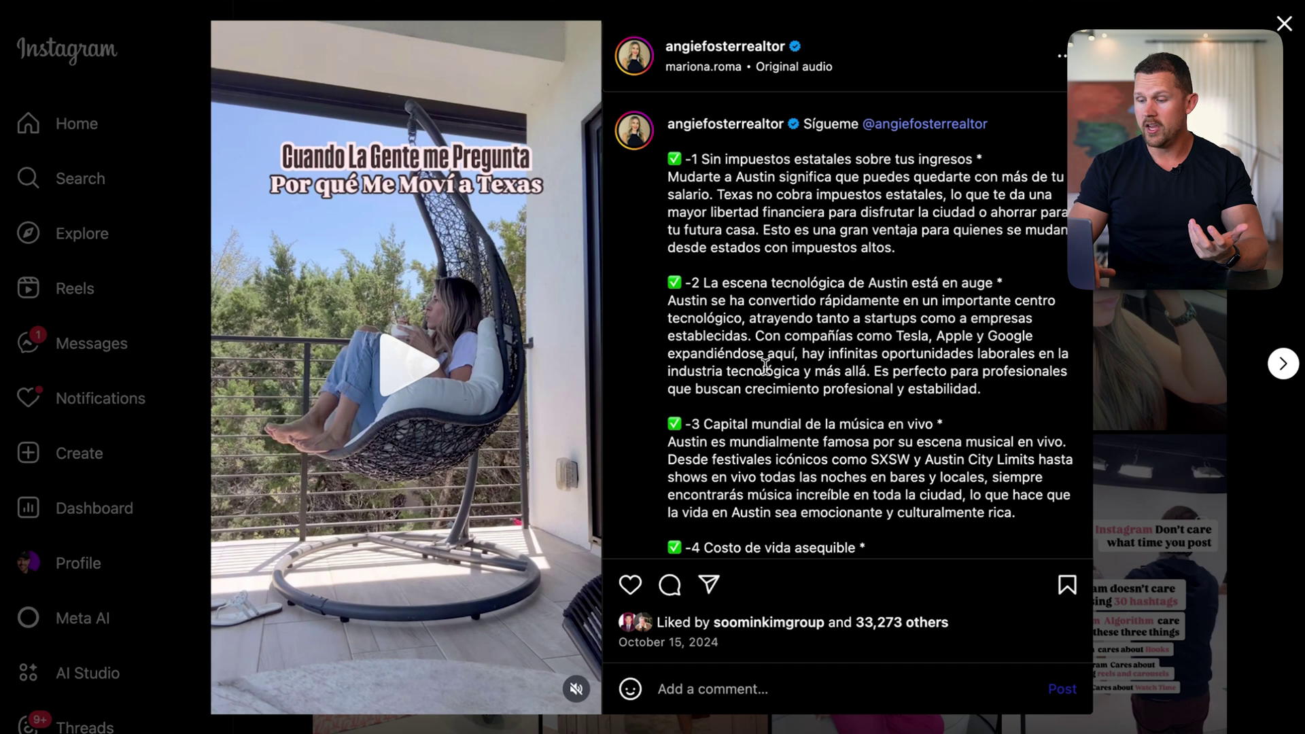
scroll(765, 367, down, 4)
scroll(765, 368, down, 5)
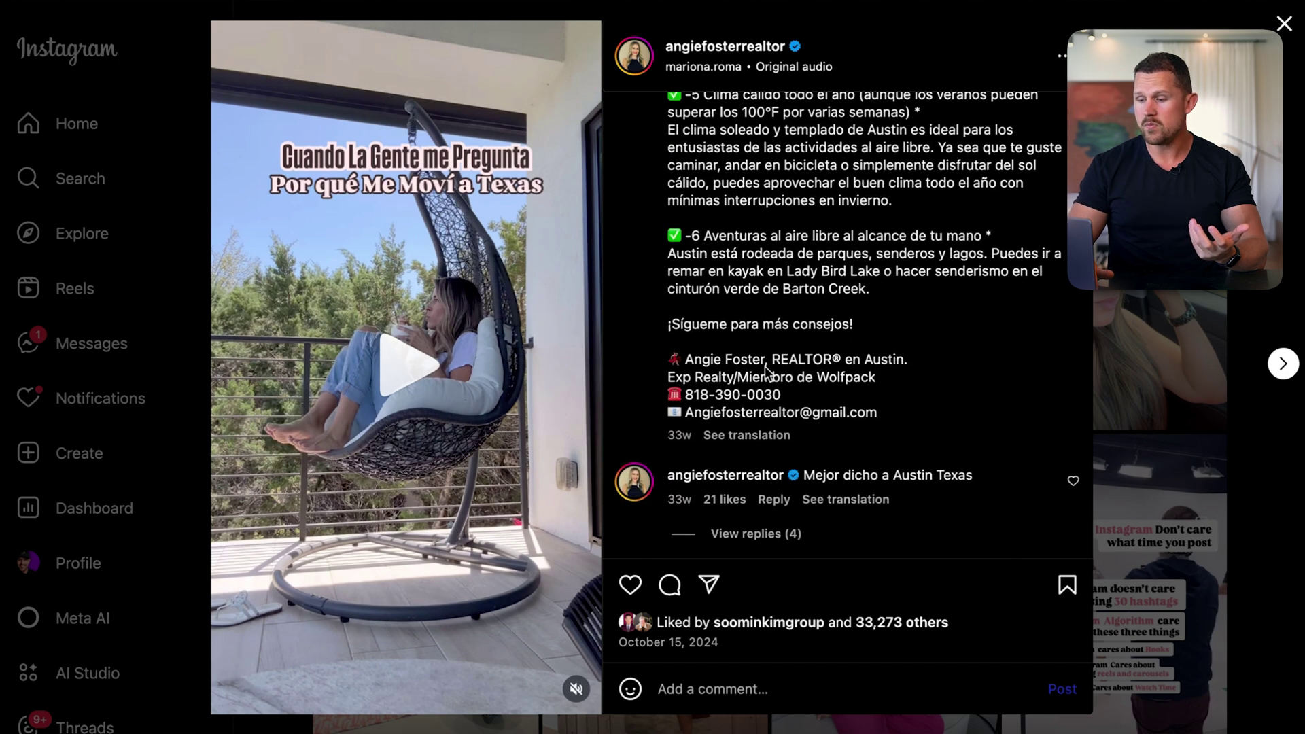
scroll(766, 372, up, 8)
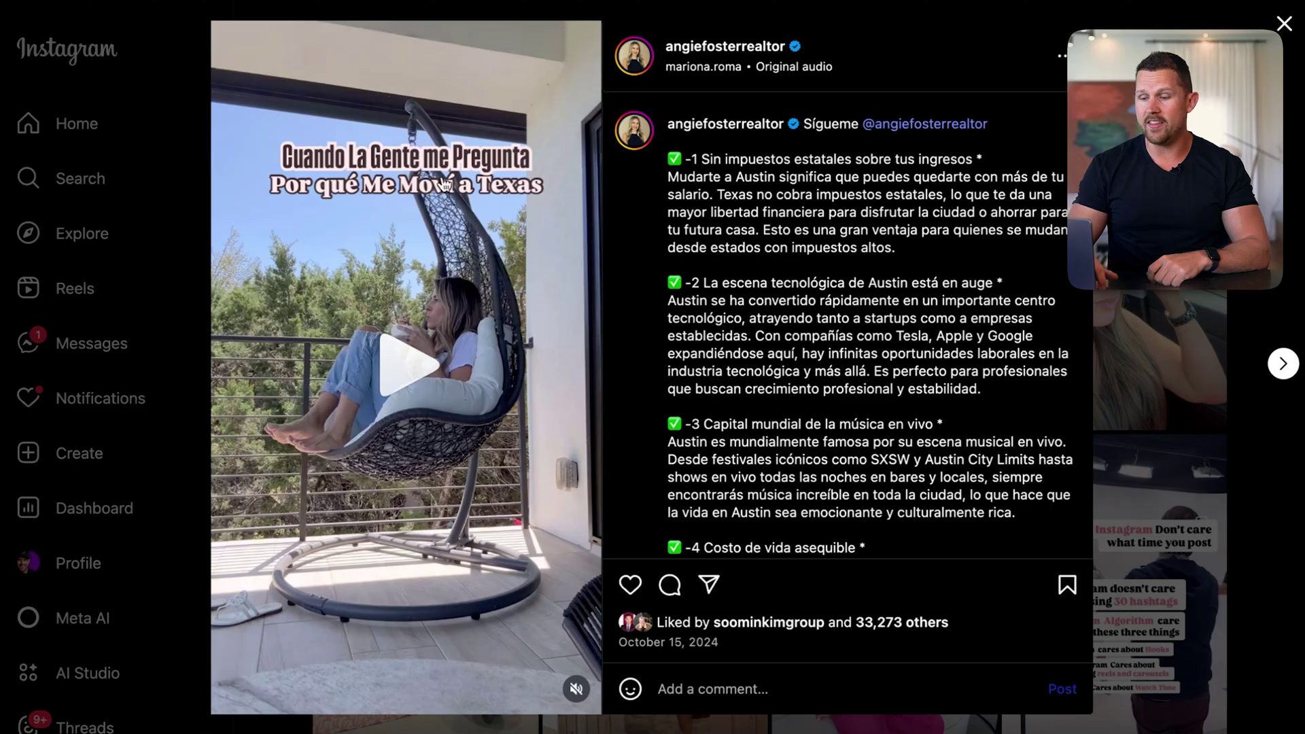
click(433, 375)
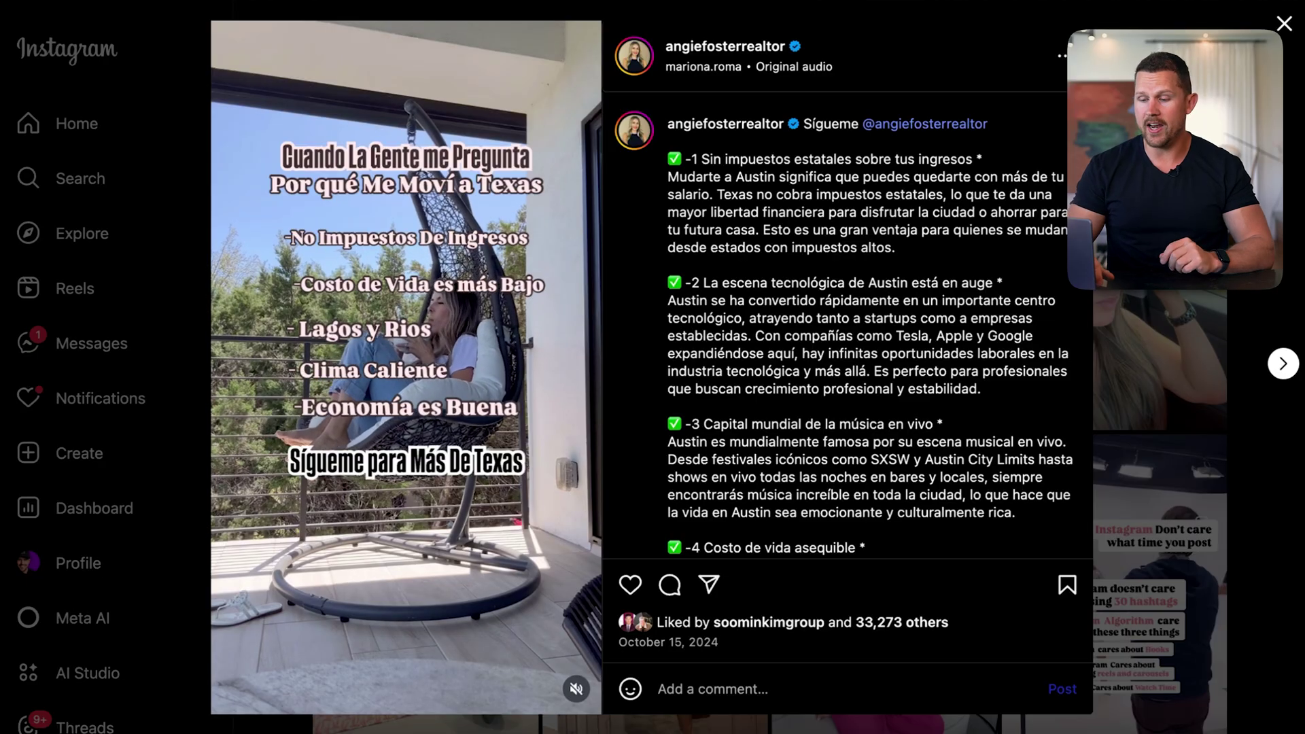
key(Escape)
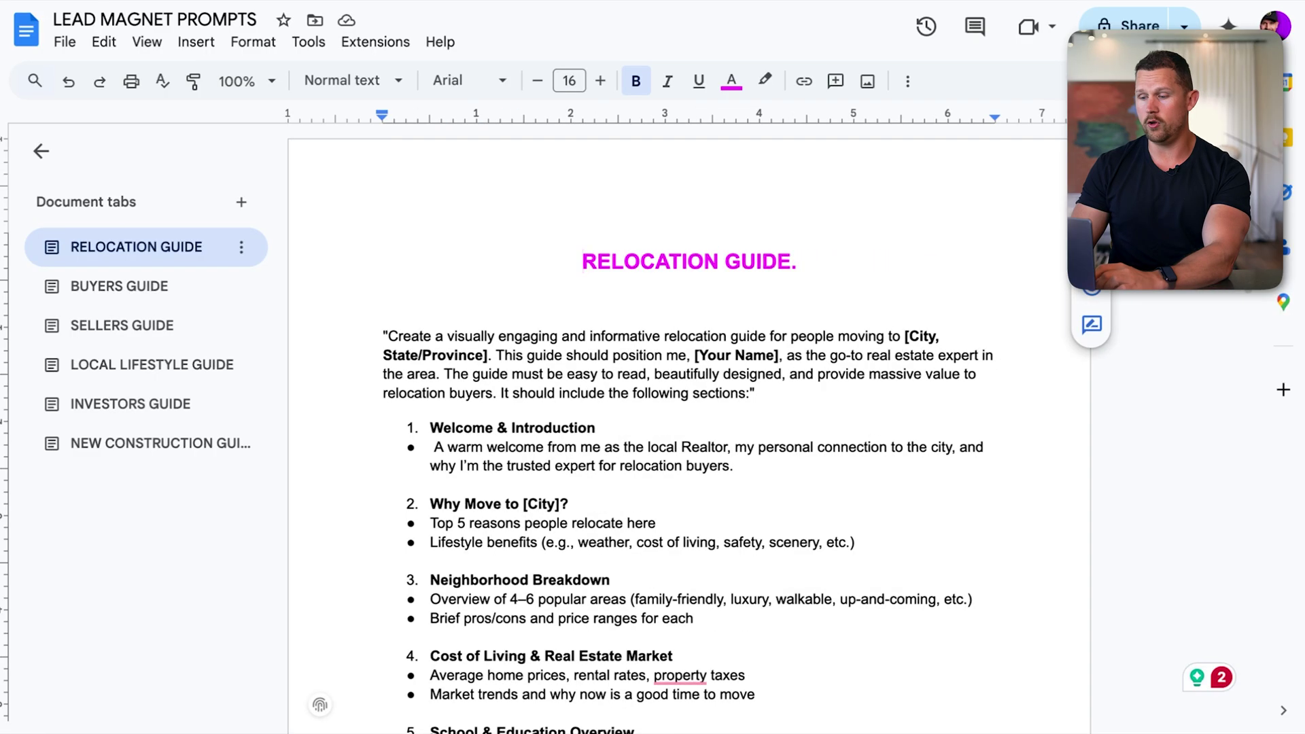
Select the whole RELOCATION GUIDE prompt, from the opening quote through Design Guidelines
scroll(397, 258, down, 1)
drag(377, 251, 935, 629)
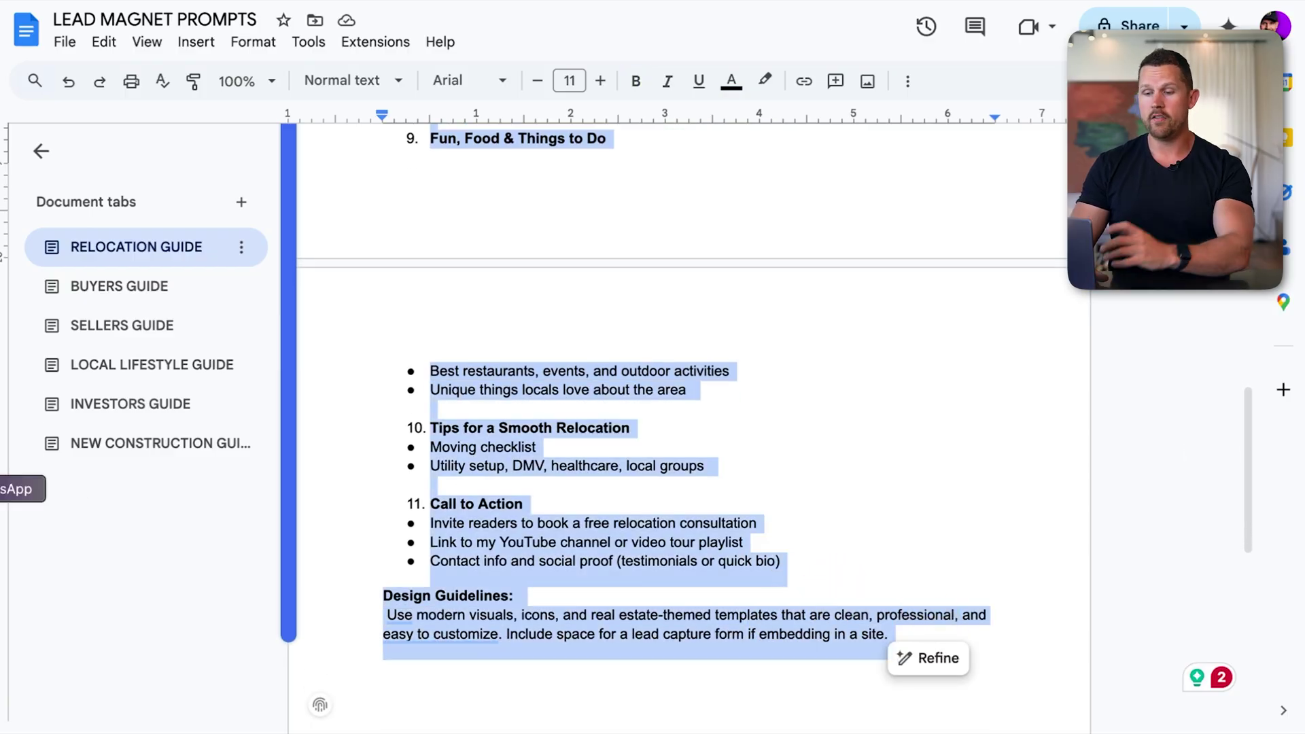
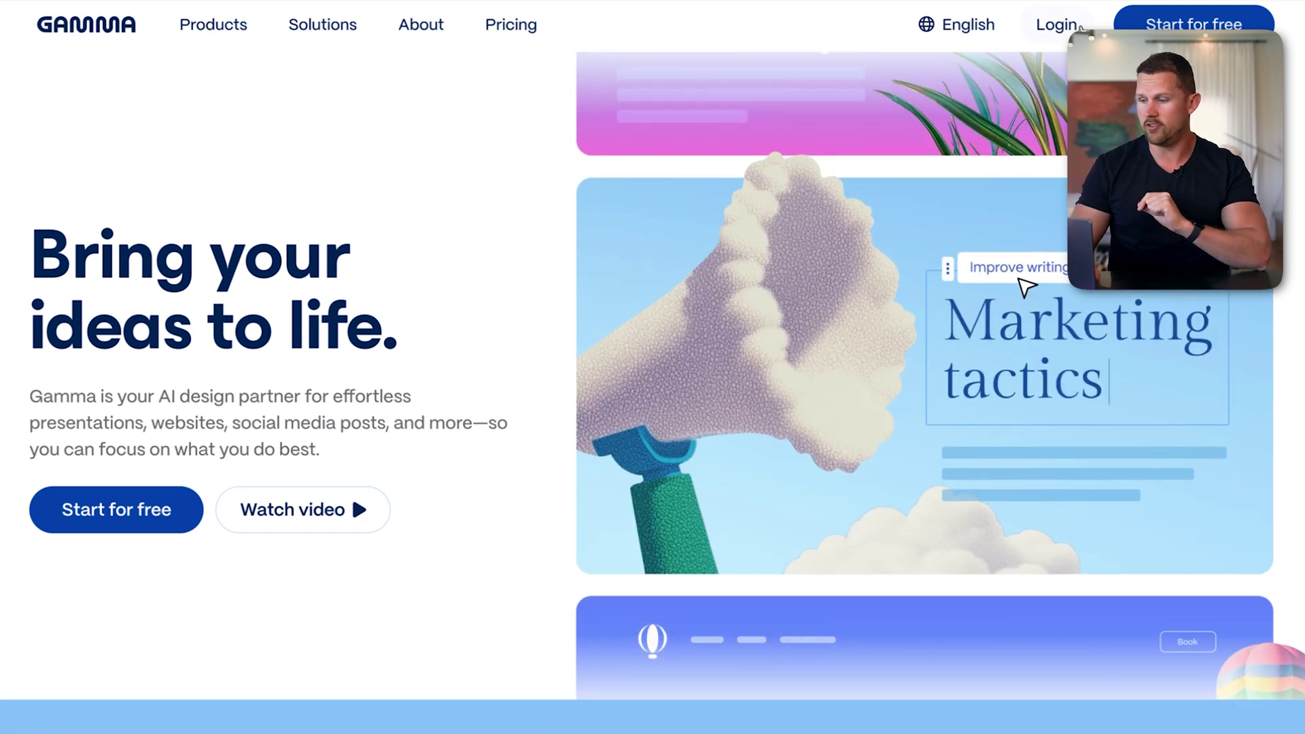
Sign in to Gamma with Google and start a new AI creation from pasted text
click(1077, 27)
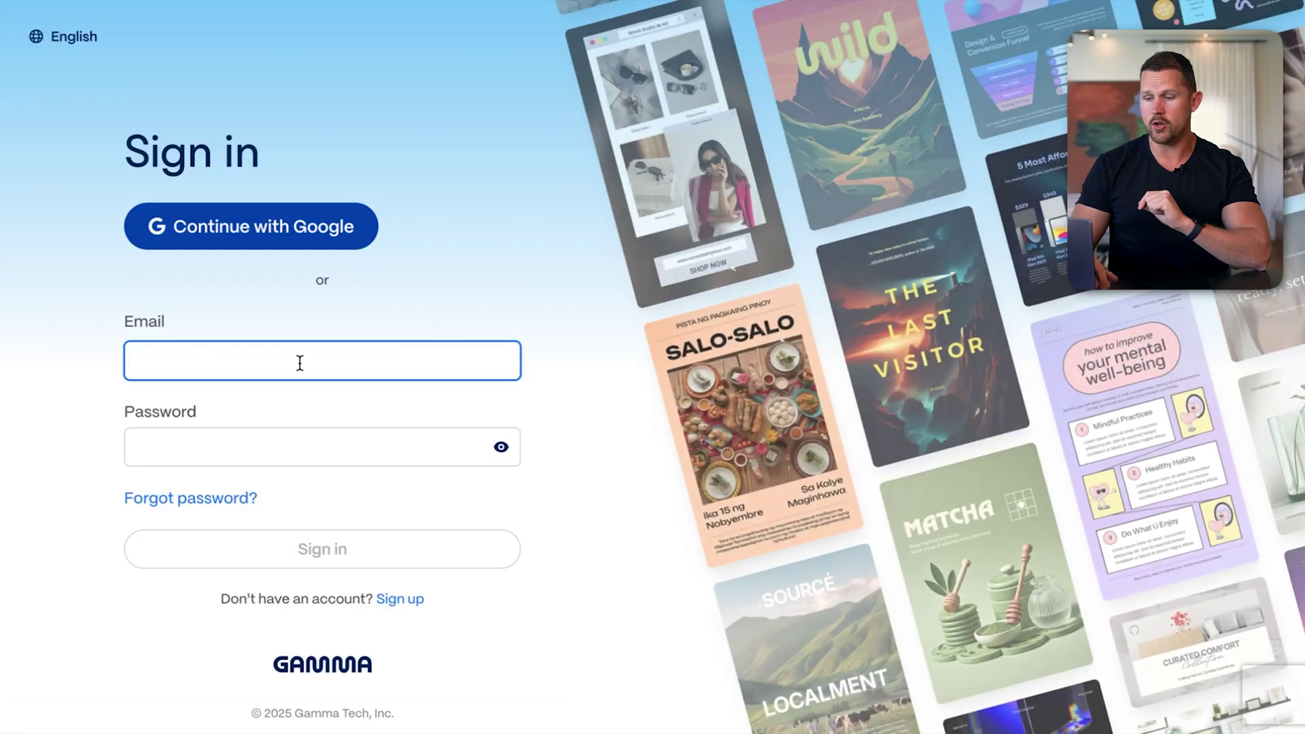
click(257, 226)
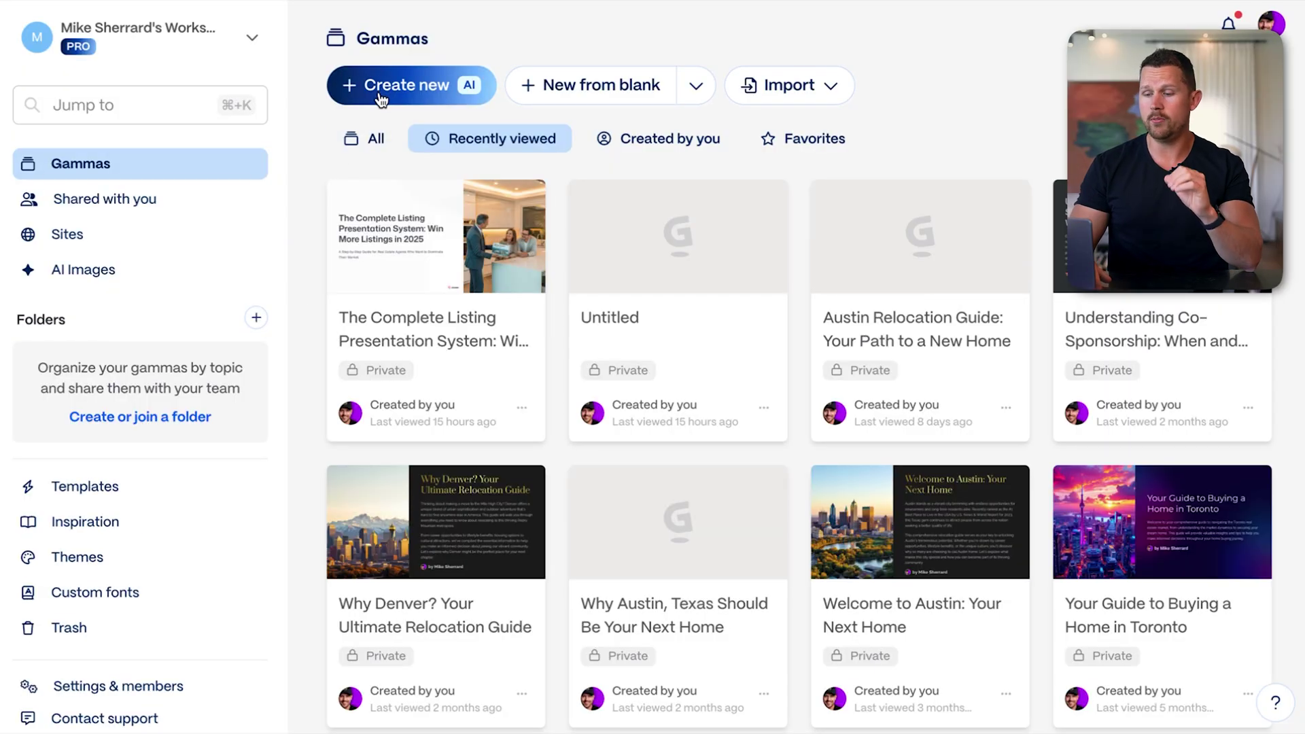
click(381, 99)
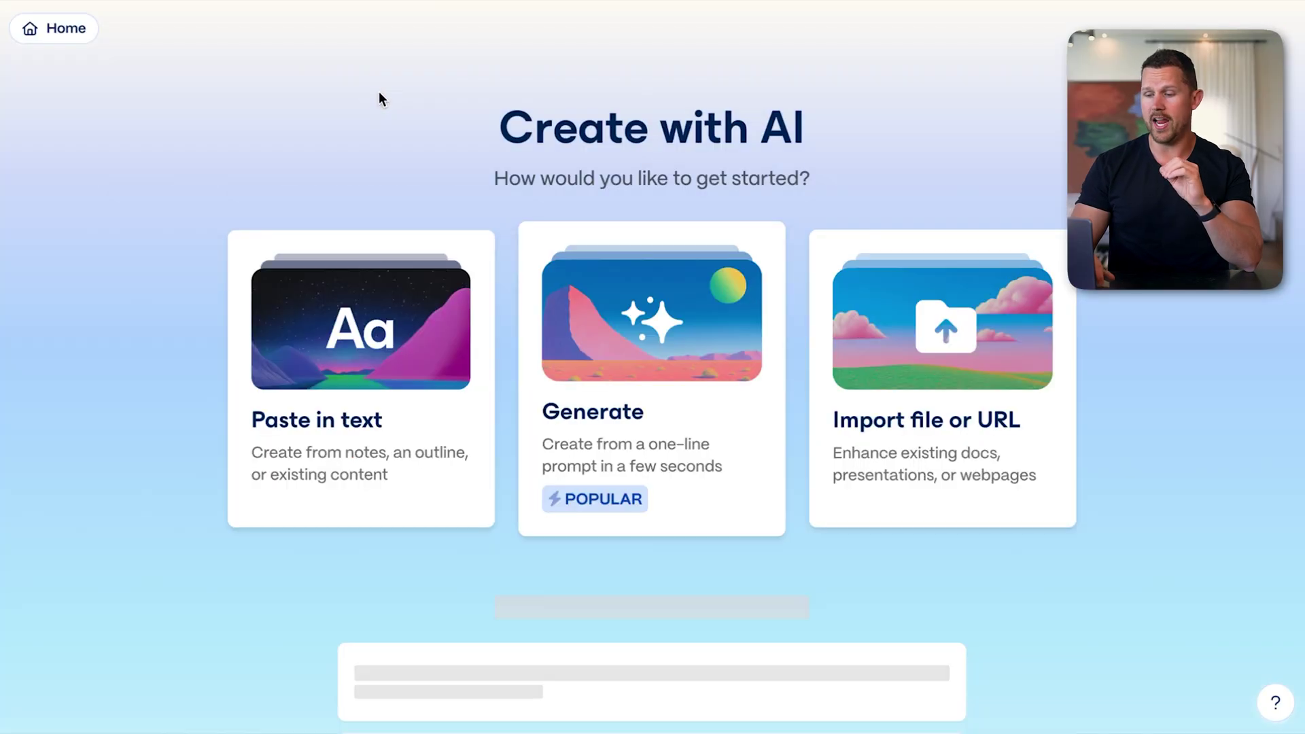
click(339, 322)
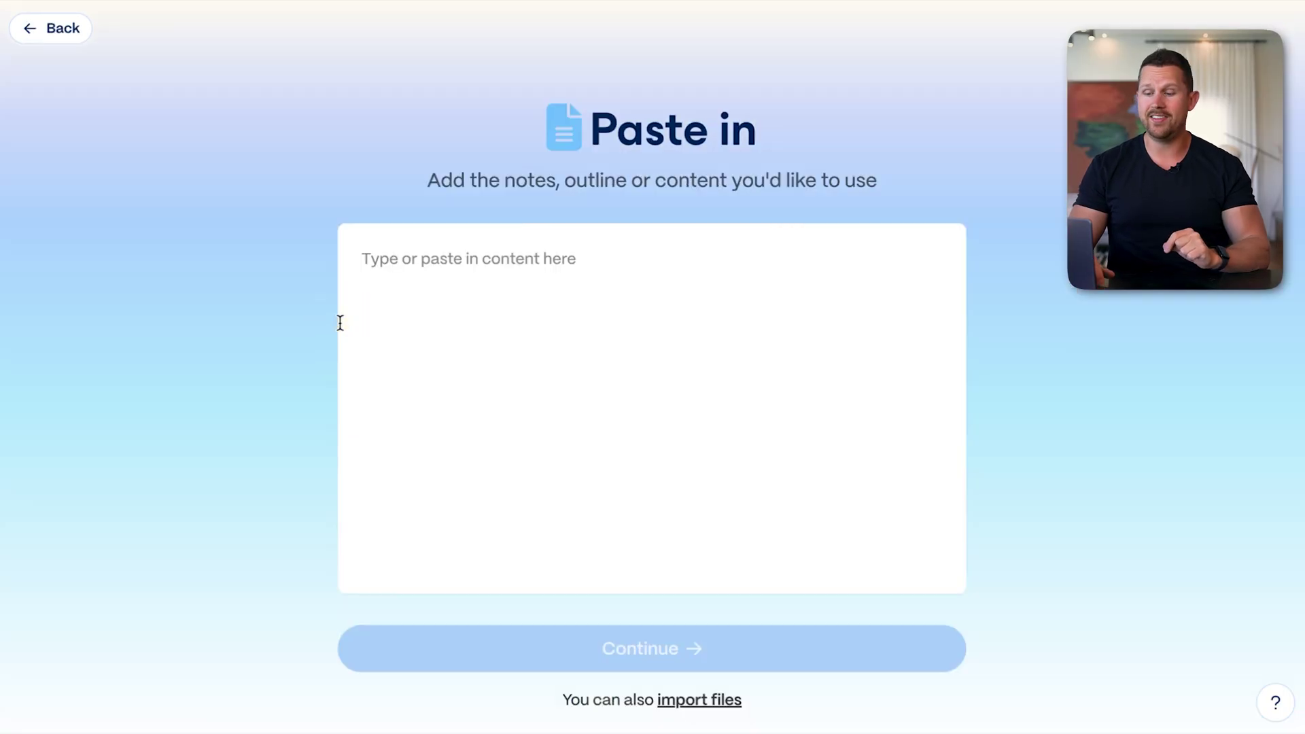
Paste the relocation-guide outline, replacing the city/state with 'Austin, TX' and filling in the agent's name
click(431, 272)
key(ctrl+v)
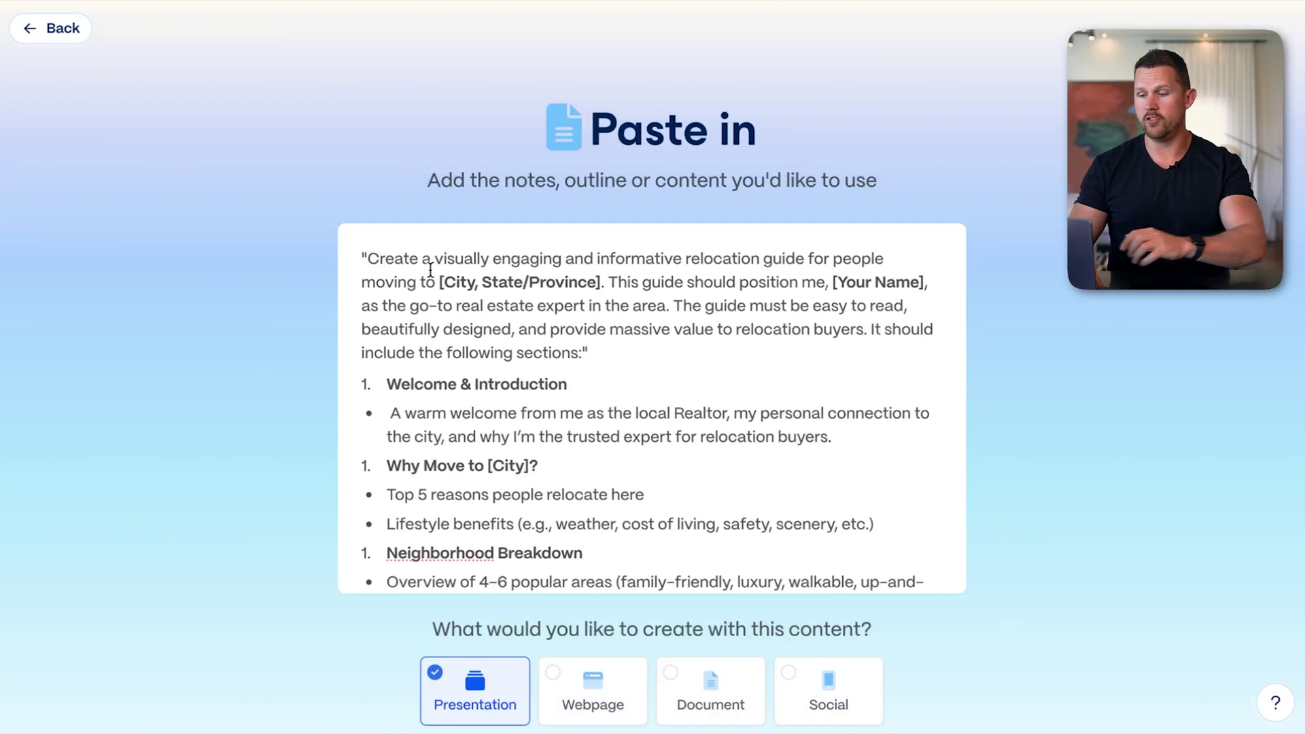
drag(440, 282, 602, 279)
text(Austin, T)
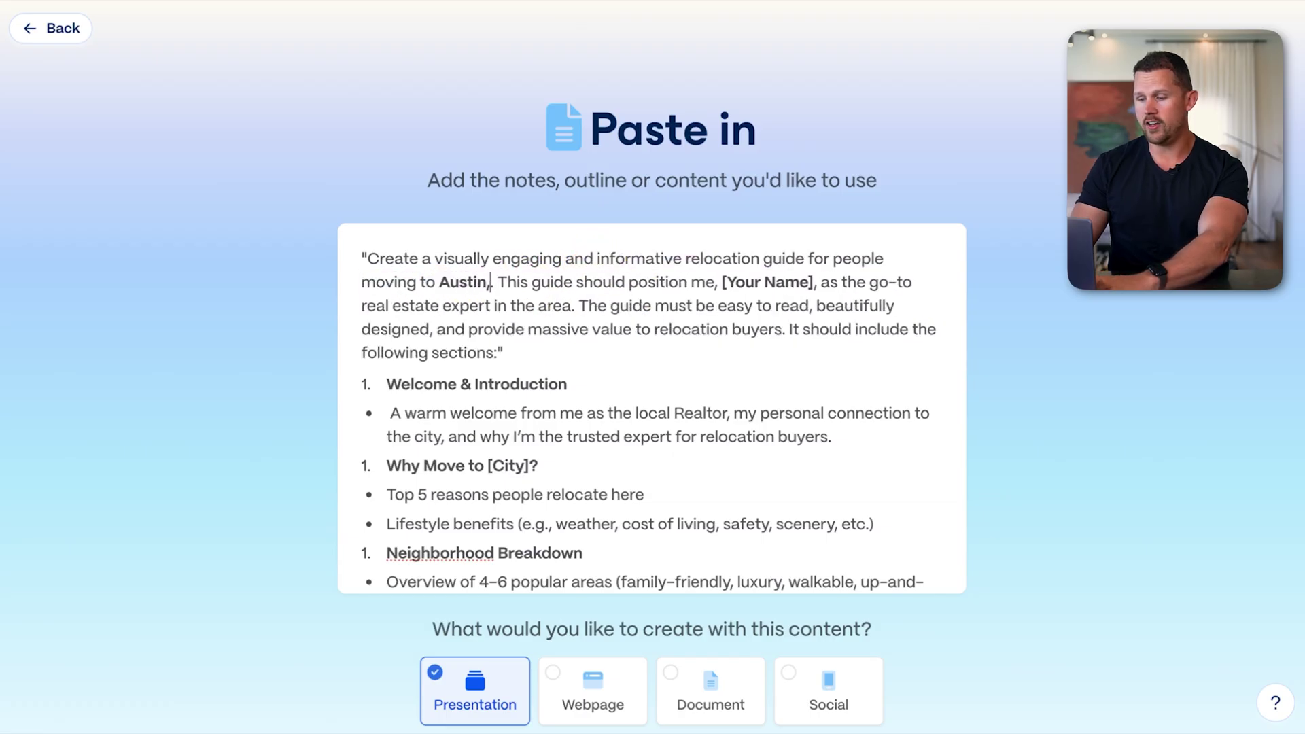
text(X)
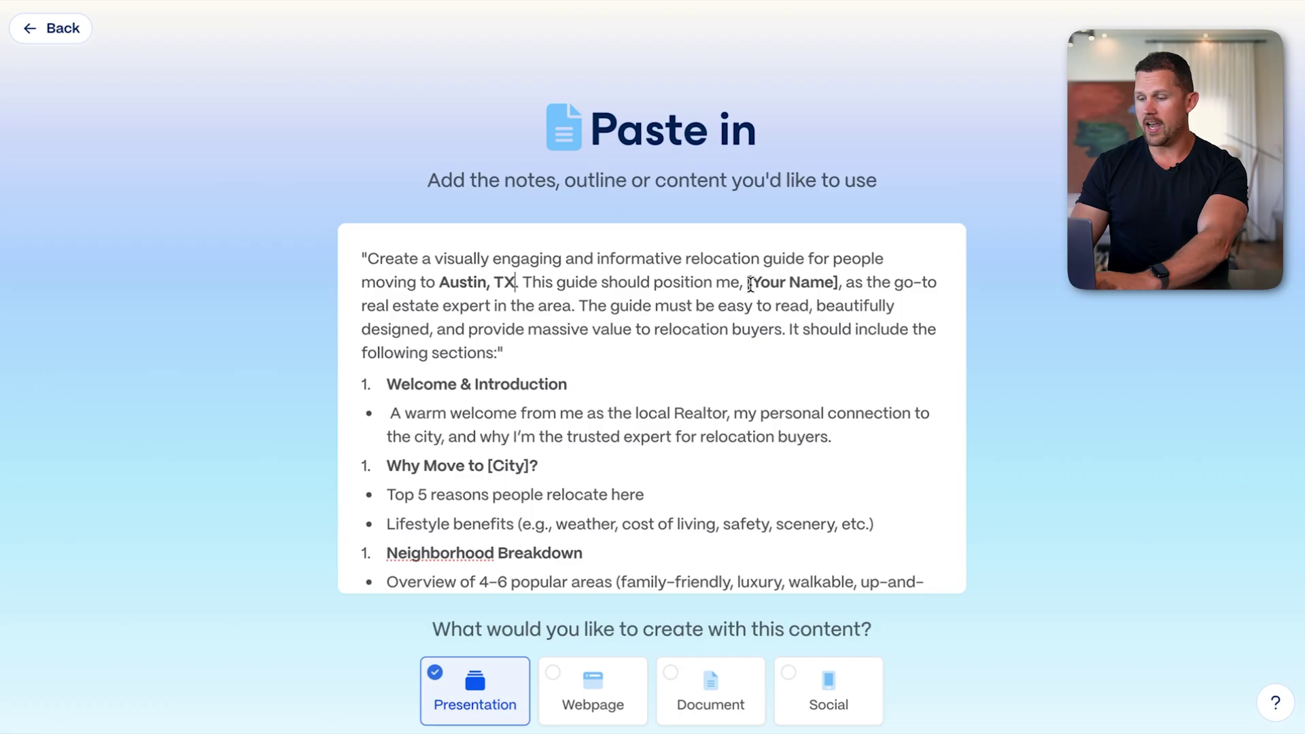
drag(749, 284, 842, 275)
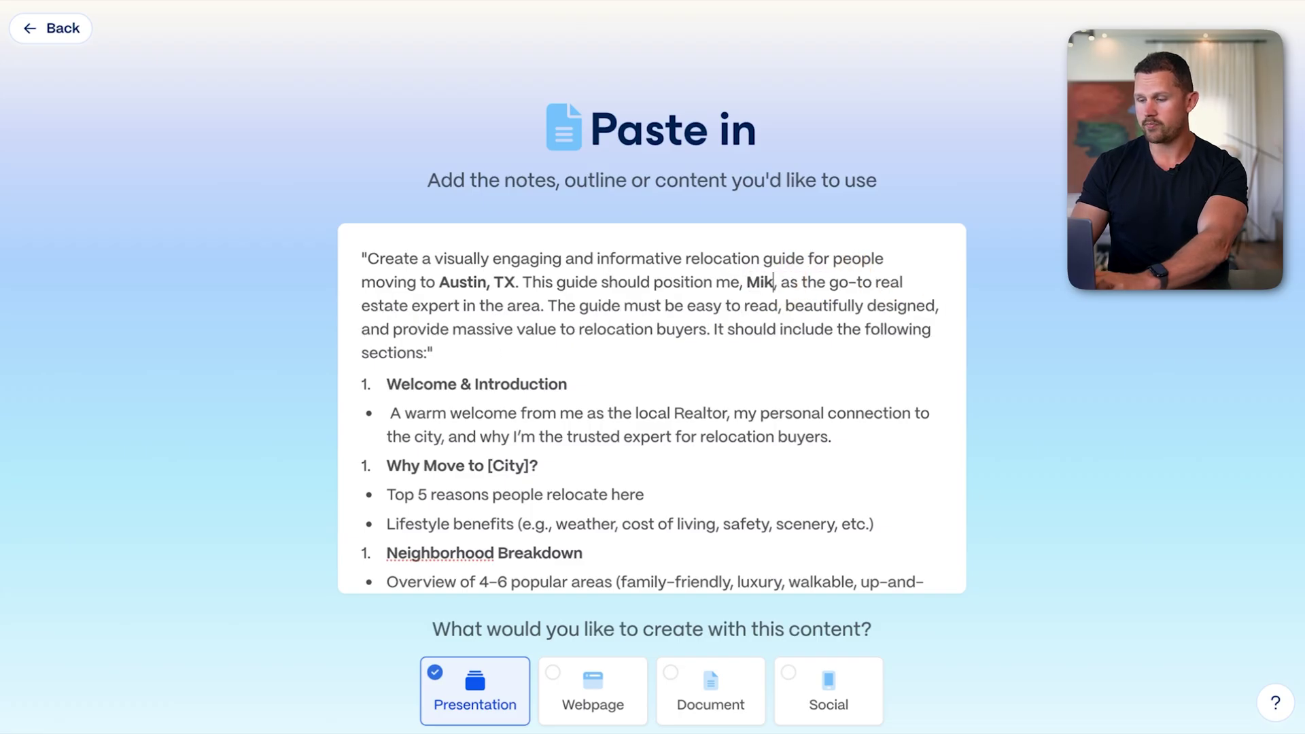
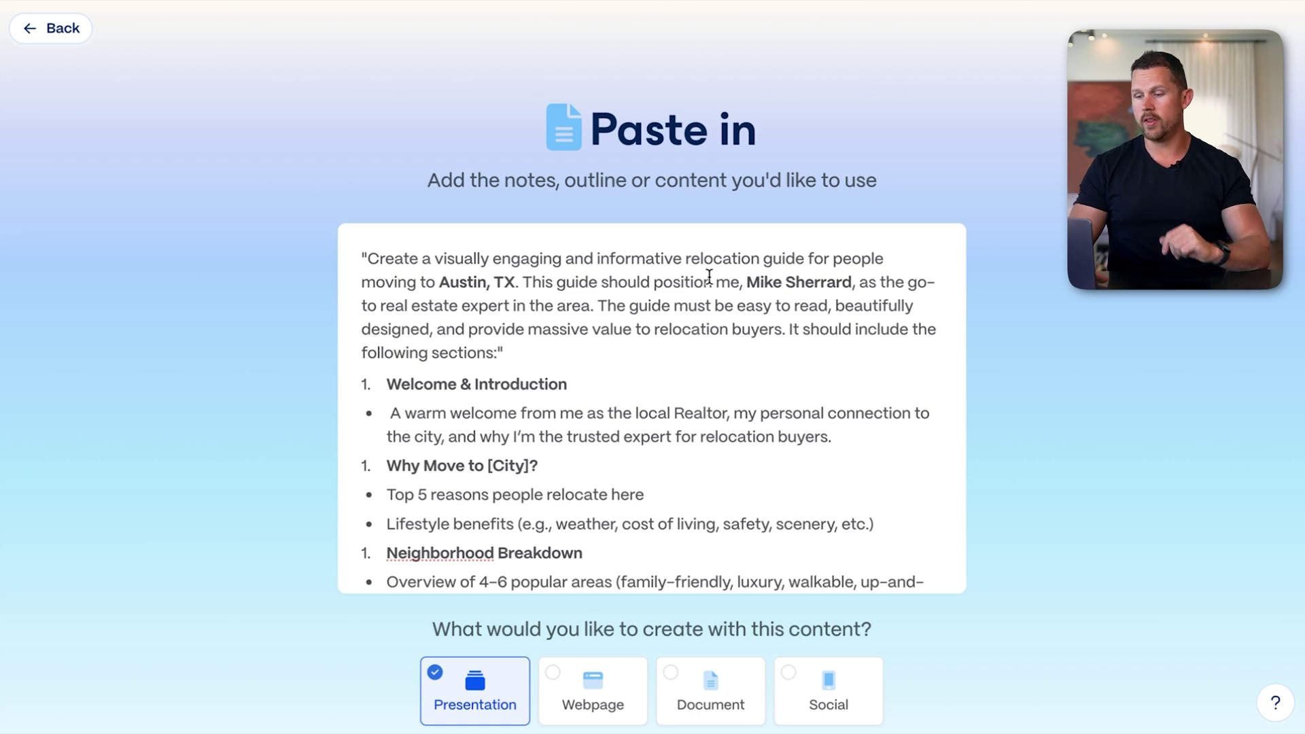
Replace the remaining [City] placeholder with 'Austin' and submit the outline as a presentation
scroll(634, 324, down, 1)
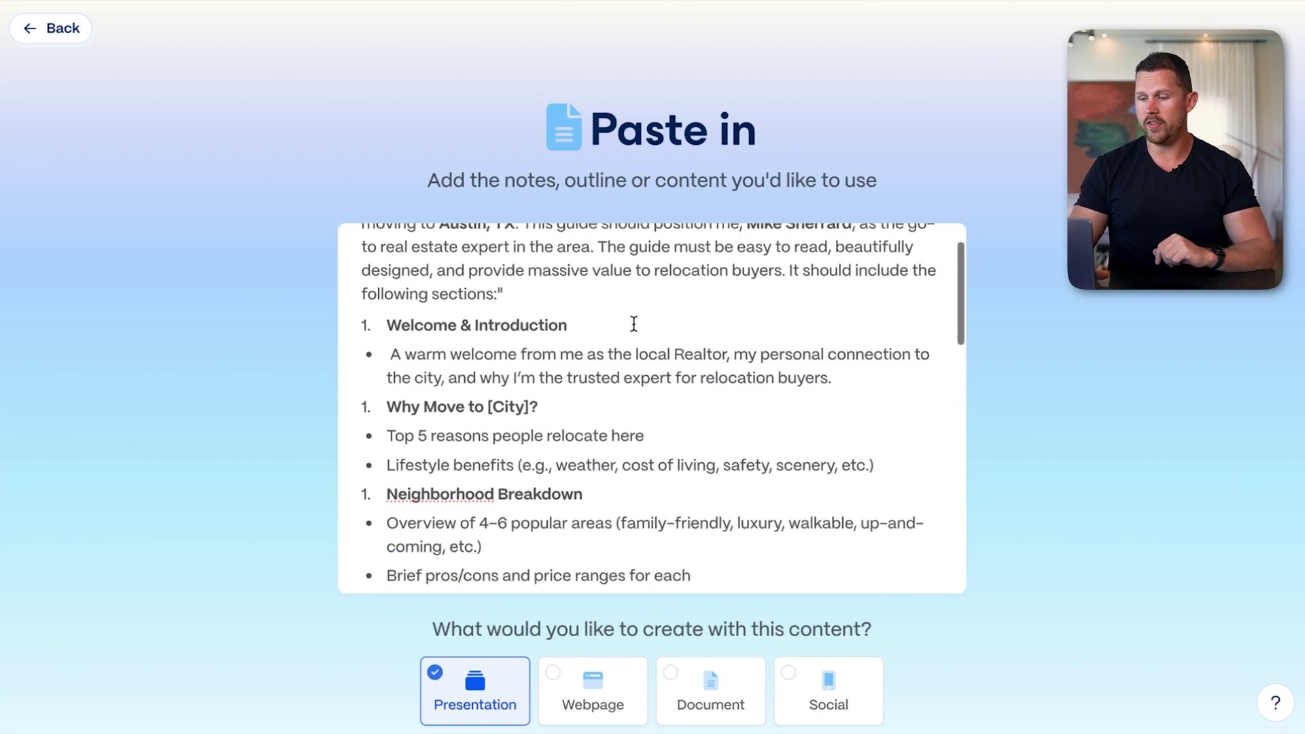
scroll(634, 324, down, 1)
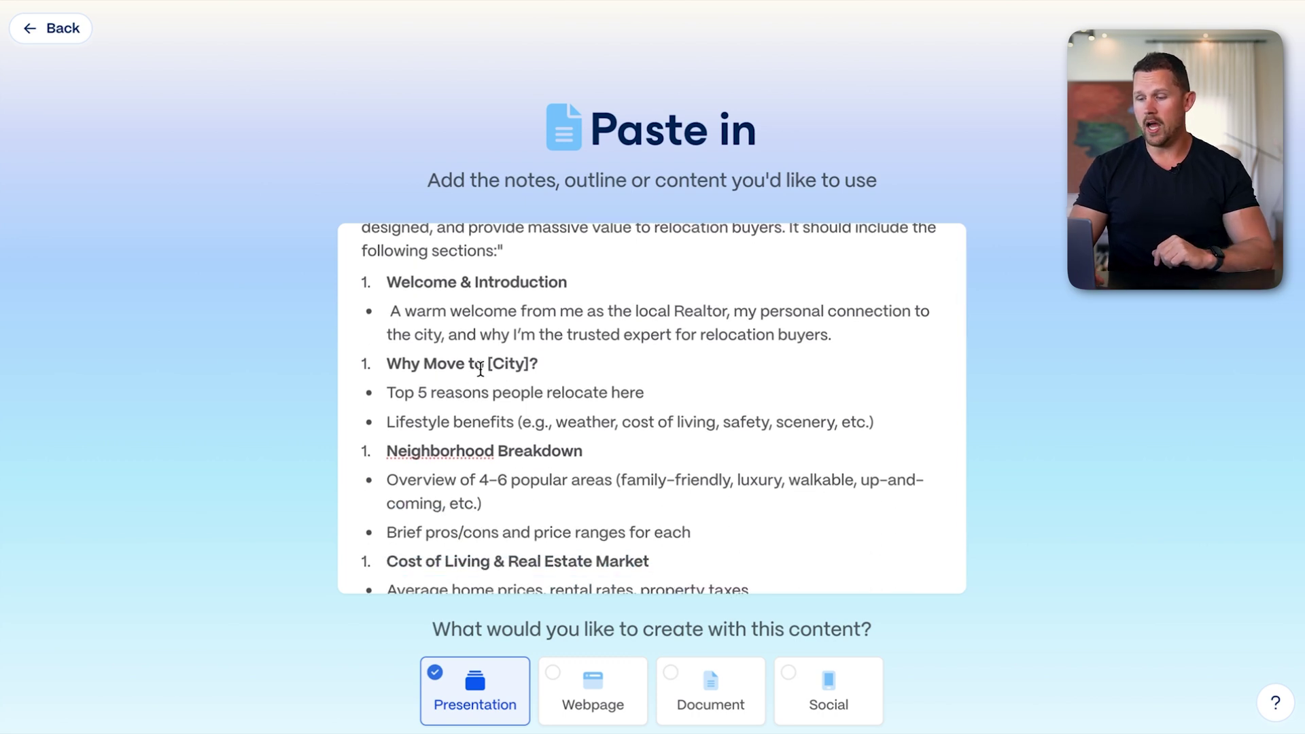
scroll(496, 360, down, 1)
drag(485, 325, 529, 320)
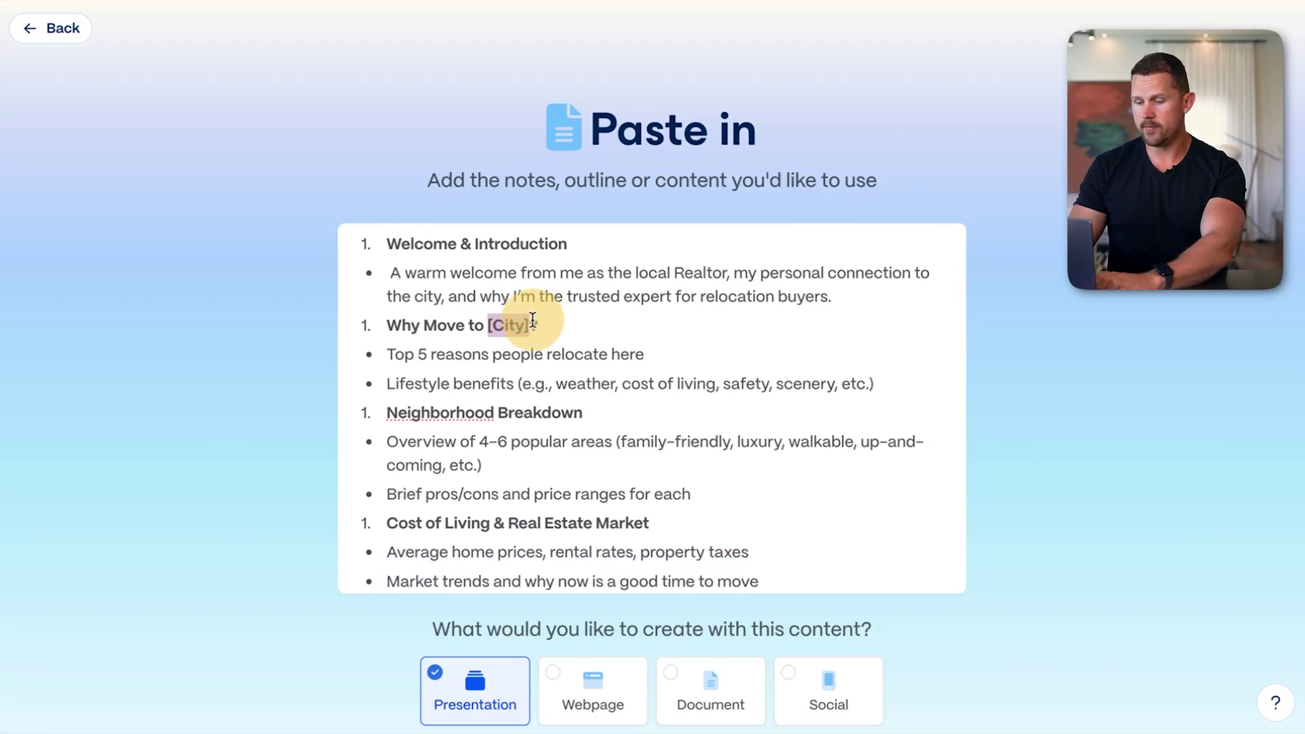
text(Austin)
scroll(603, 427, down, 1)
scroll(602, 427, down, 6)
scroll(602, 427, down, 6)
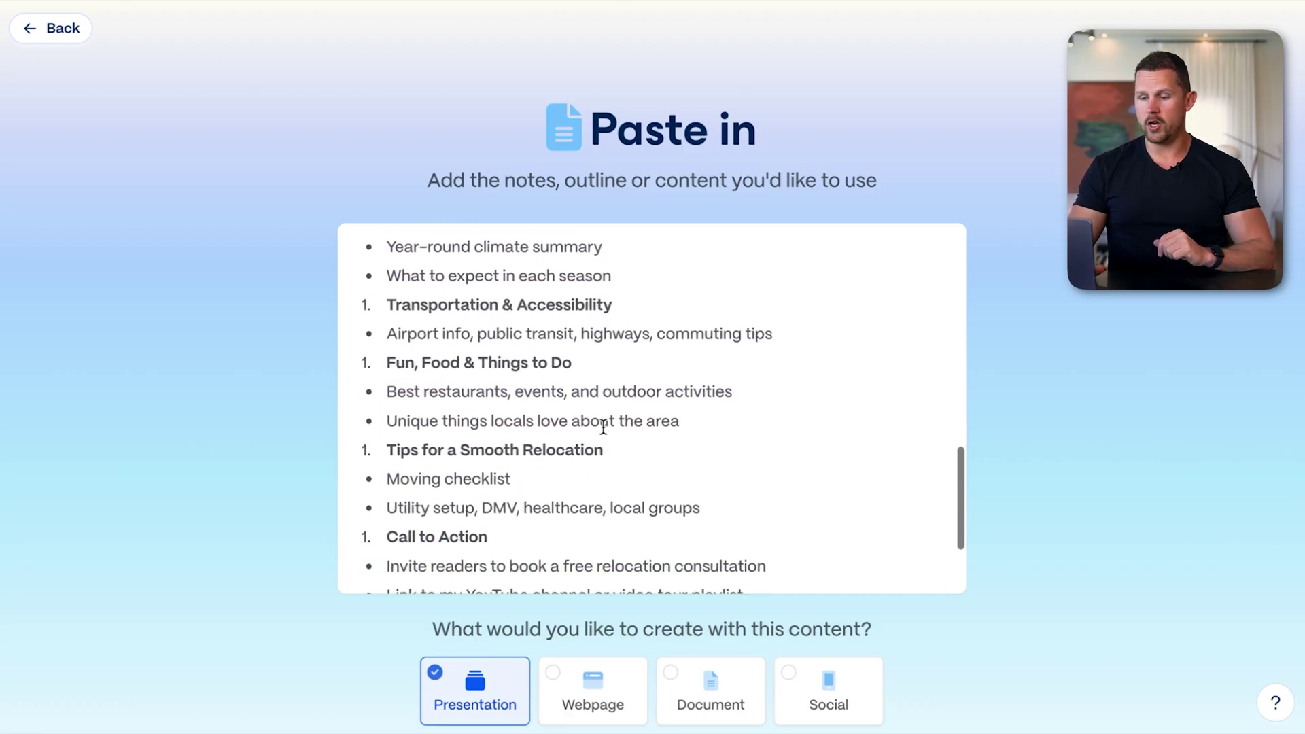
scroll(603, 427, down, 3)
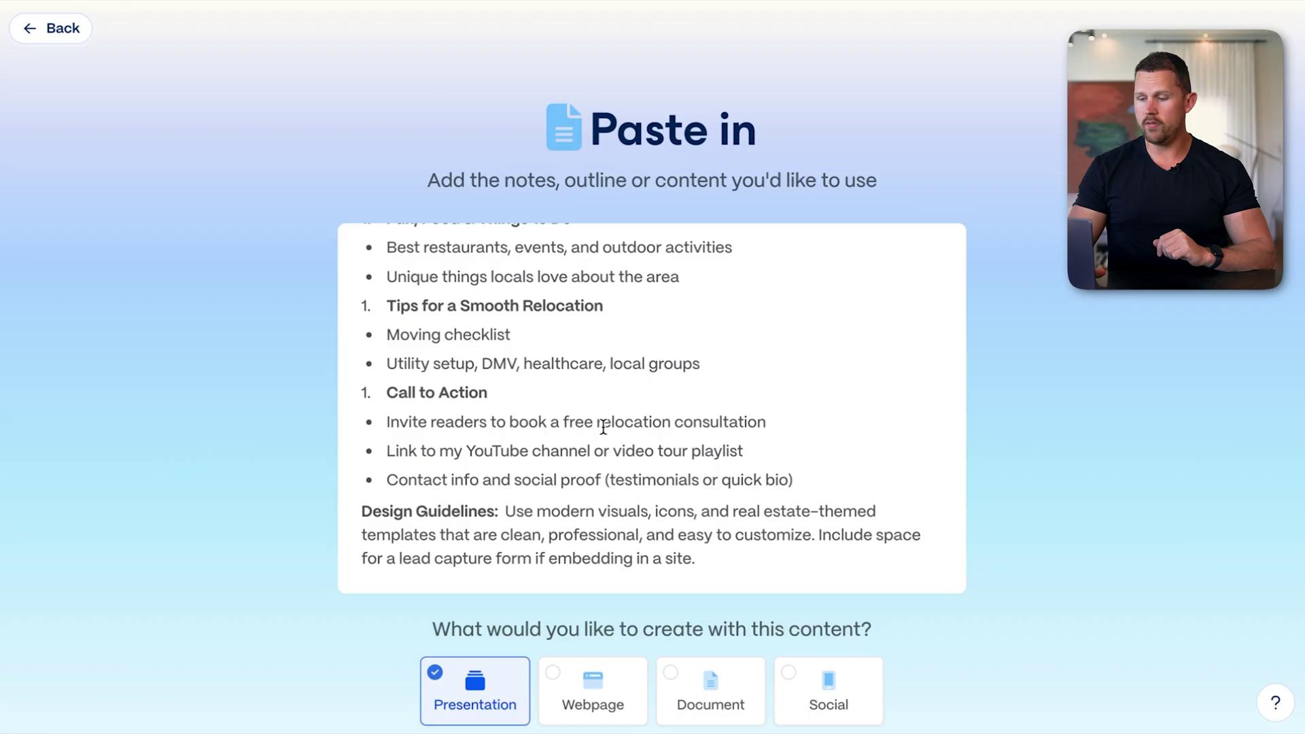
scroll(1011, 516, down, 3)
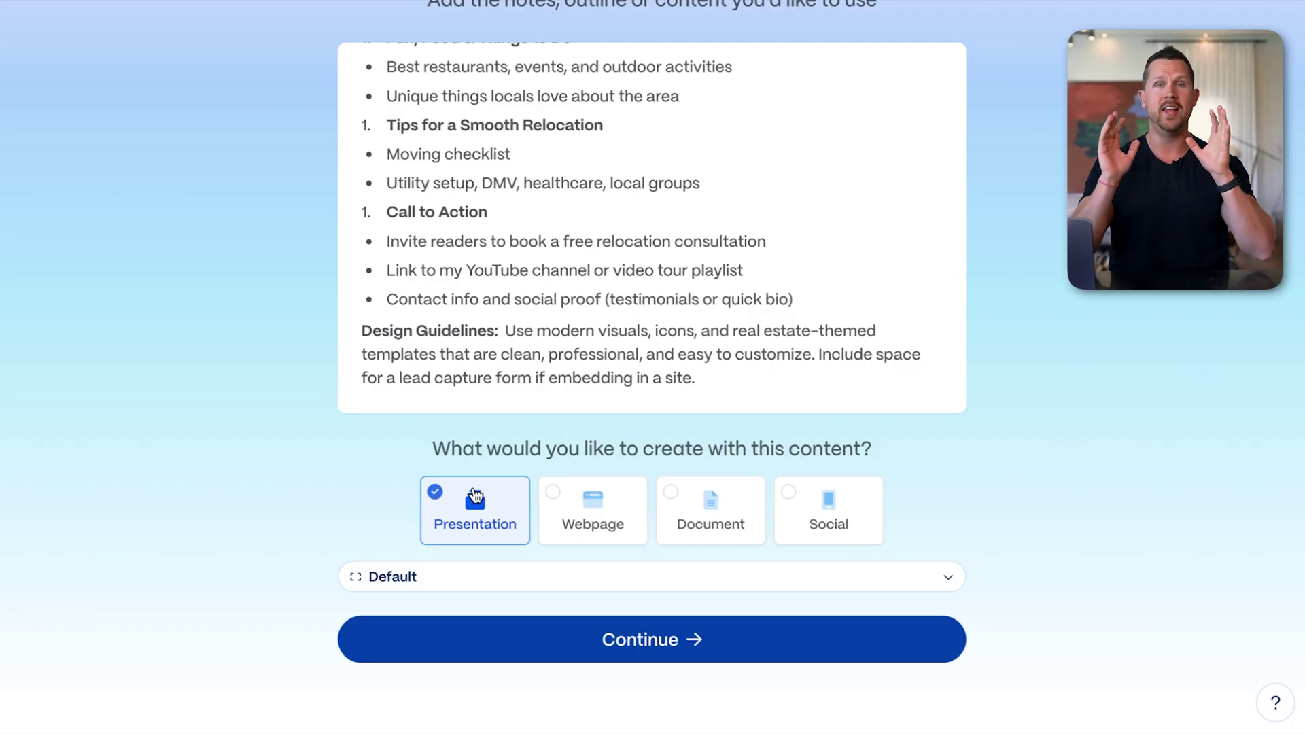
click(631, 649)
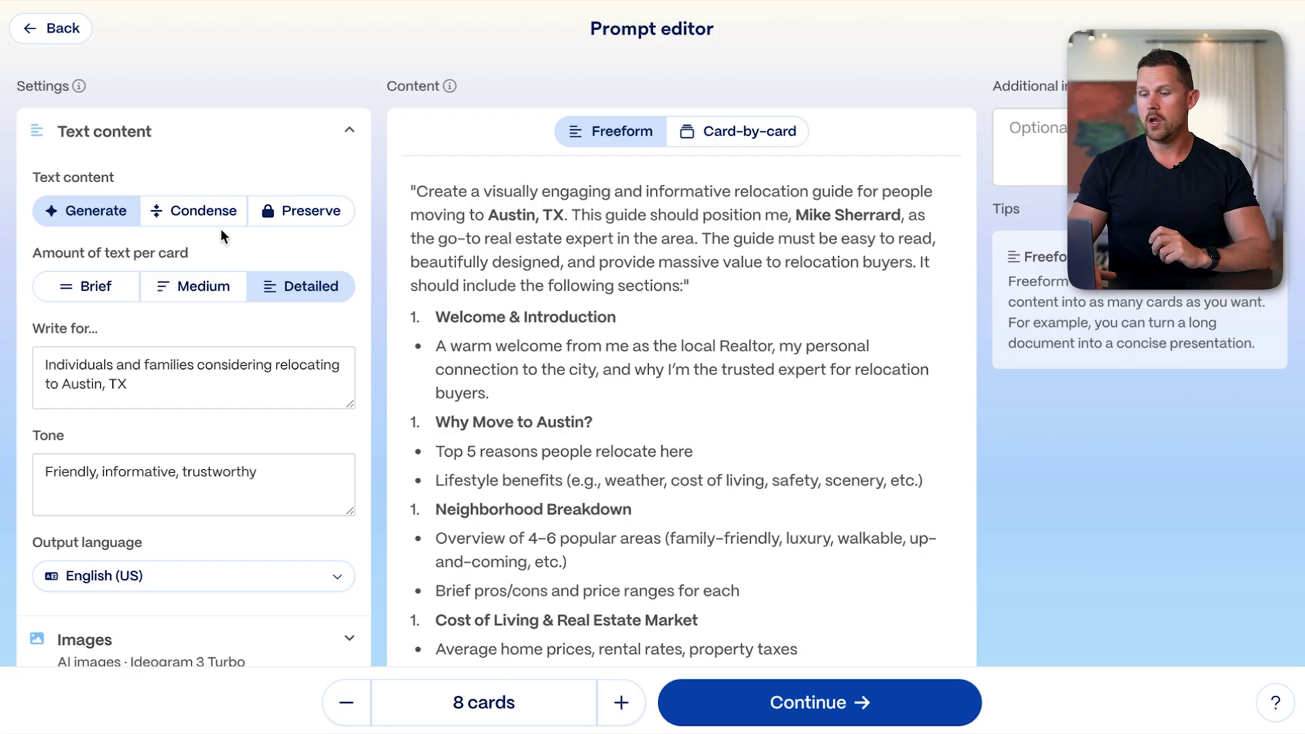
Review the 8-card outline's image settings and Design Guidelines, then continue to theme selection
scroll(253, 234, down, 3)
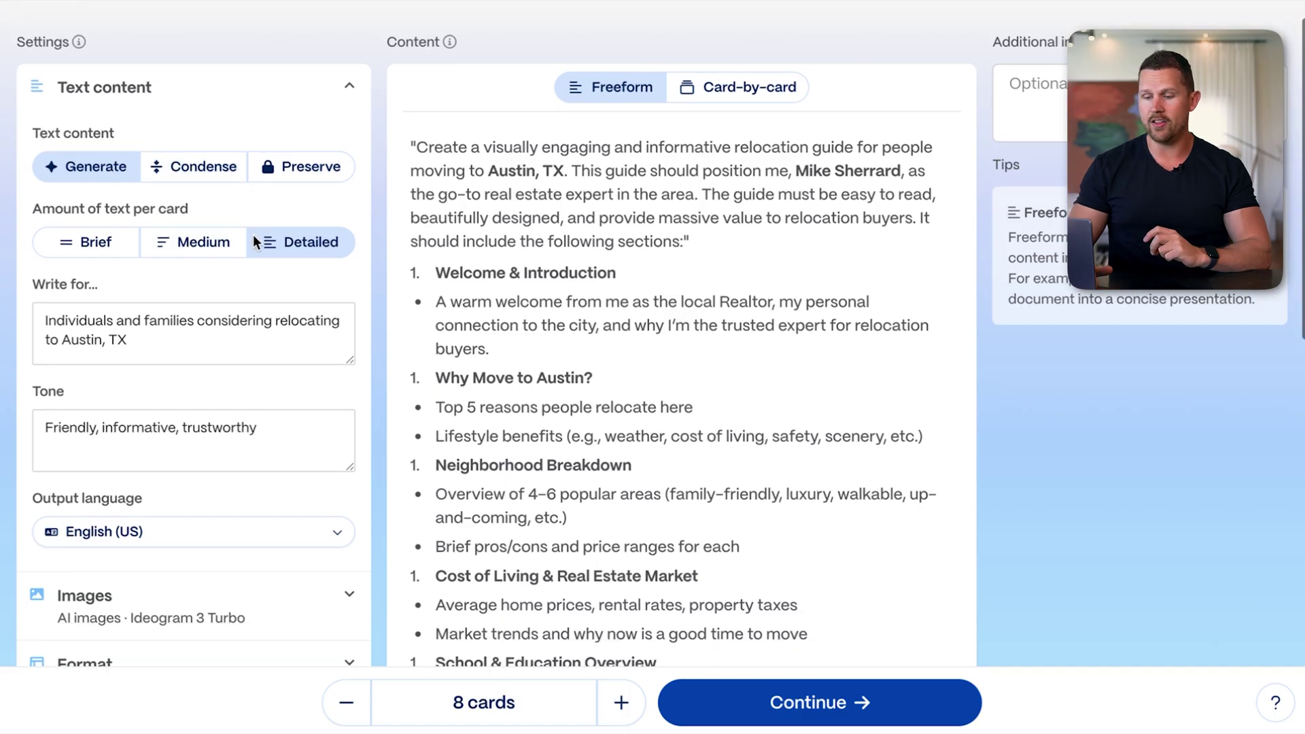
click(200, 501)
scroll(198, 500, down, 2)
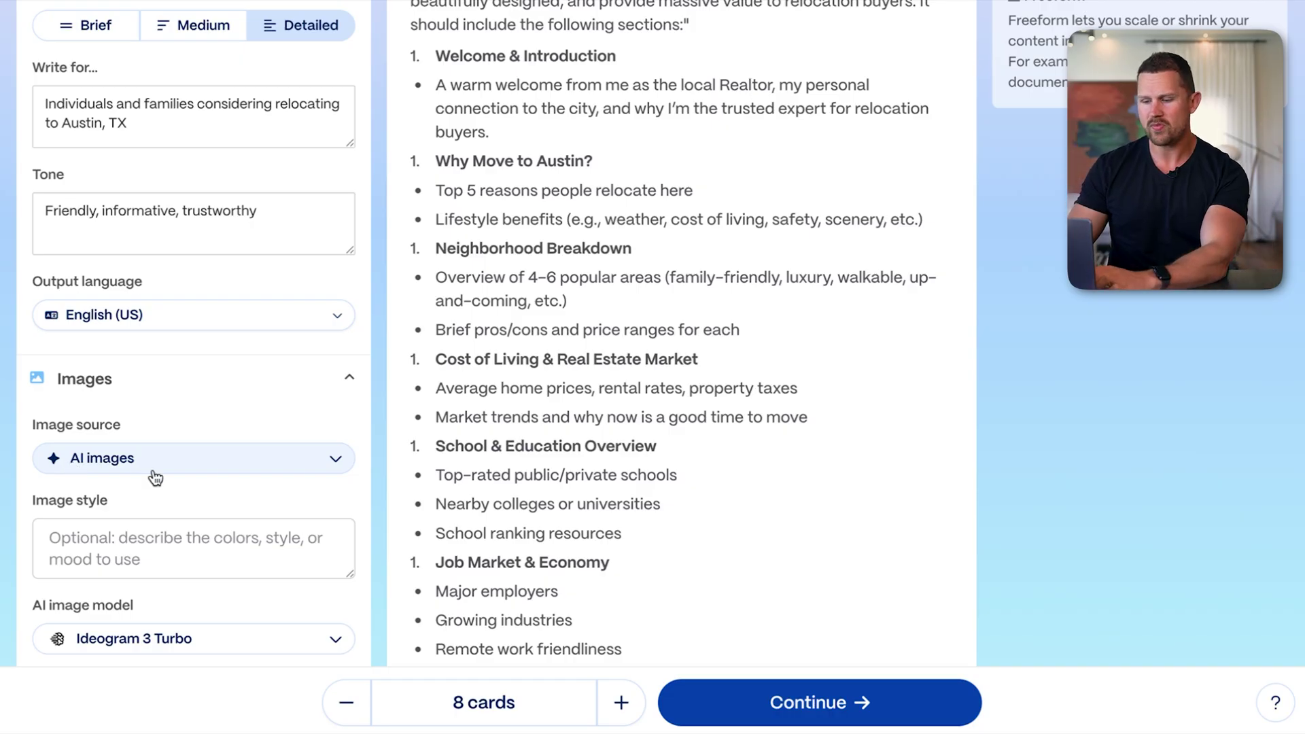
scroll(155, 476, down, 2)
scroll(229, 473, down, 1)
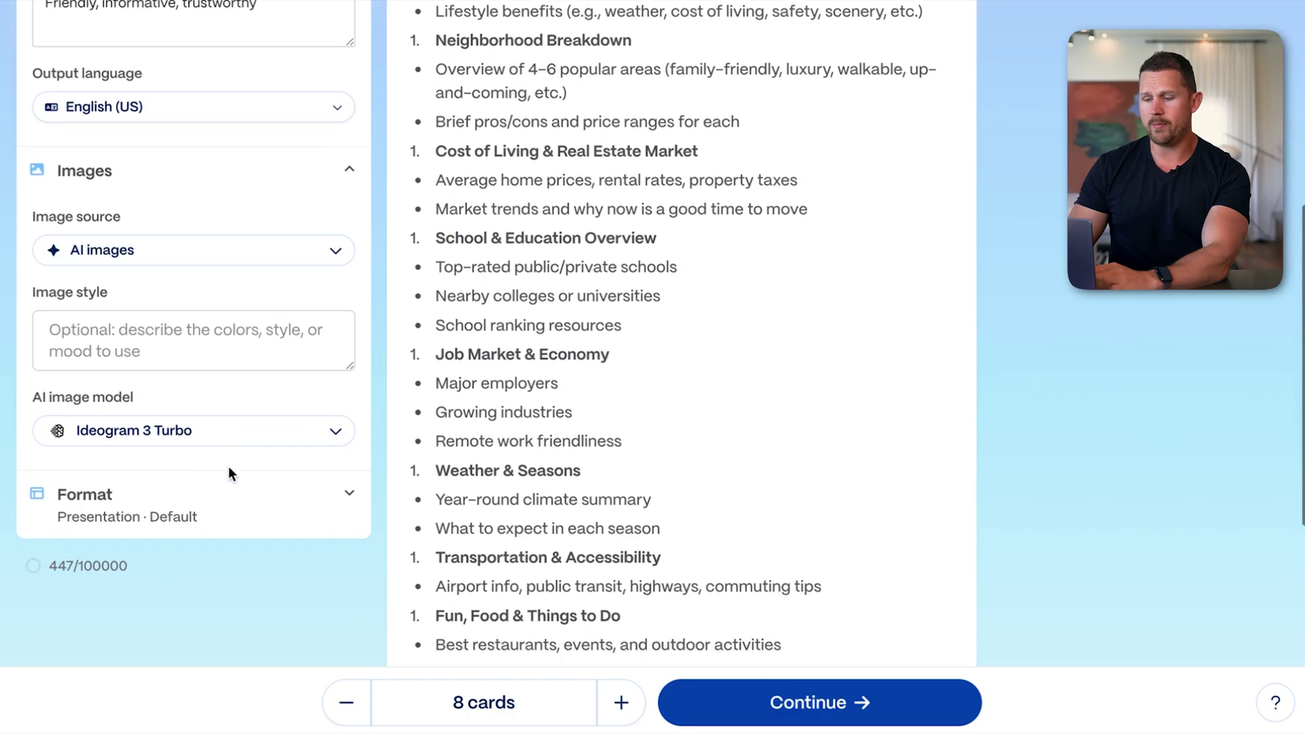
scroll(229, 474, down, 7)
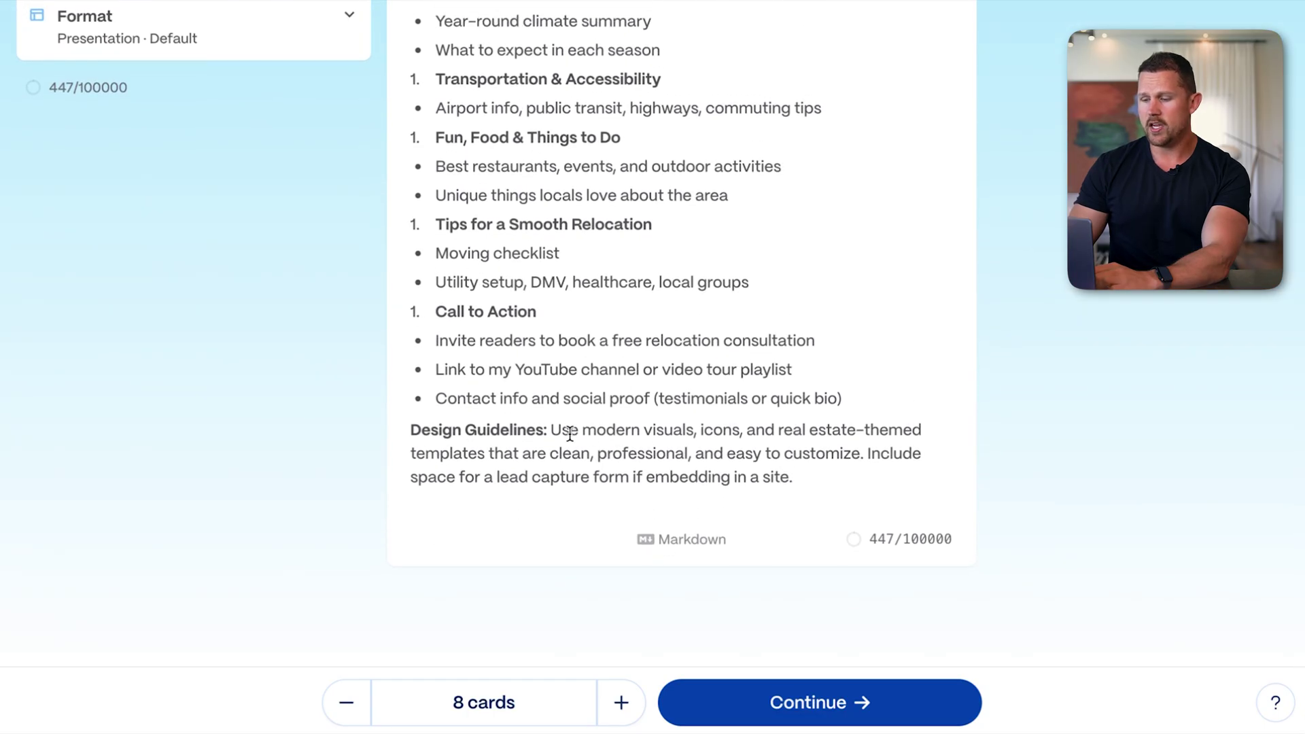
drag(557, 430, 861, 475)
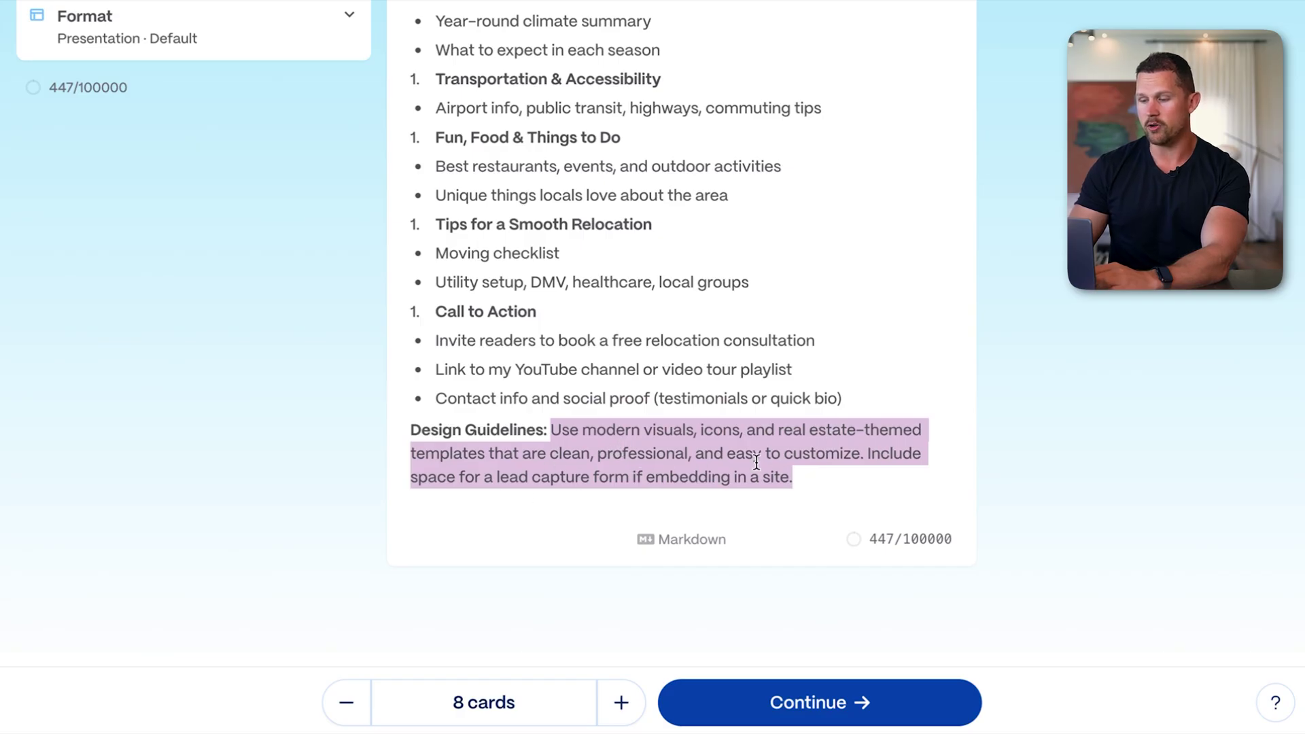
click(802, 474)
scroll(802, 474, up, 15)
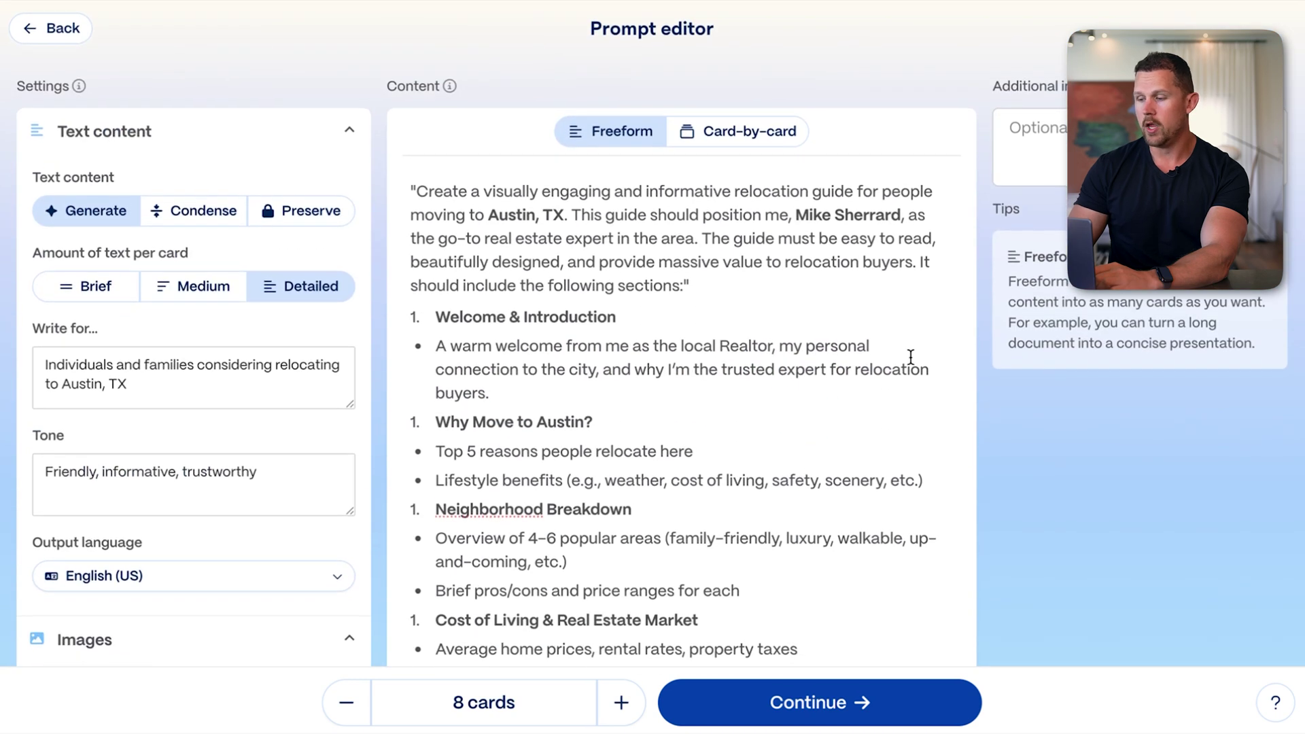
click(835, 710)
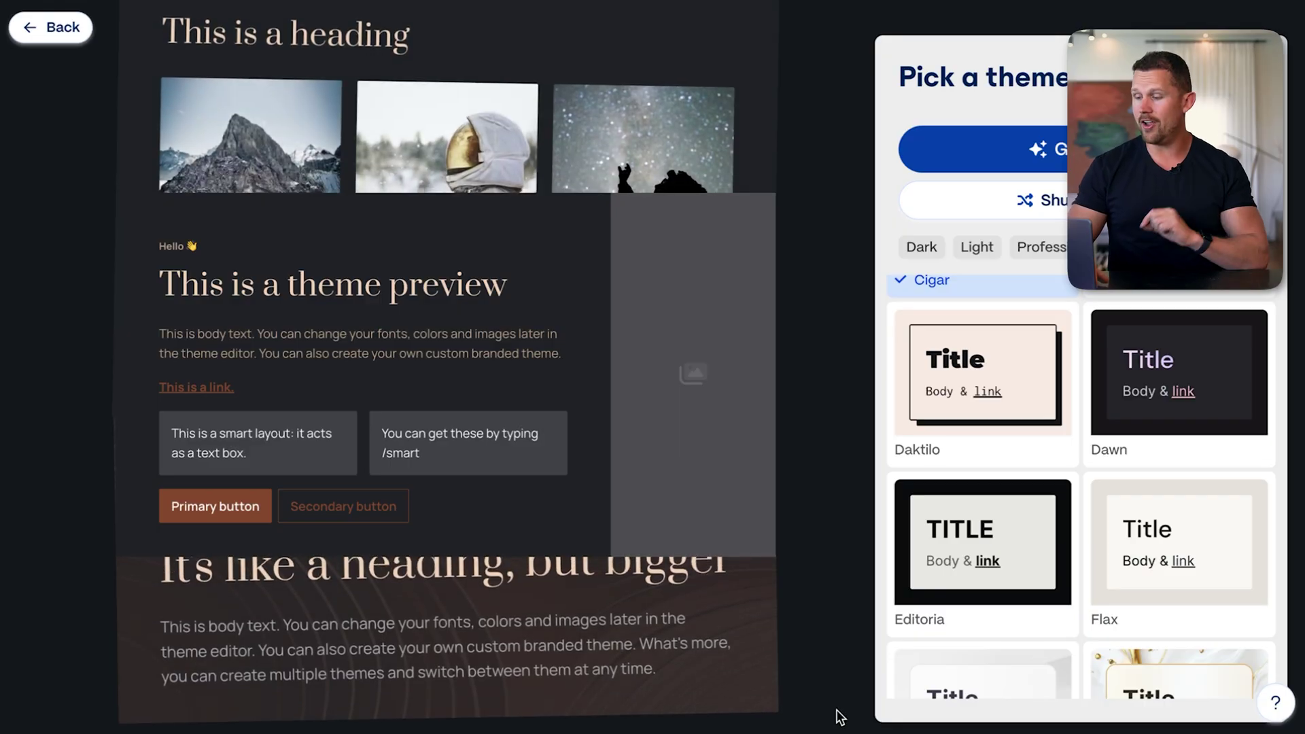
Filter the theme list to Professional themes and browse them, keeping Cigar previewed
scroll(1011, 468, down, 3)
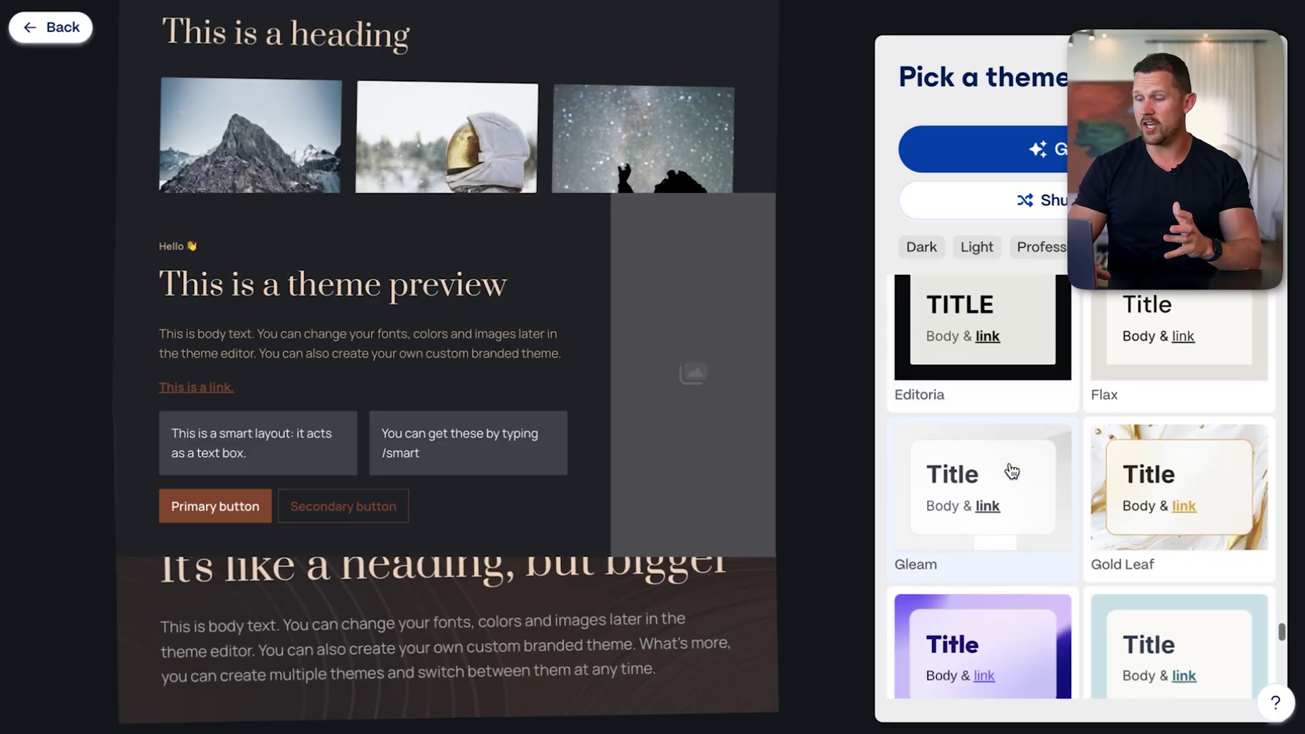
scroll(1011, 470, down, 8)
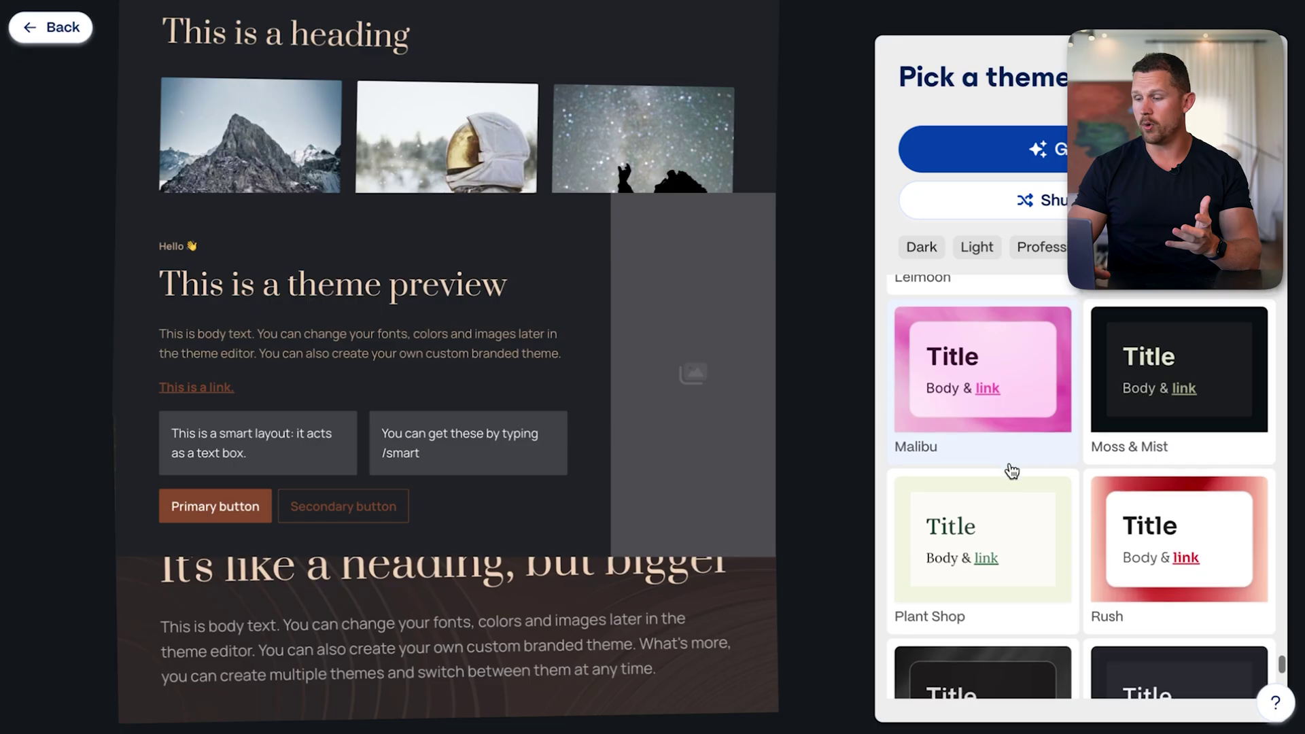
click(1035, 249)
scroll(1075, 451, down, 2)
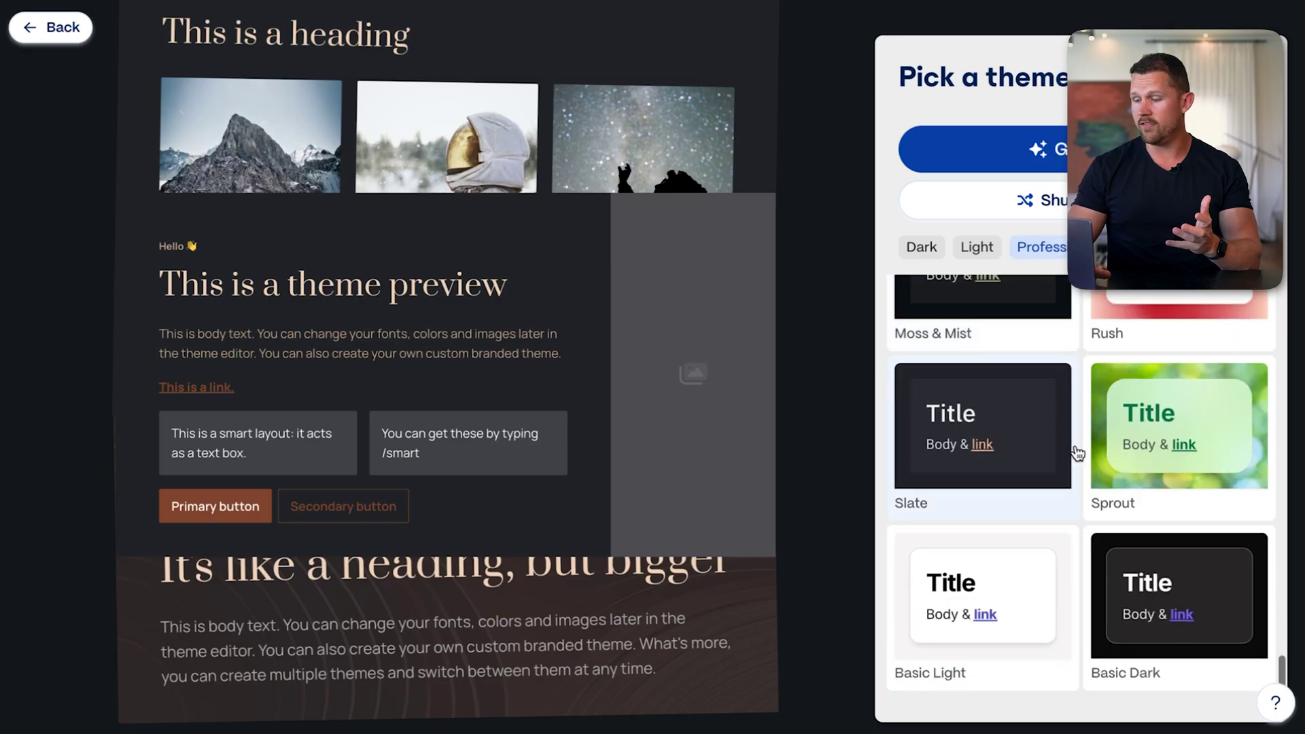
scroll(1077, 453, down, 10)
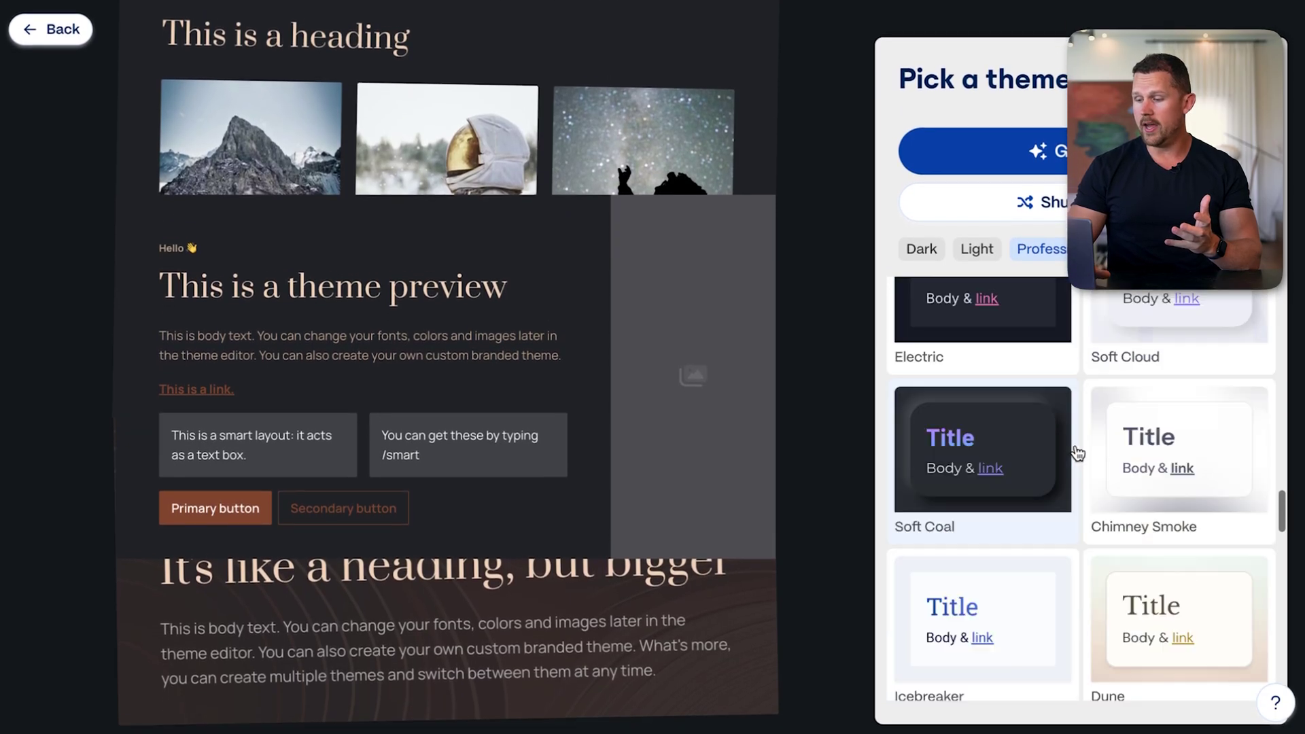
scroll(1077, 453, up, 10)
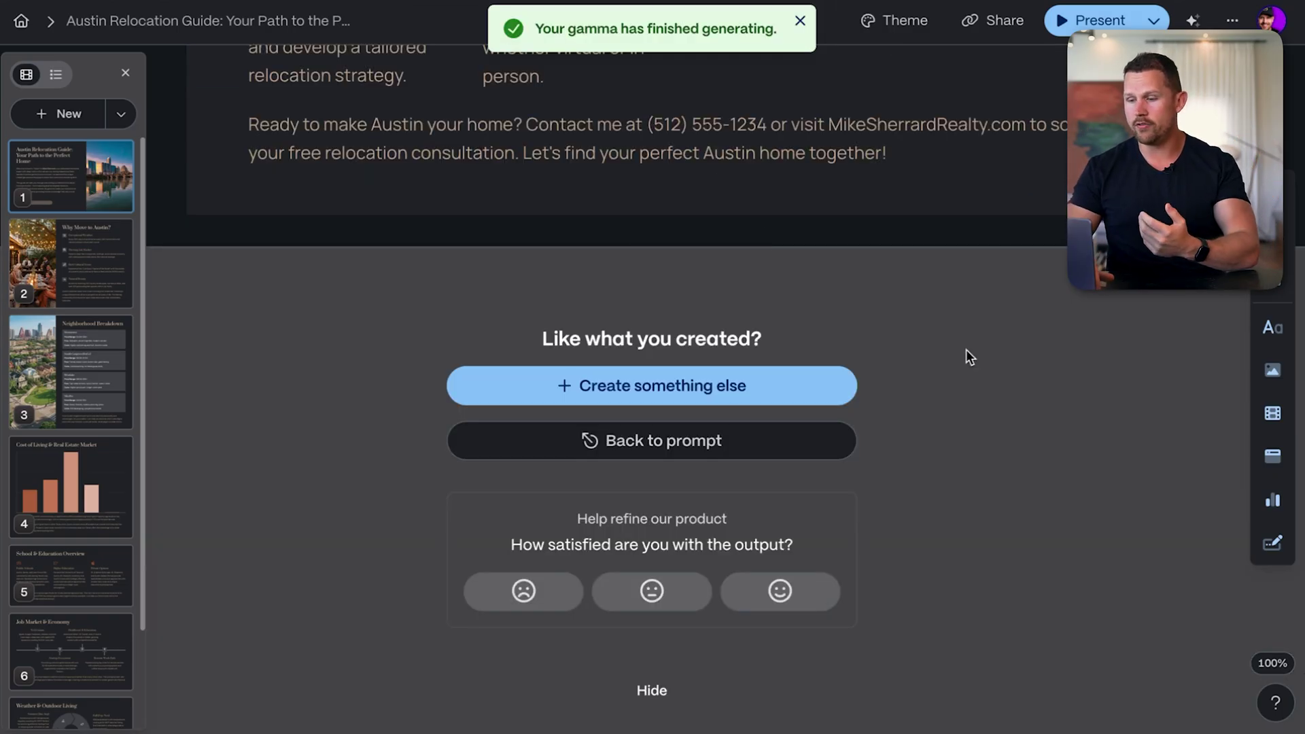
scroll(965, 349, up, 5)
scroll(965, 349, up, 20)
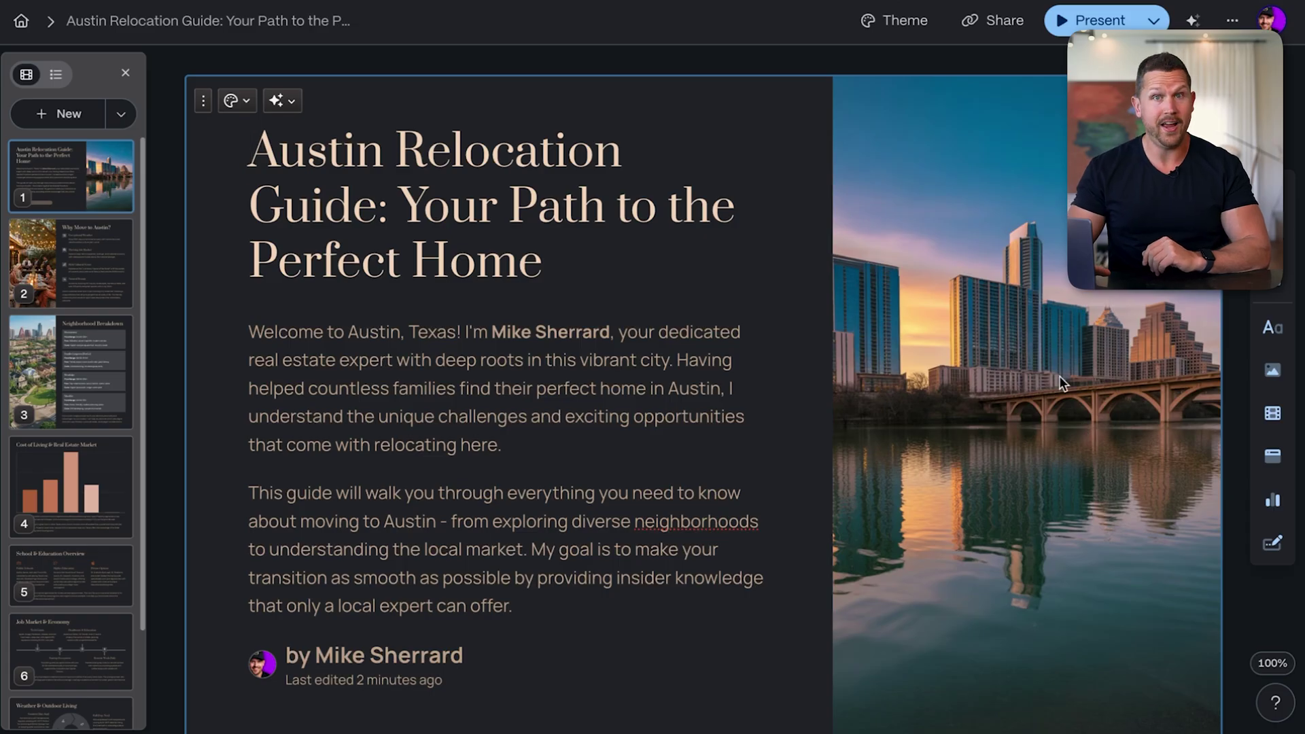
scroll(757, 405, down, 10)
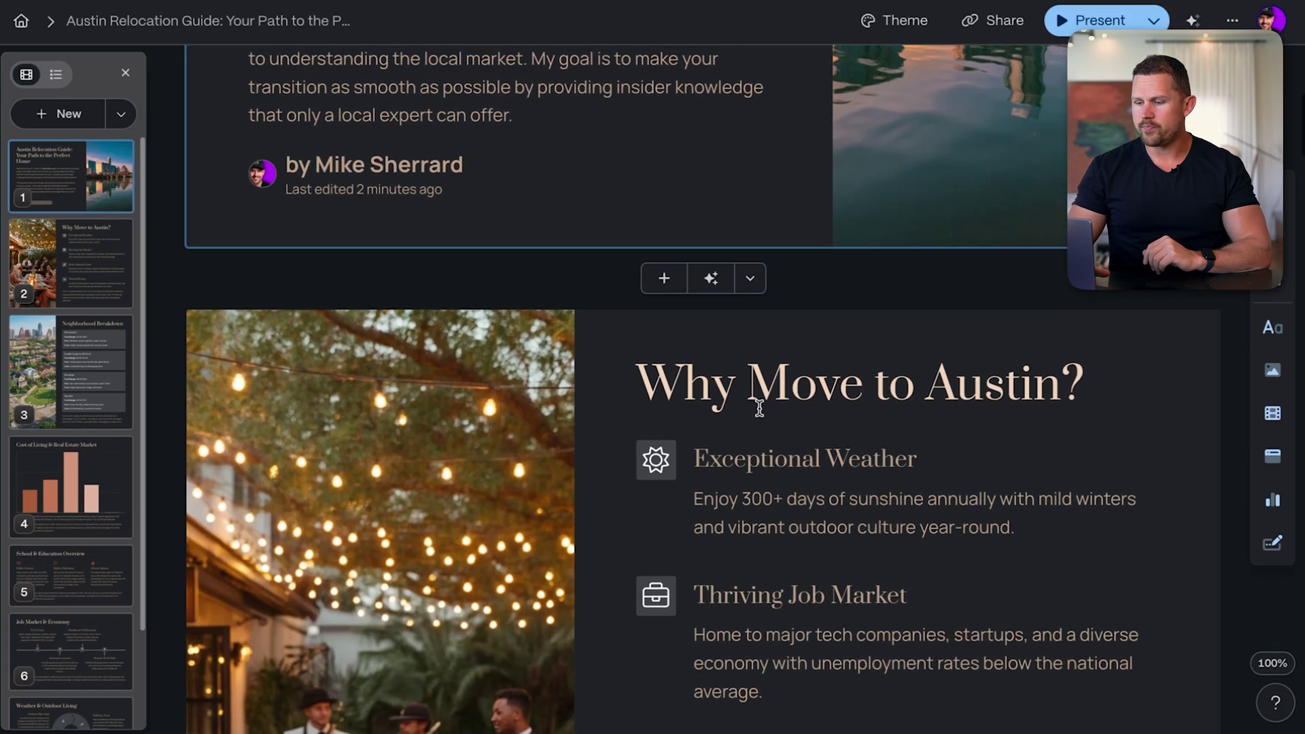
scroll(970, 344, down, 2)
scroll(952, 303, up, 2)
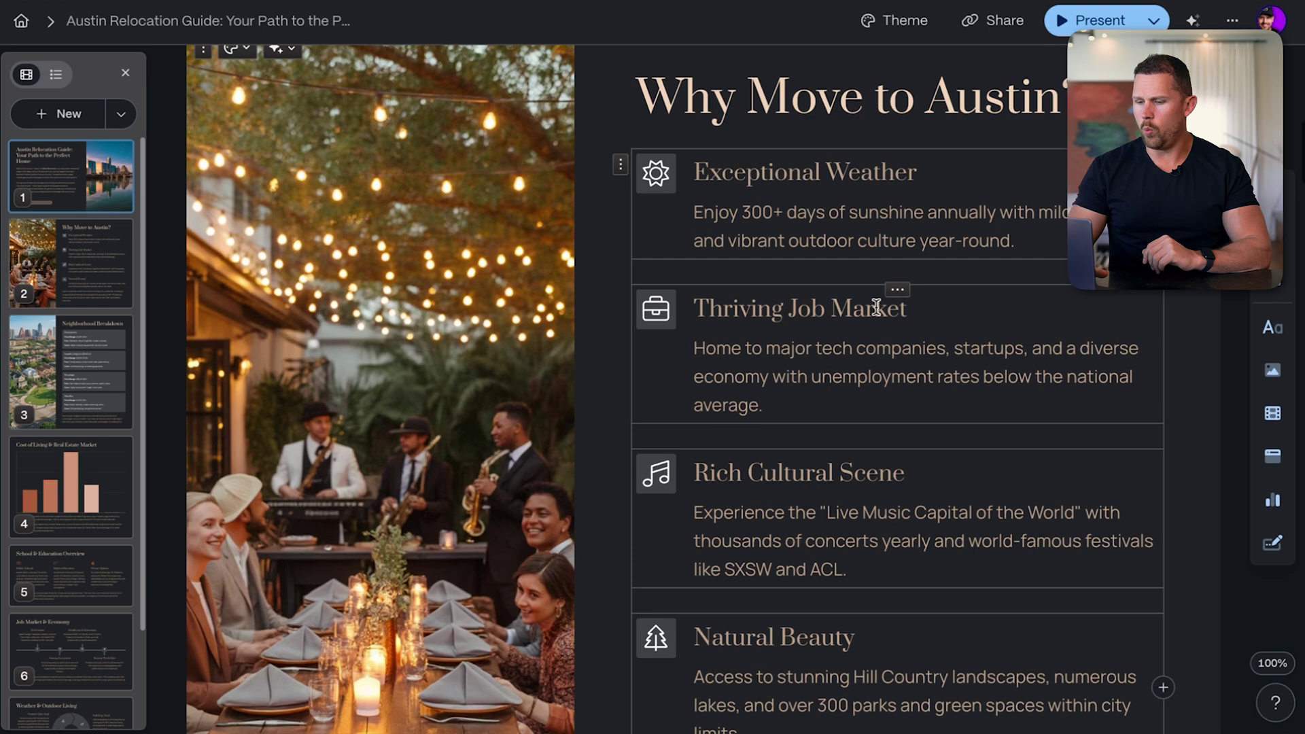
scroll(1049, 381, down, 2)
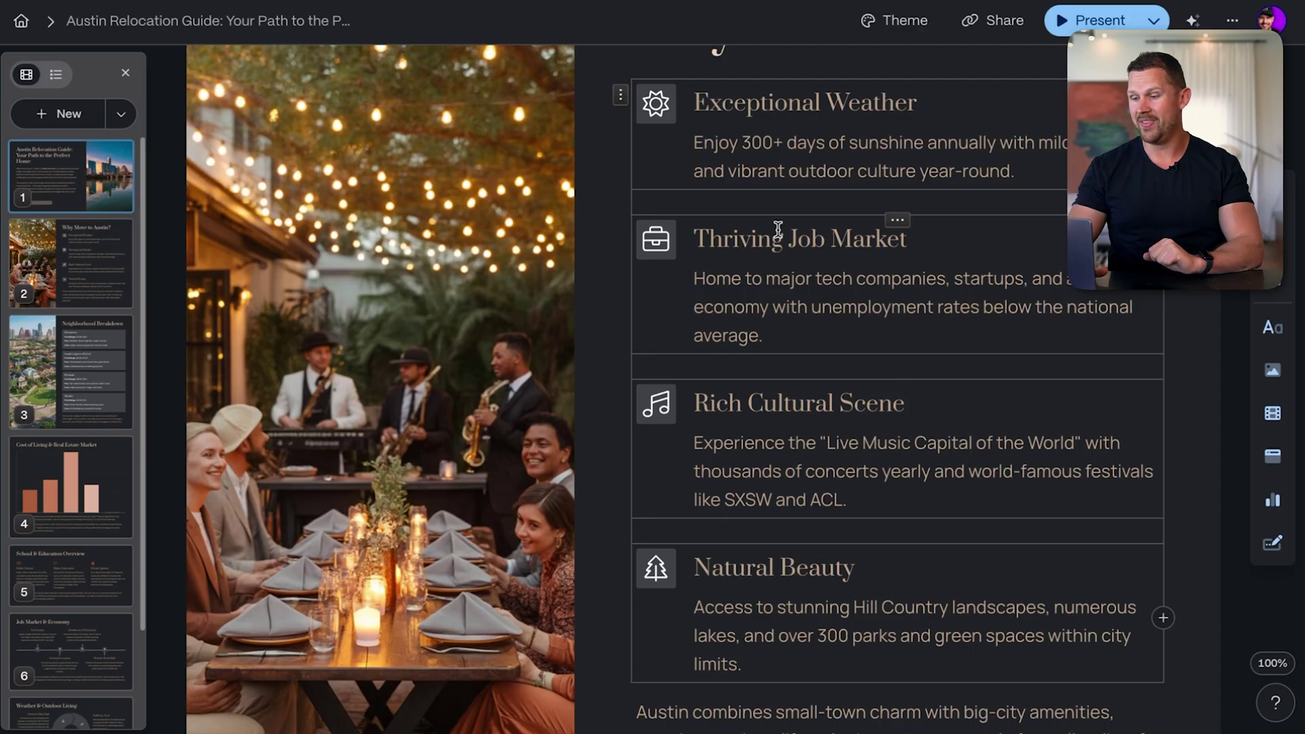
scroll(779, 243, down, 2)
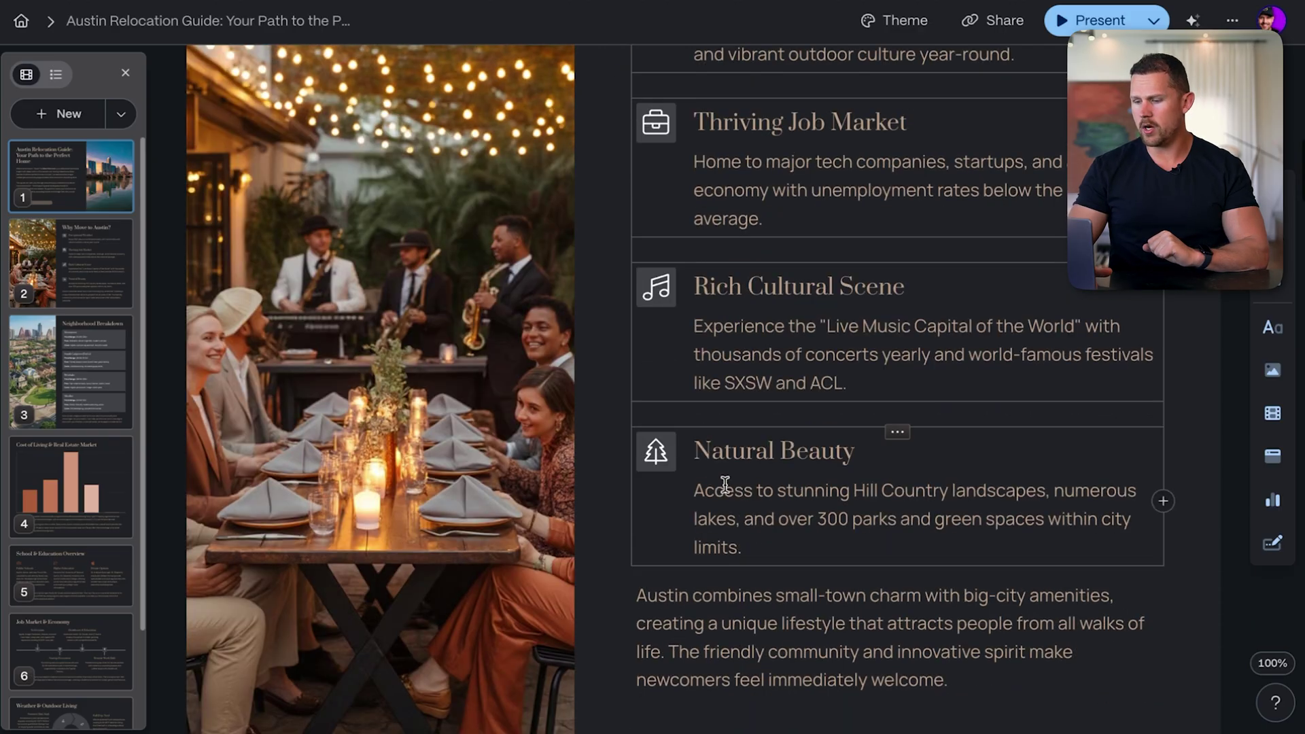
scroll(918, 524, down, 3)
scroll(920, 524, down, 10)
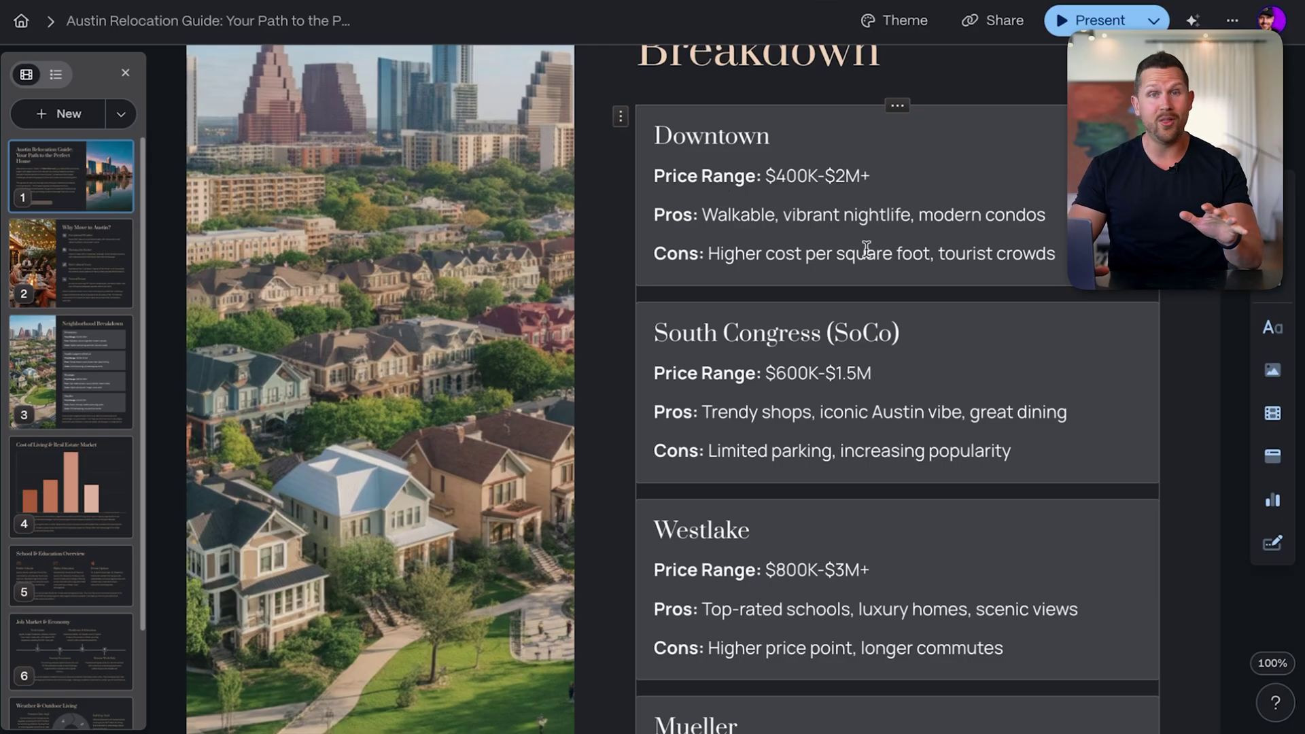
scroll(865, 247, down, 15)
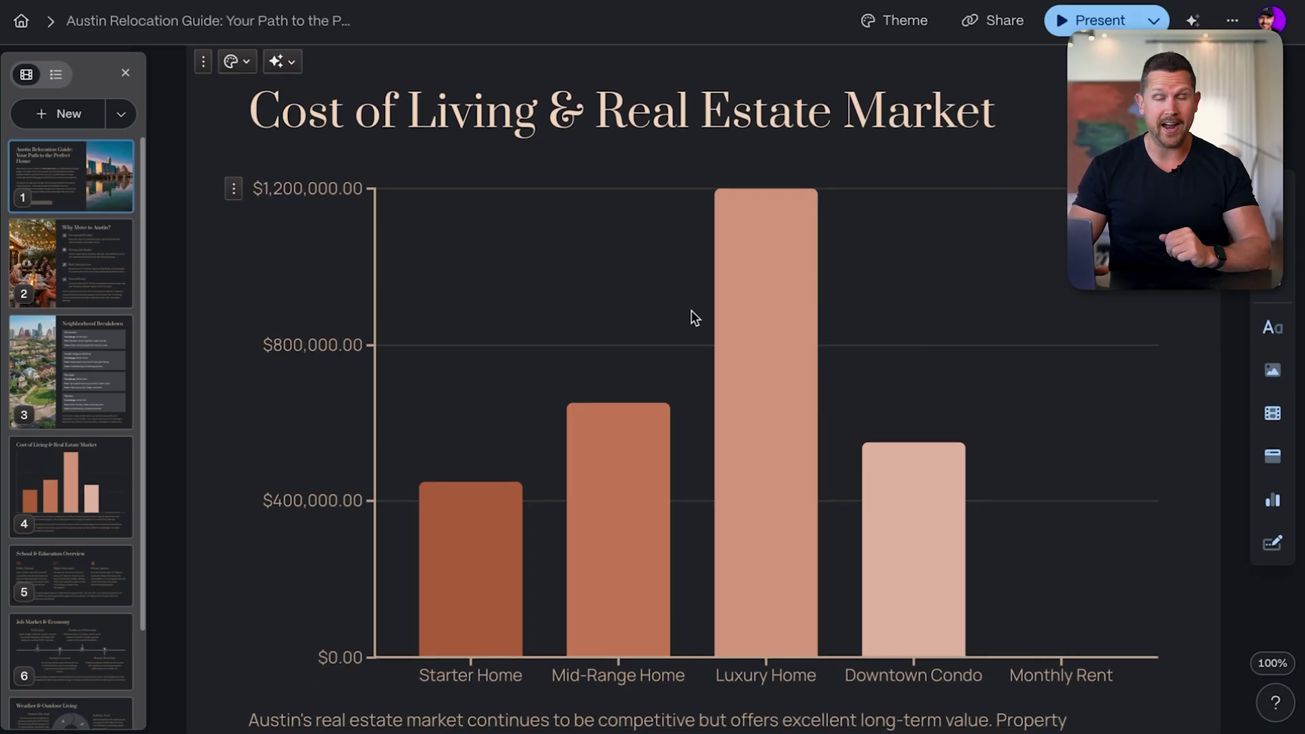
scroll(693, 318, down, 12)
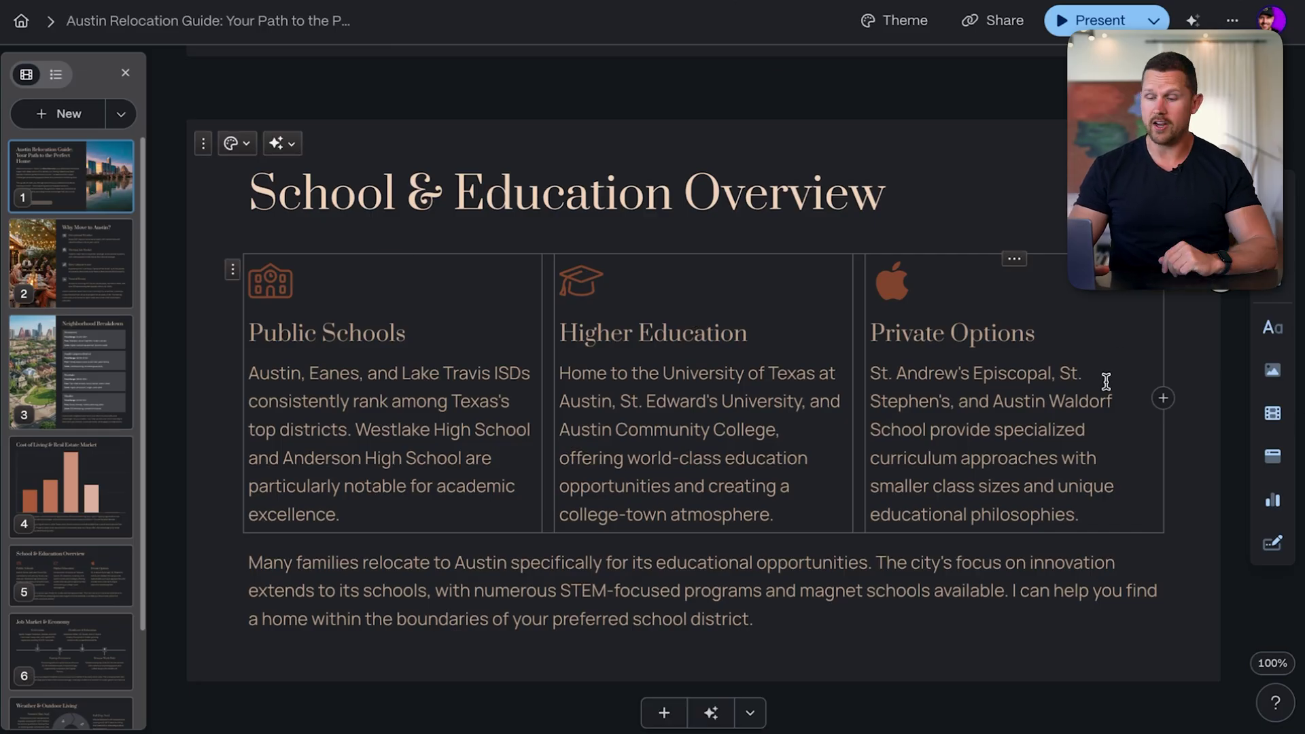
scroll(1106, 382, down, 8)
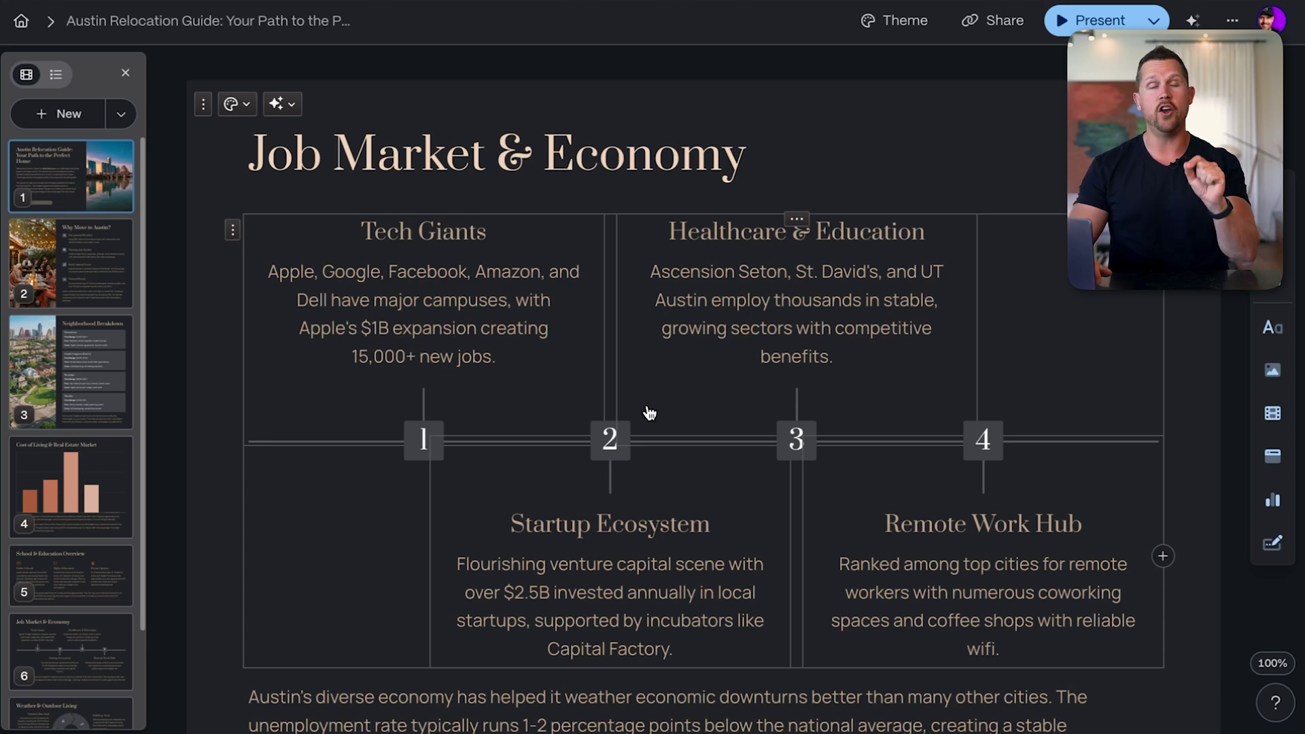
scroll(649, 412, down, 10)
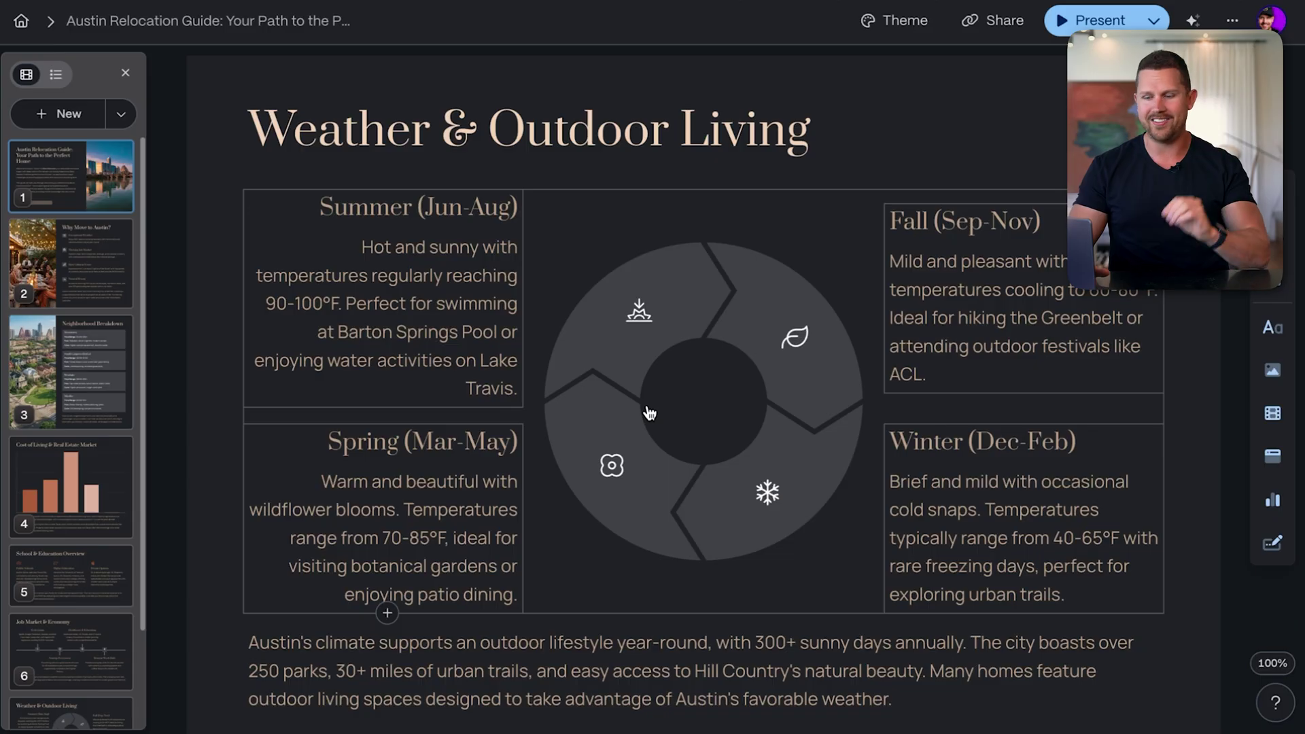
scroll(649, 413, down, 15)
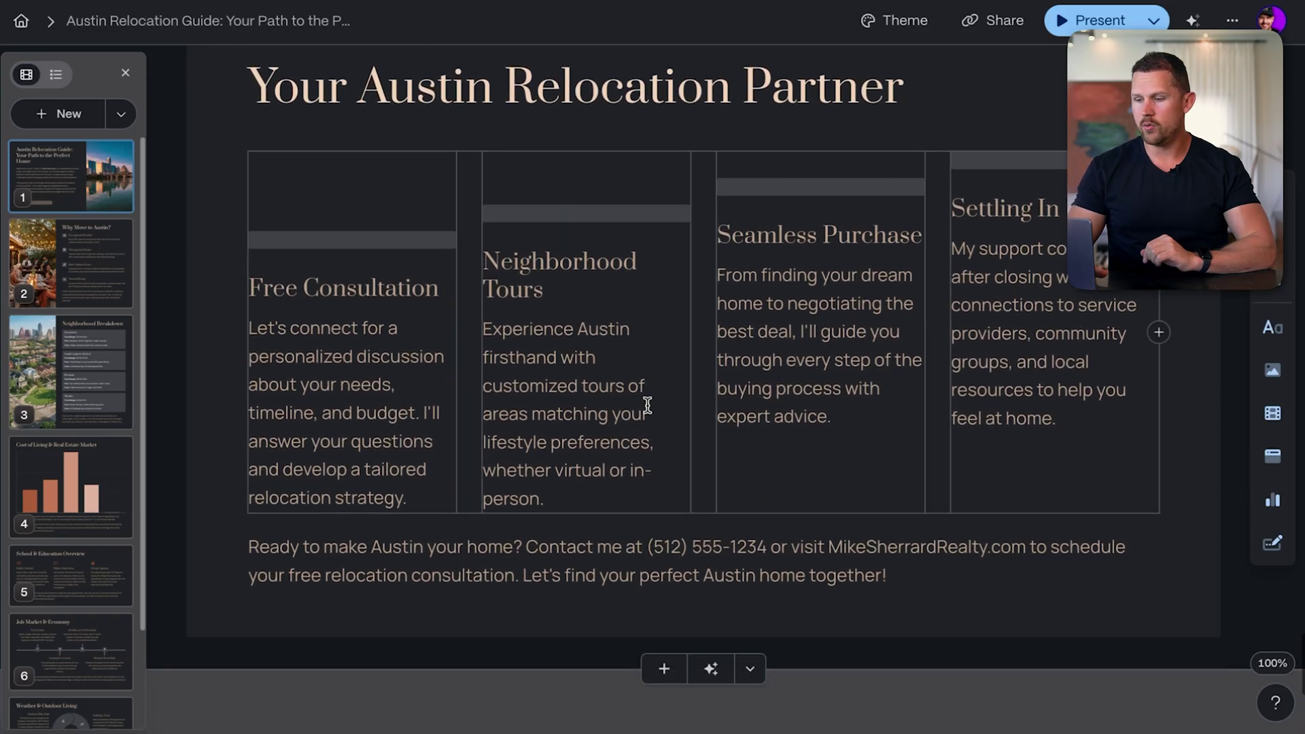
scroll(646, 405, up, 8)
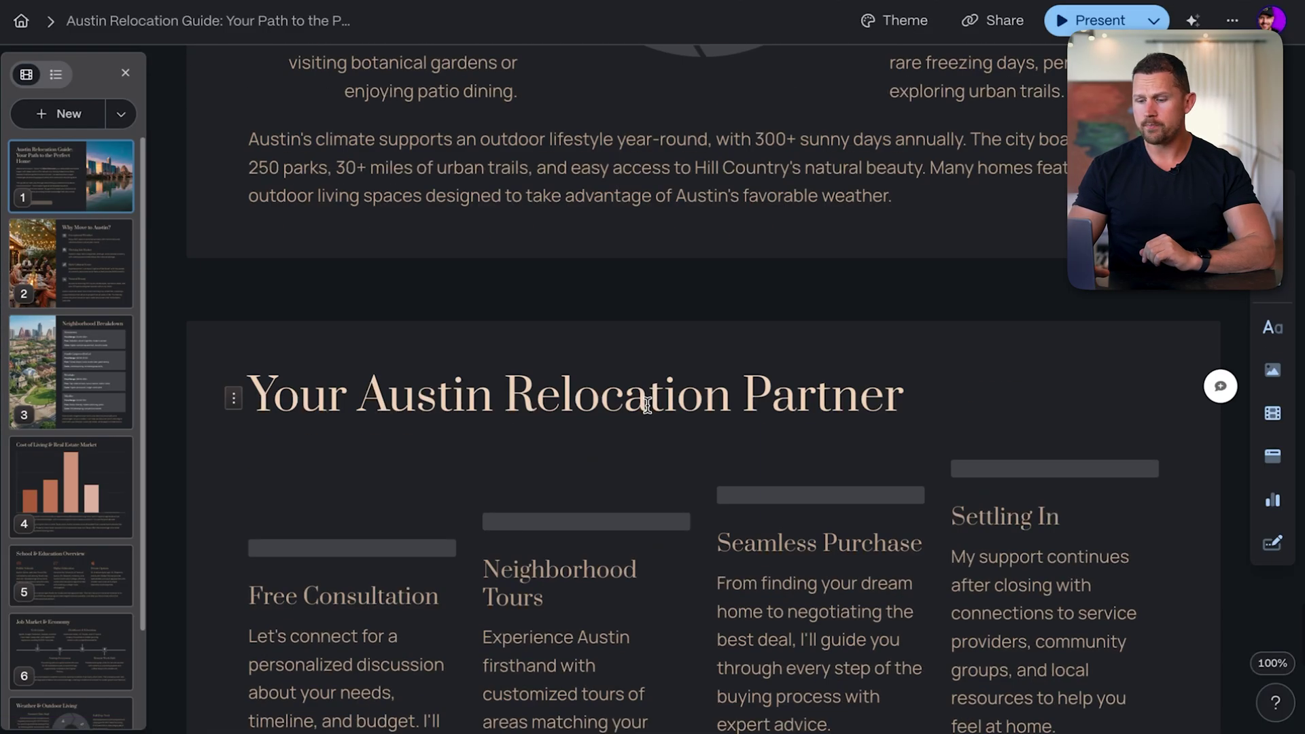
scroll(647, 406, up, 20)
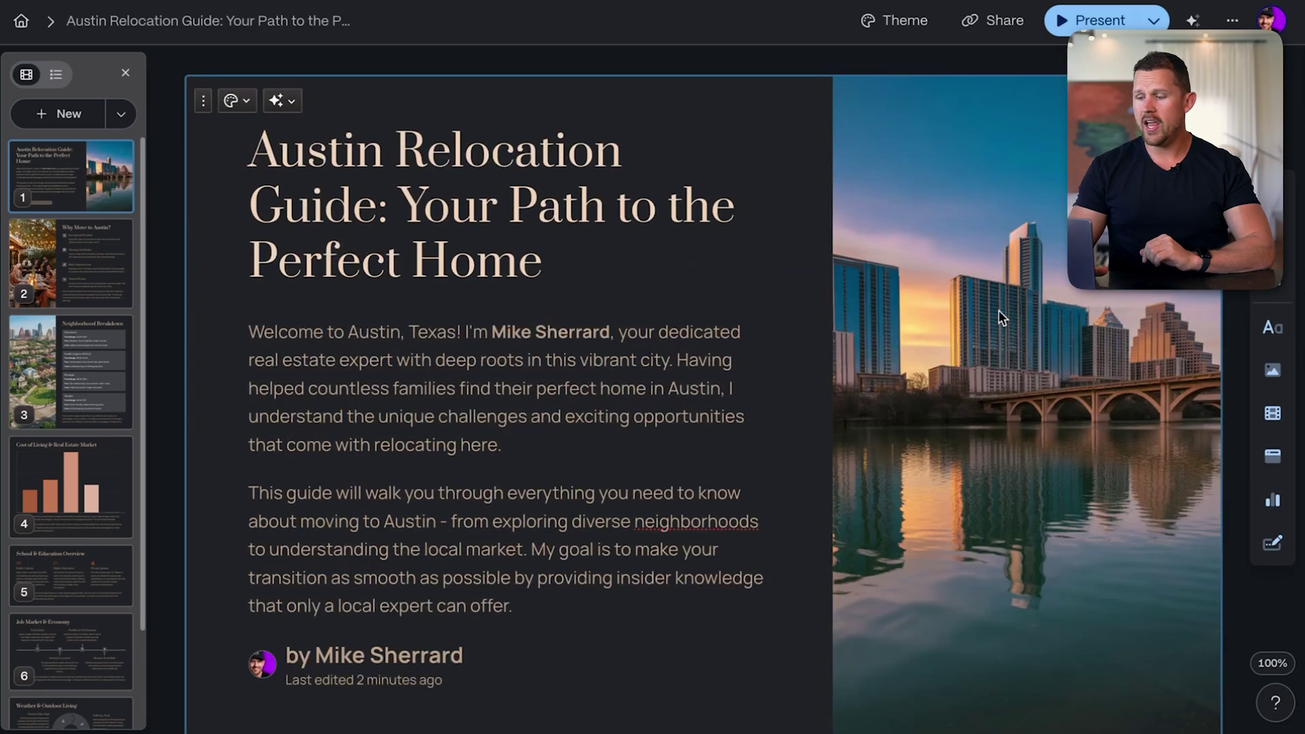
click(1007, 324)
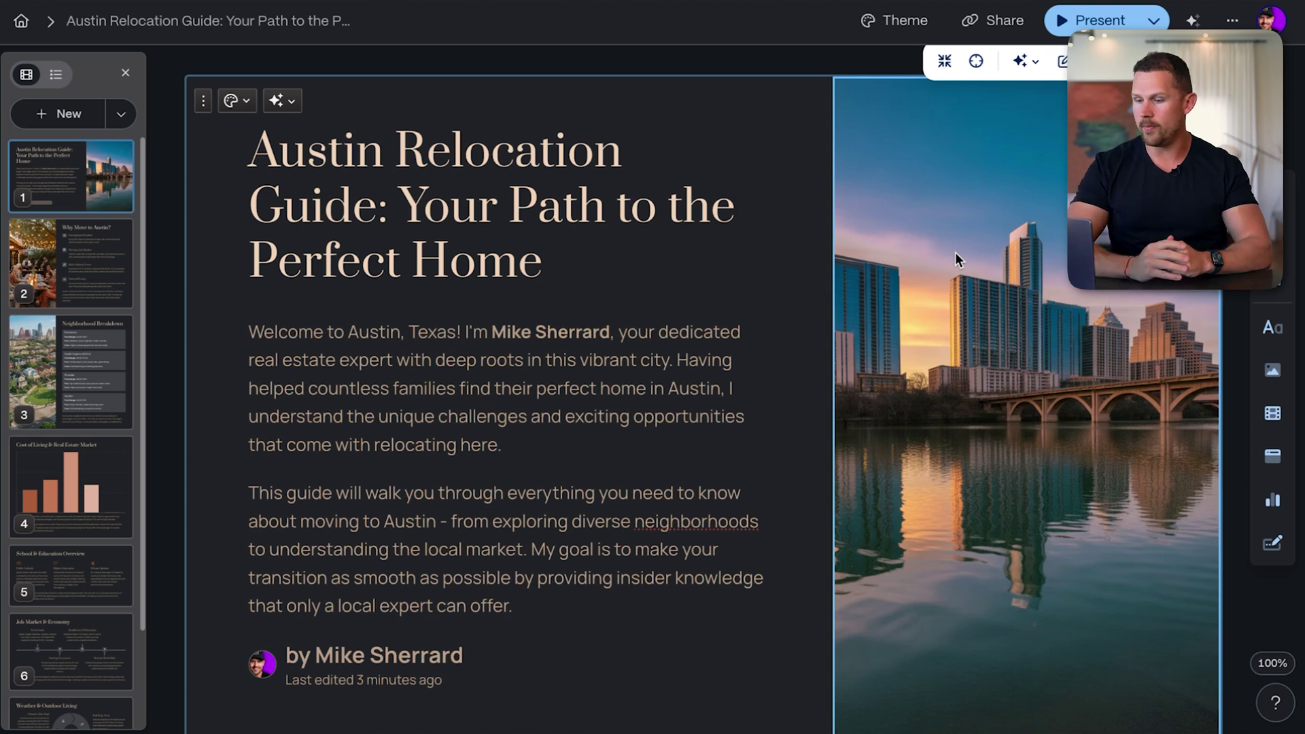
Export all cards of the Austin Relocation Guide deck to PDF via Share
click(748, 66)
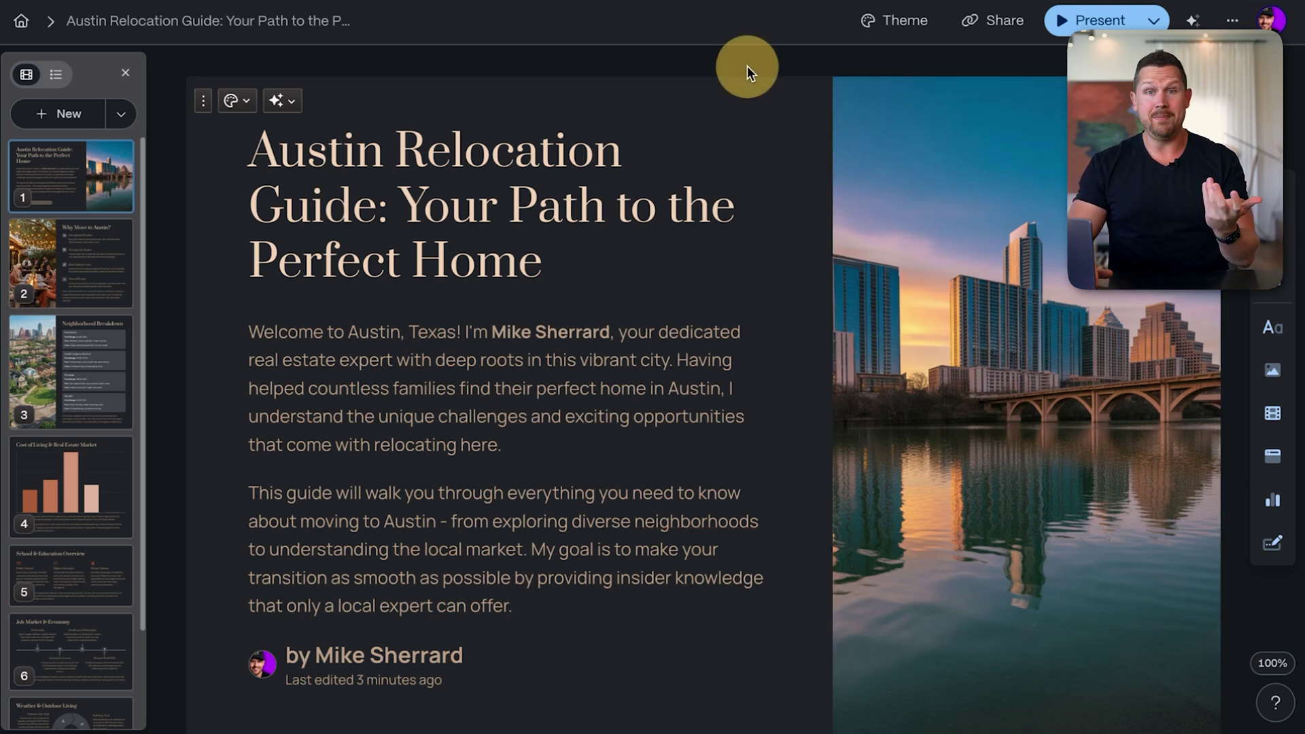
click(1013, 20)
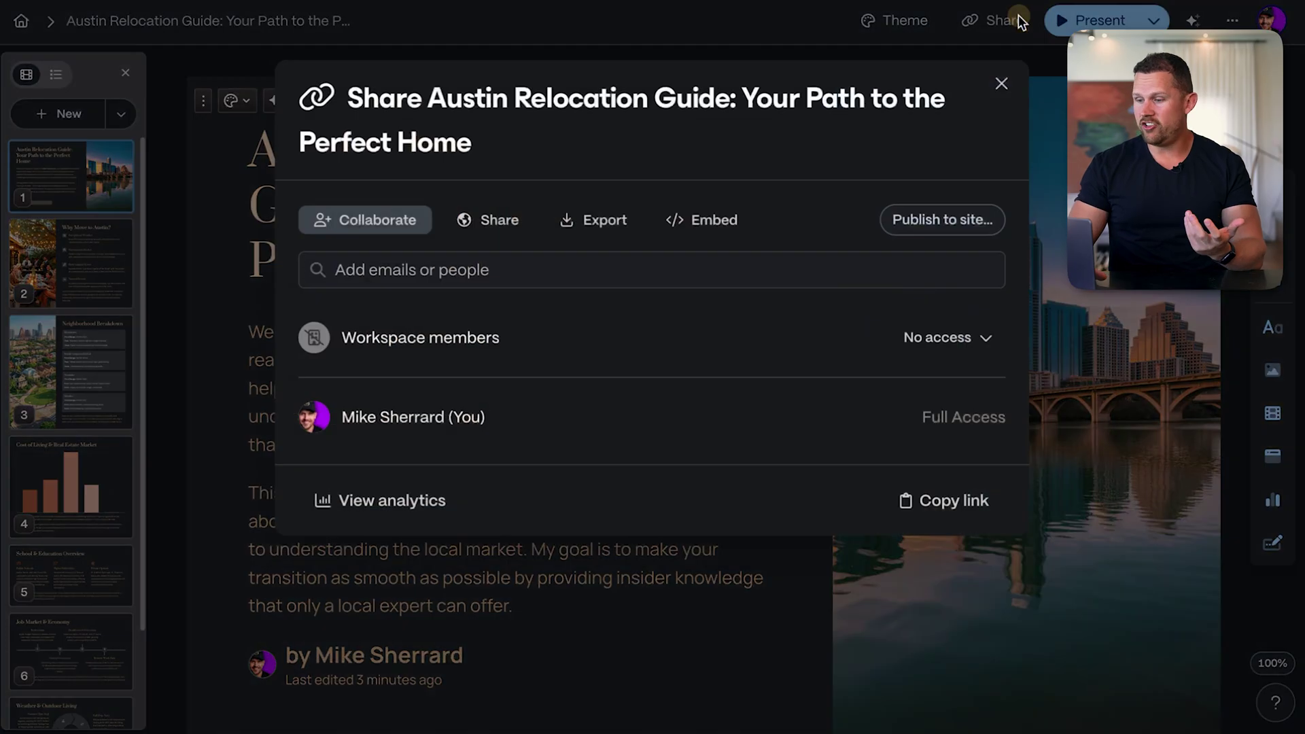
click(572, 222)
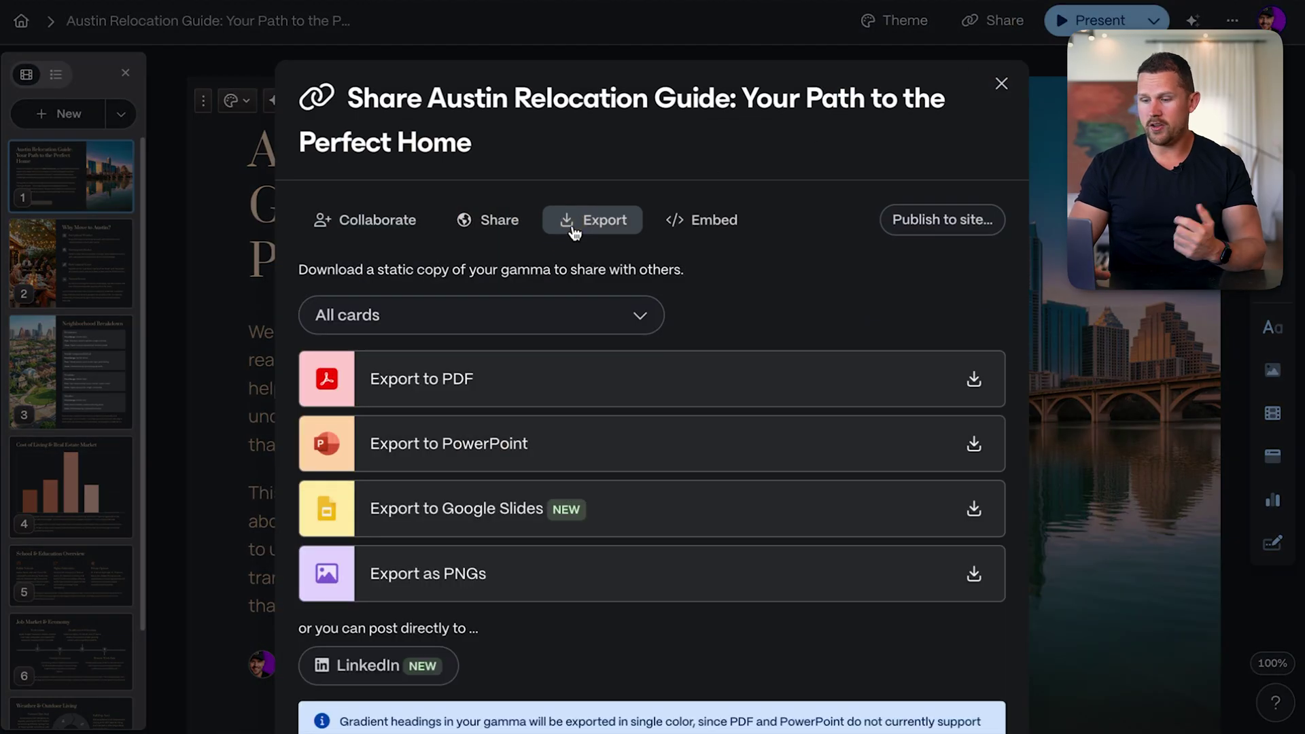
click(462, 381)
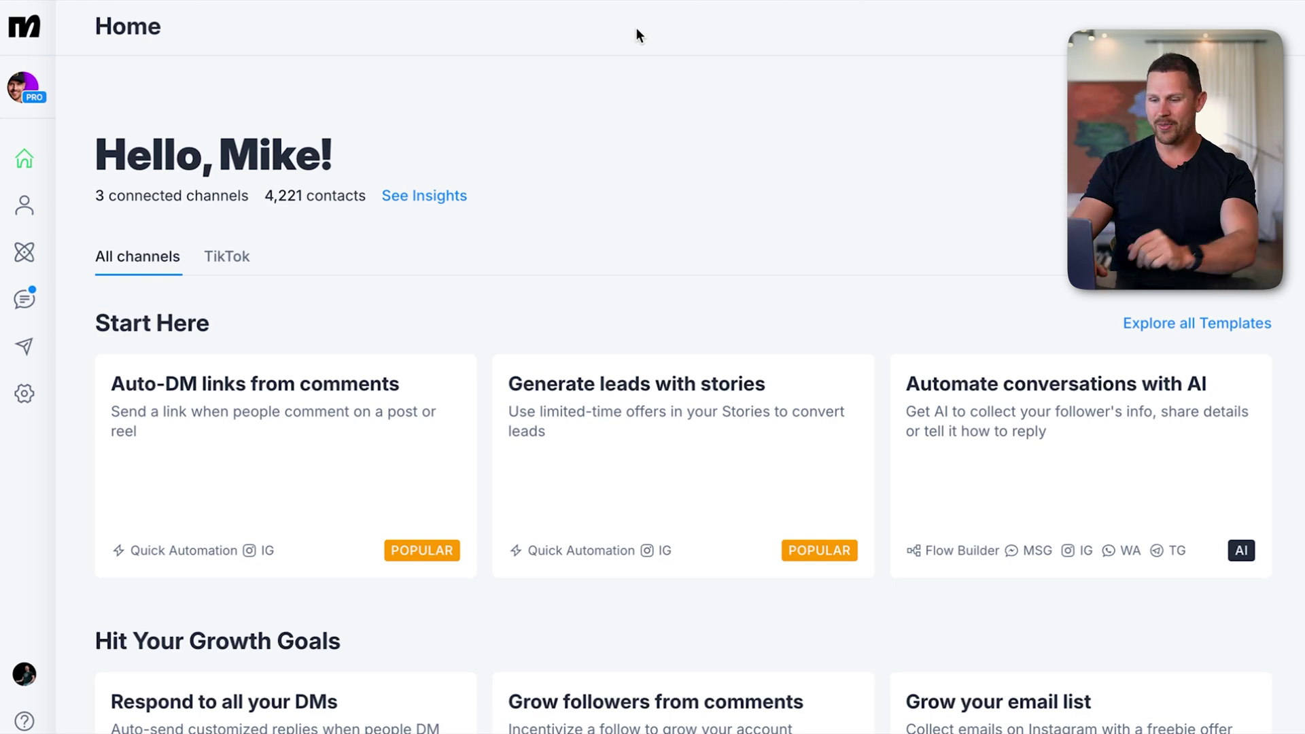
Pick the 'Auto-DM links from comments' Quick Automation from the ManyChat Home page
scroll(561, 151, down, 1)
scroll(247, 129, up, 1)
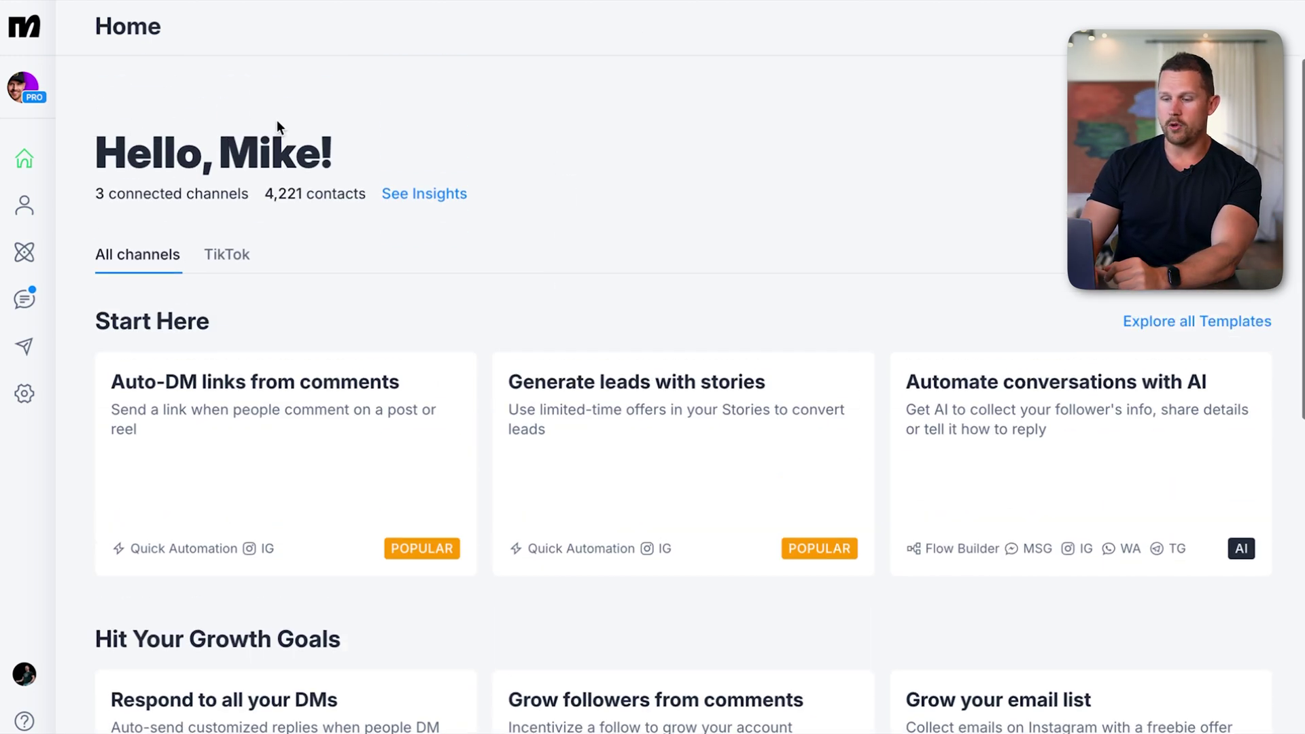
scroll(191, 182, down, 3)
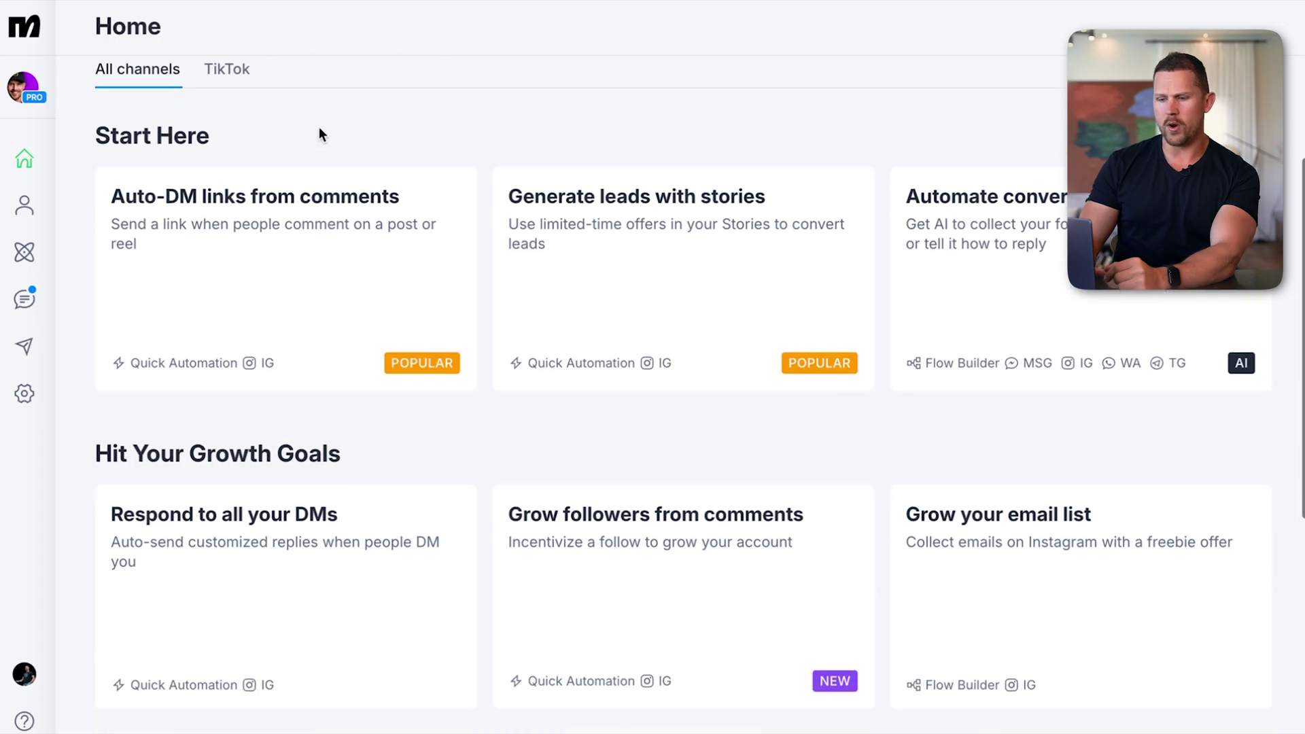
scroll(319, 134, down, 1)
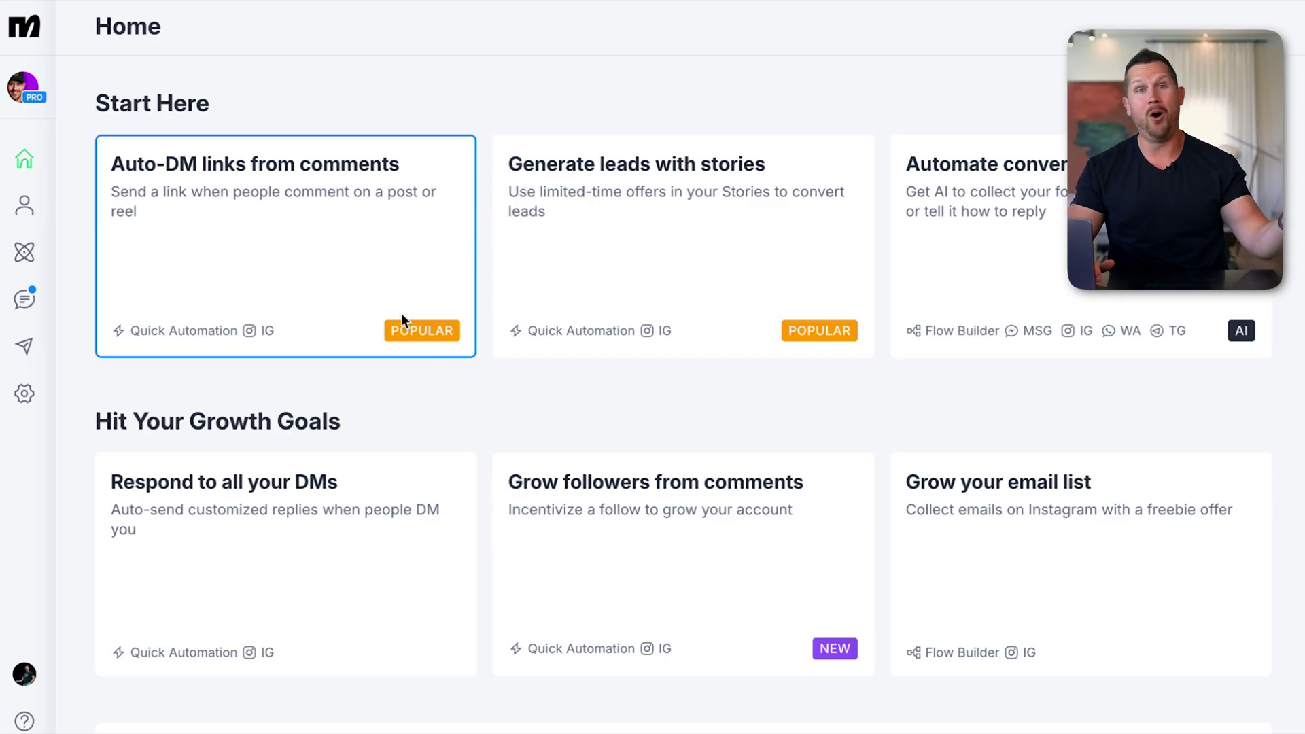
click(299, 223)
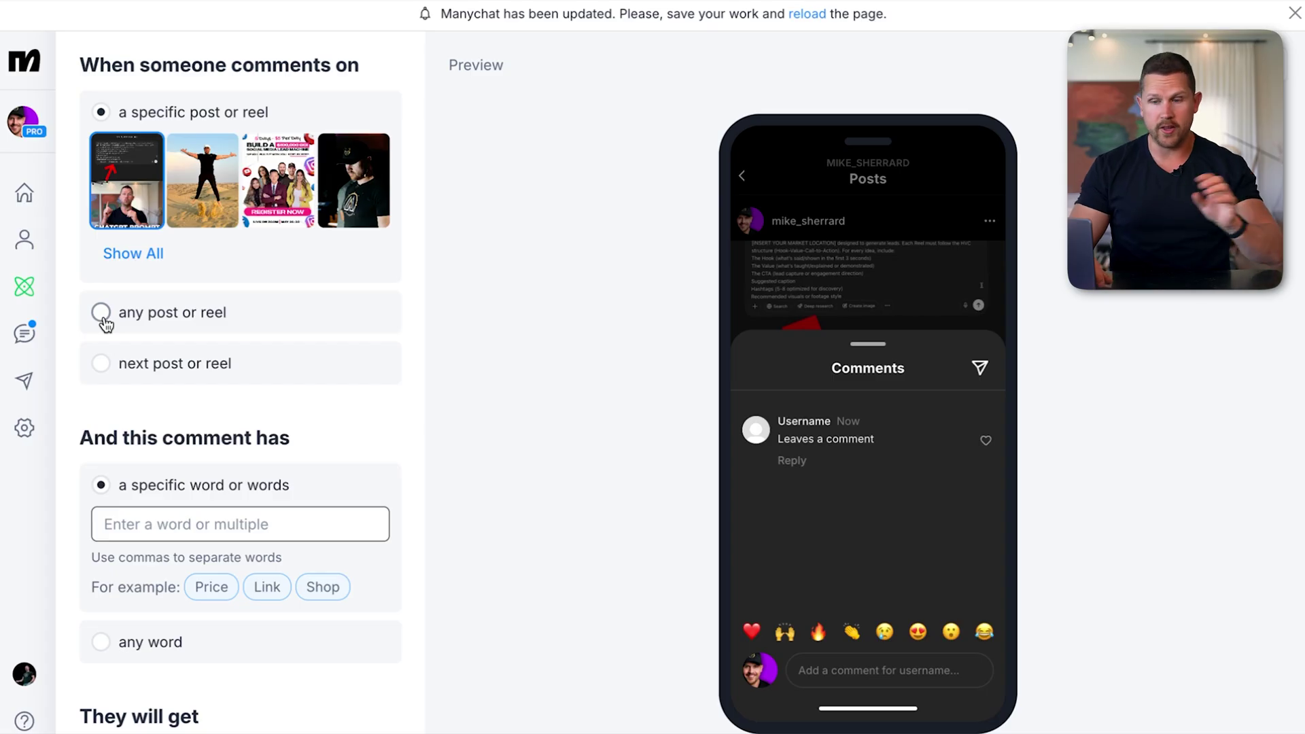
Trigger the automation on comments containing RELOCATION under any post or reel
click(102, 313)
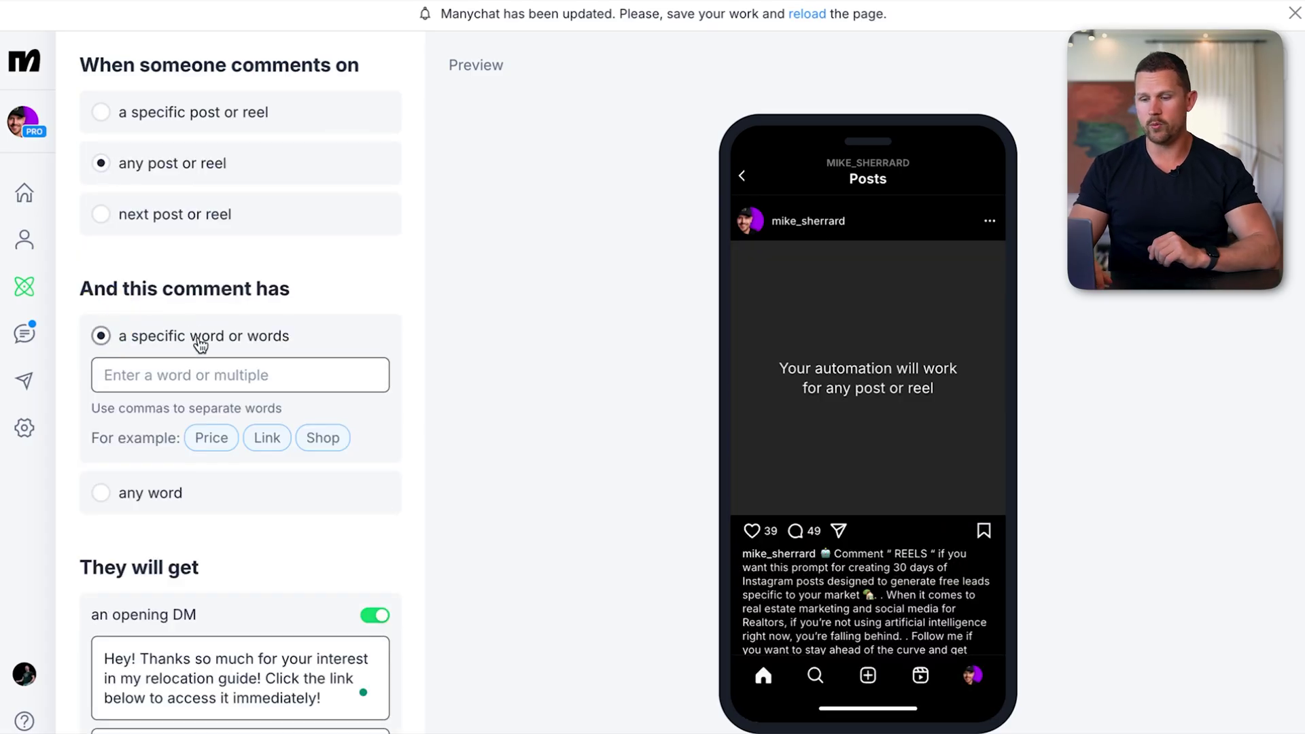
click(195, 373)
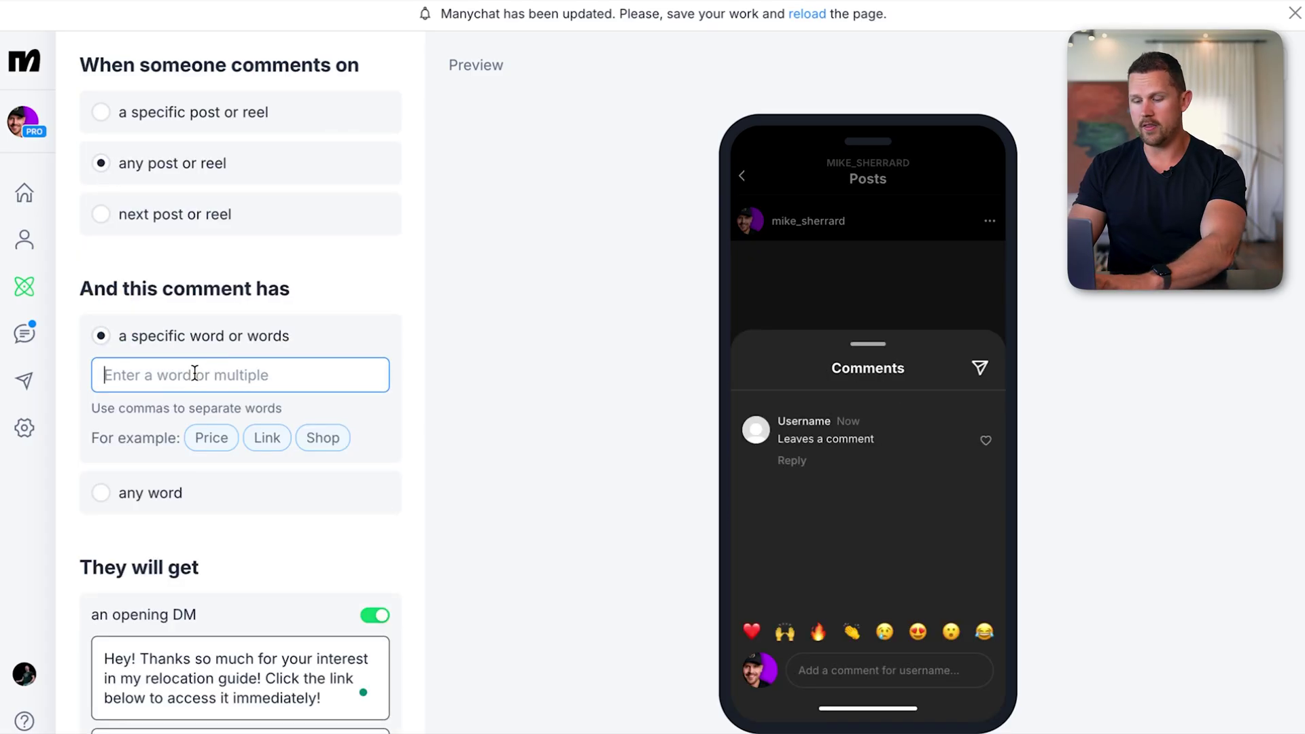
text(RELOCATION)
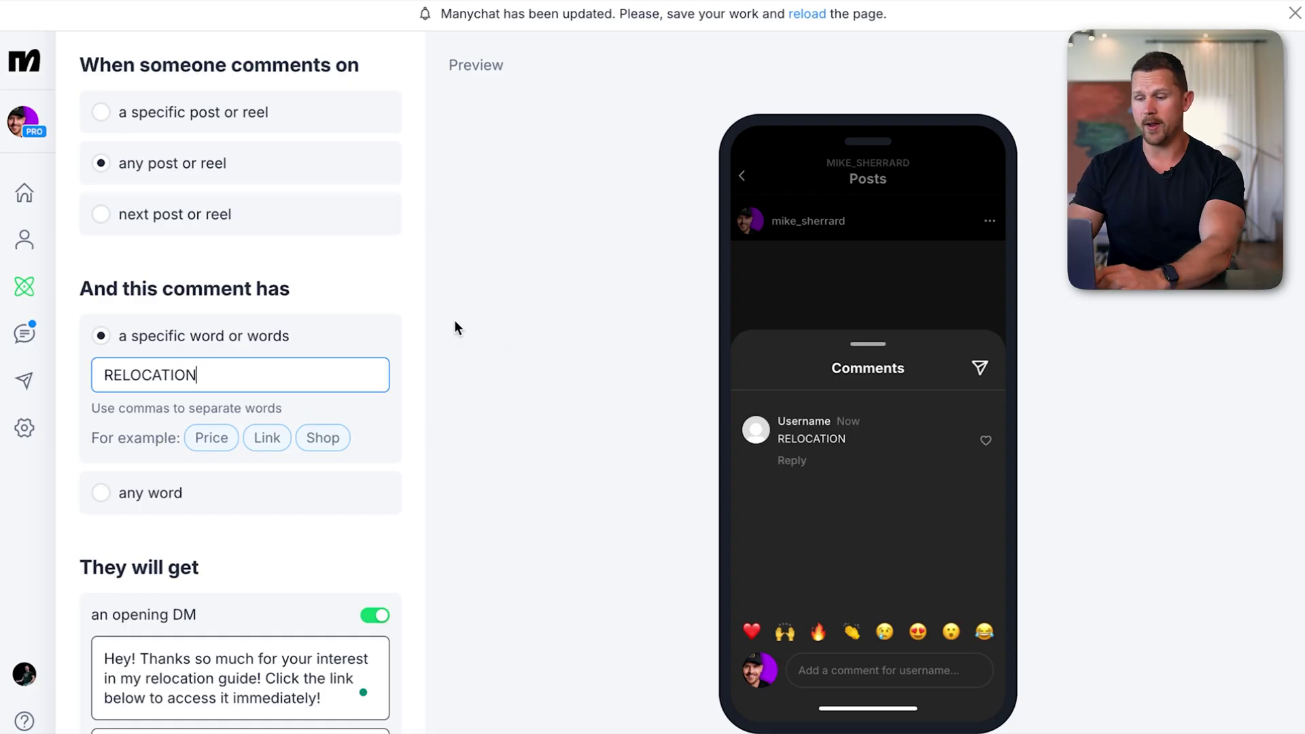
Open the Download The Guide link button and select its URL for replacement
scroll(389, 287, down, 5)
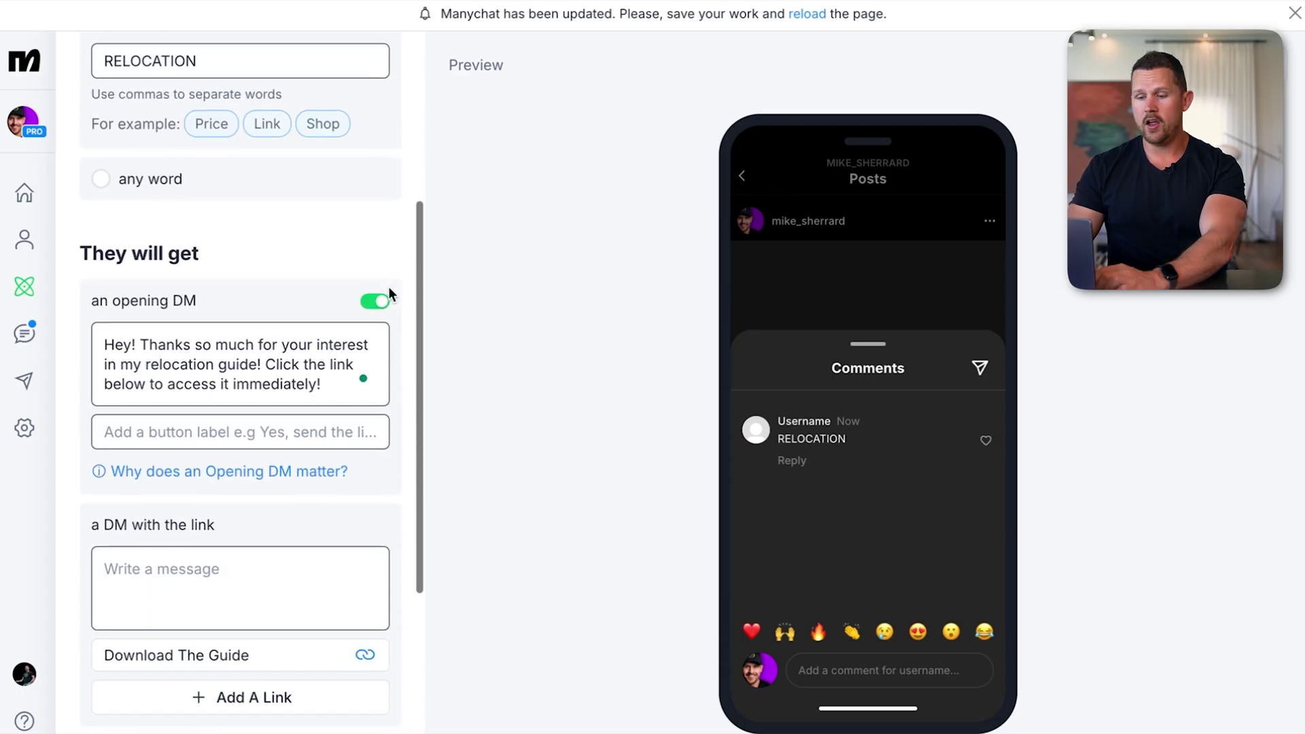
scroll(389, 286, down, 1)
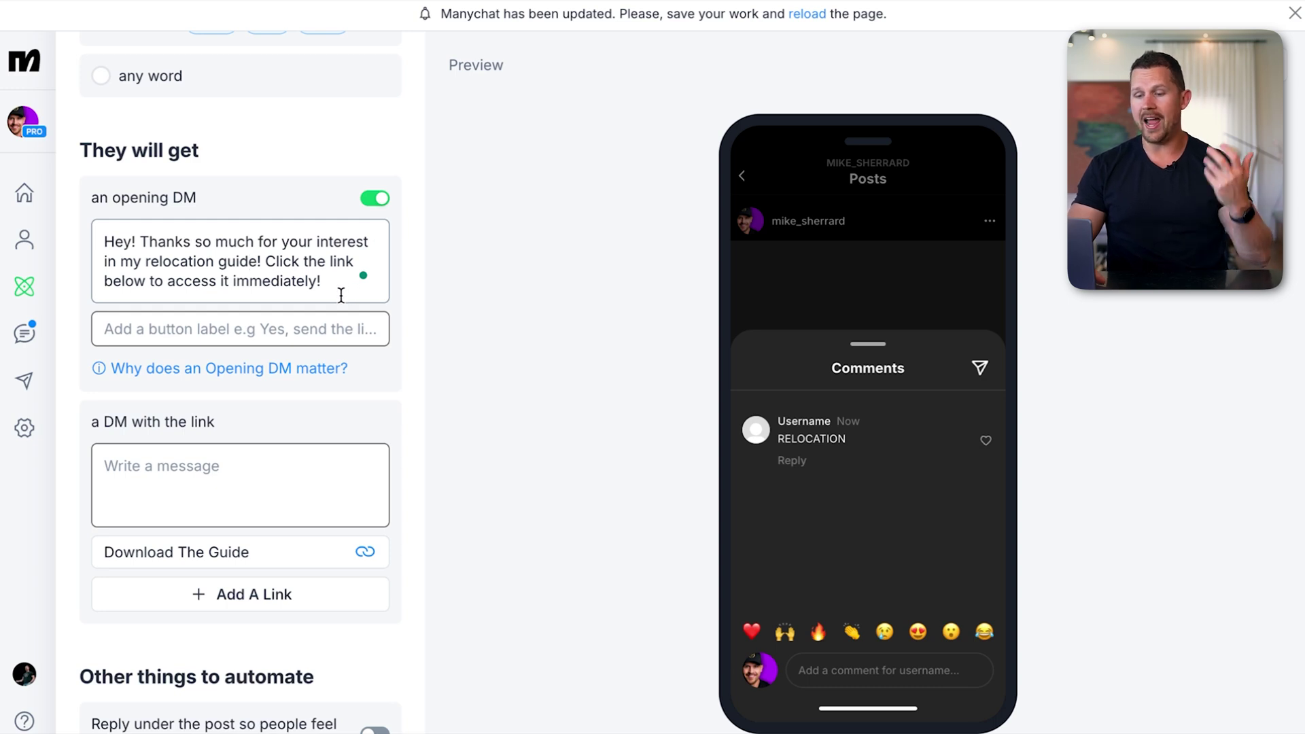
click(219, 471)
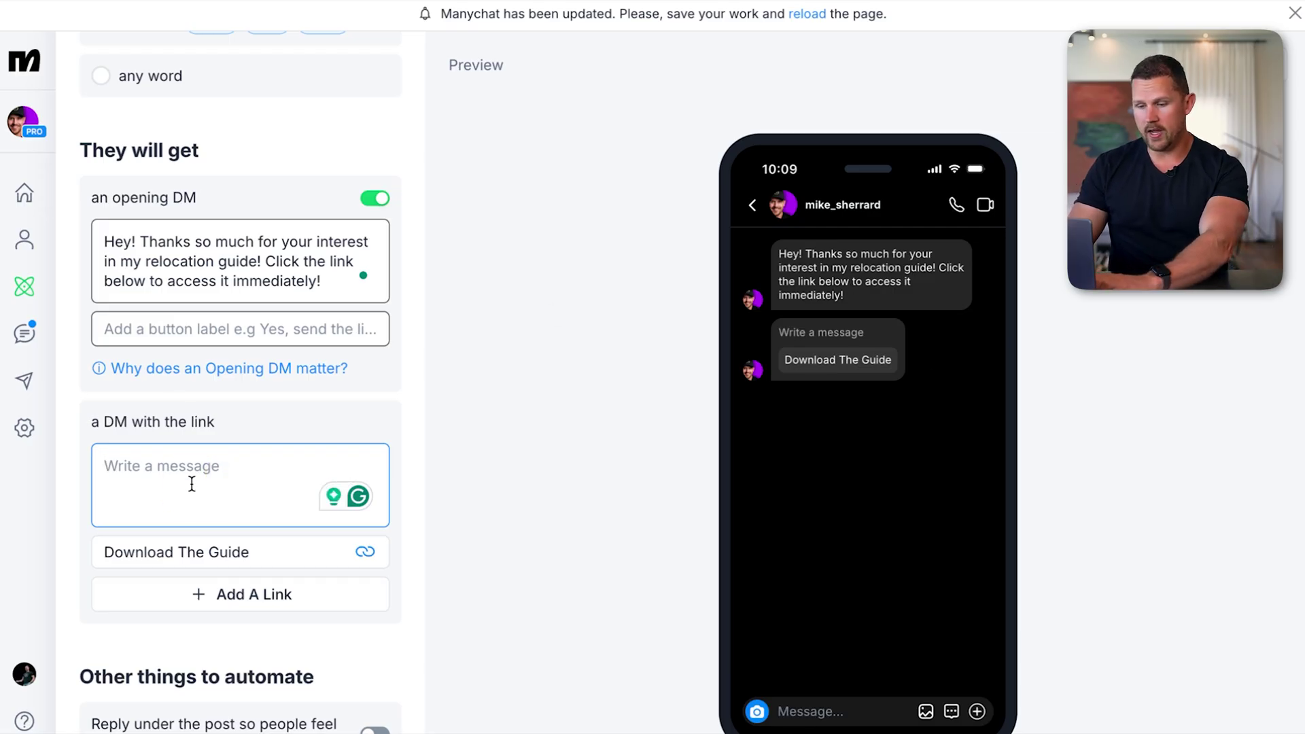
click(217, 552)
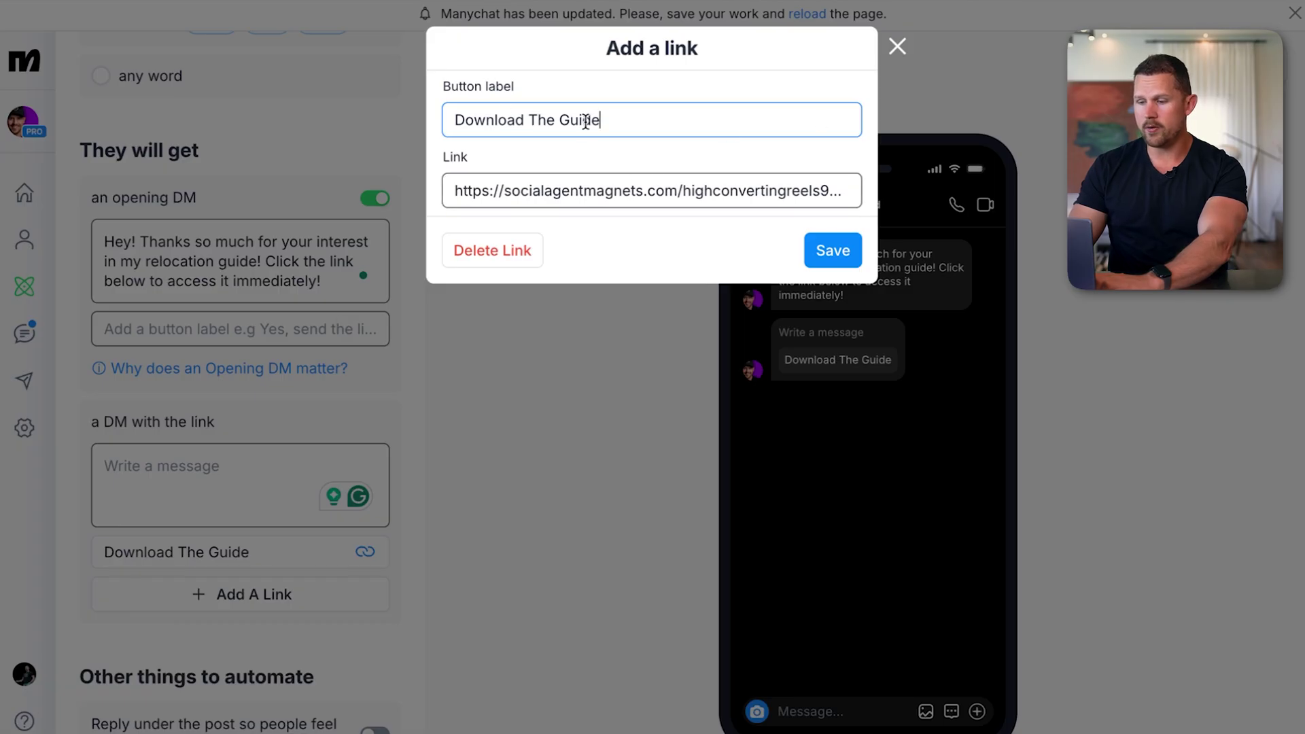
triple_click(575, 191)
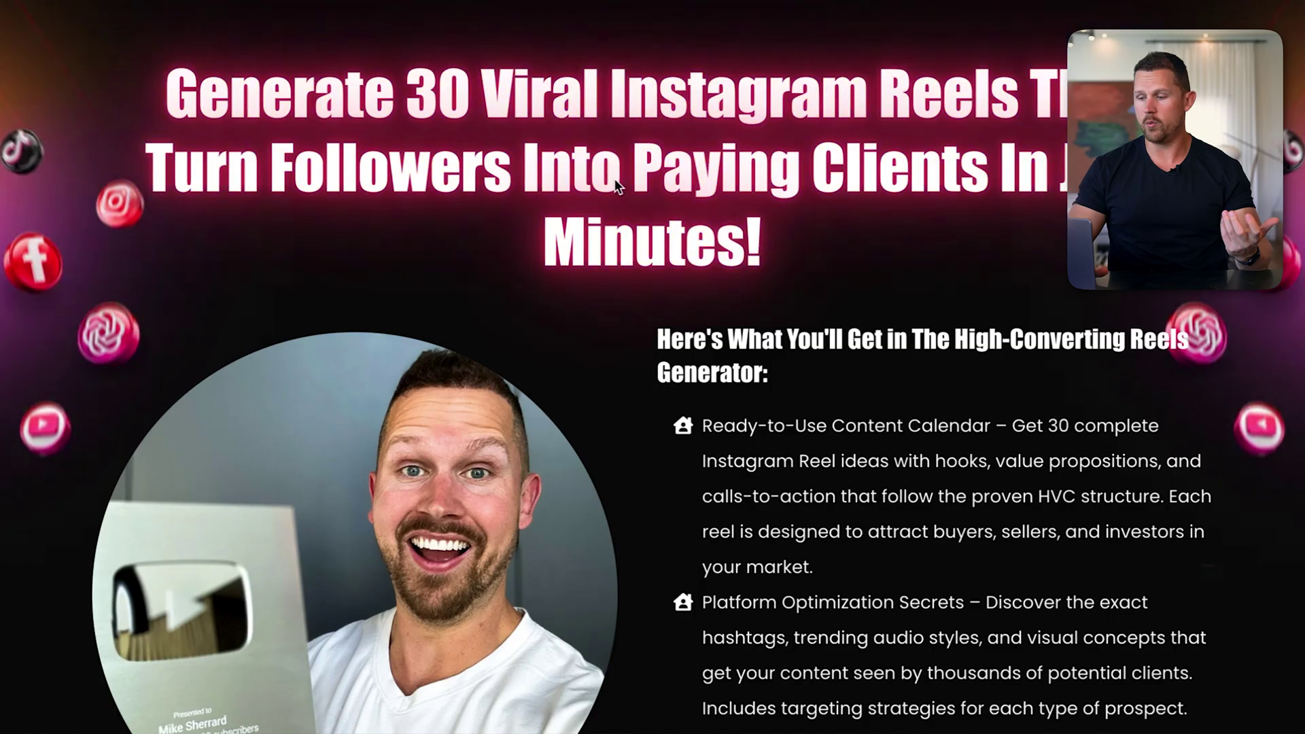
Confirm the landing page's CLICK TO DOWNLOAD opens the Reels Generator sign-up form, then close it
scroll(806, 284, down, 7)
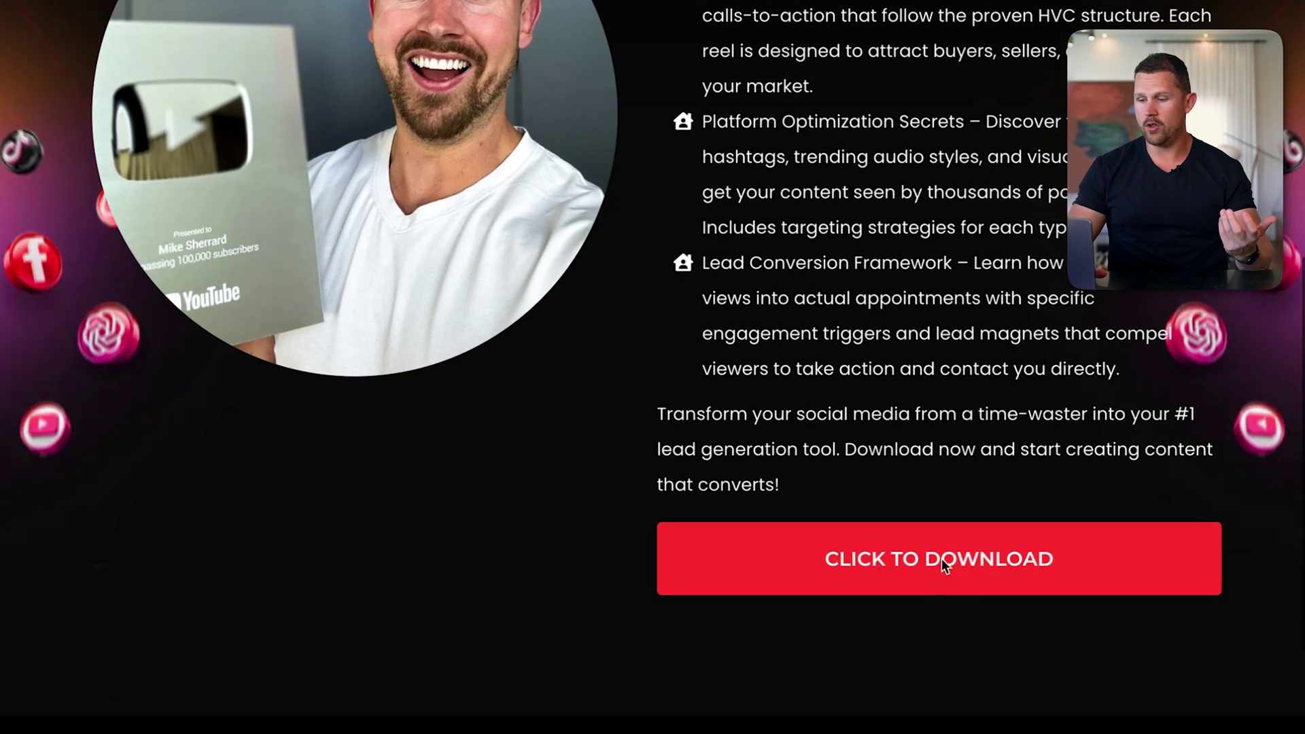
click(943, 561)
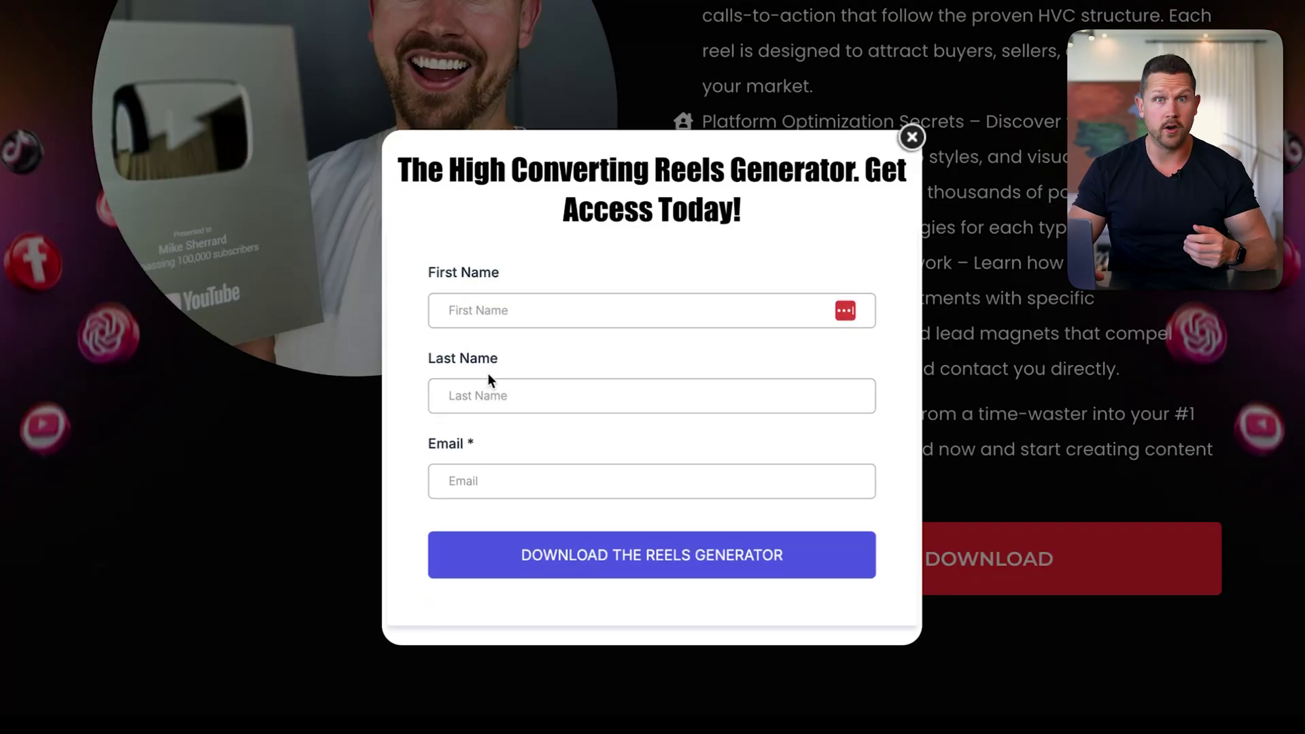
click(912, 138)
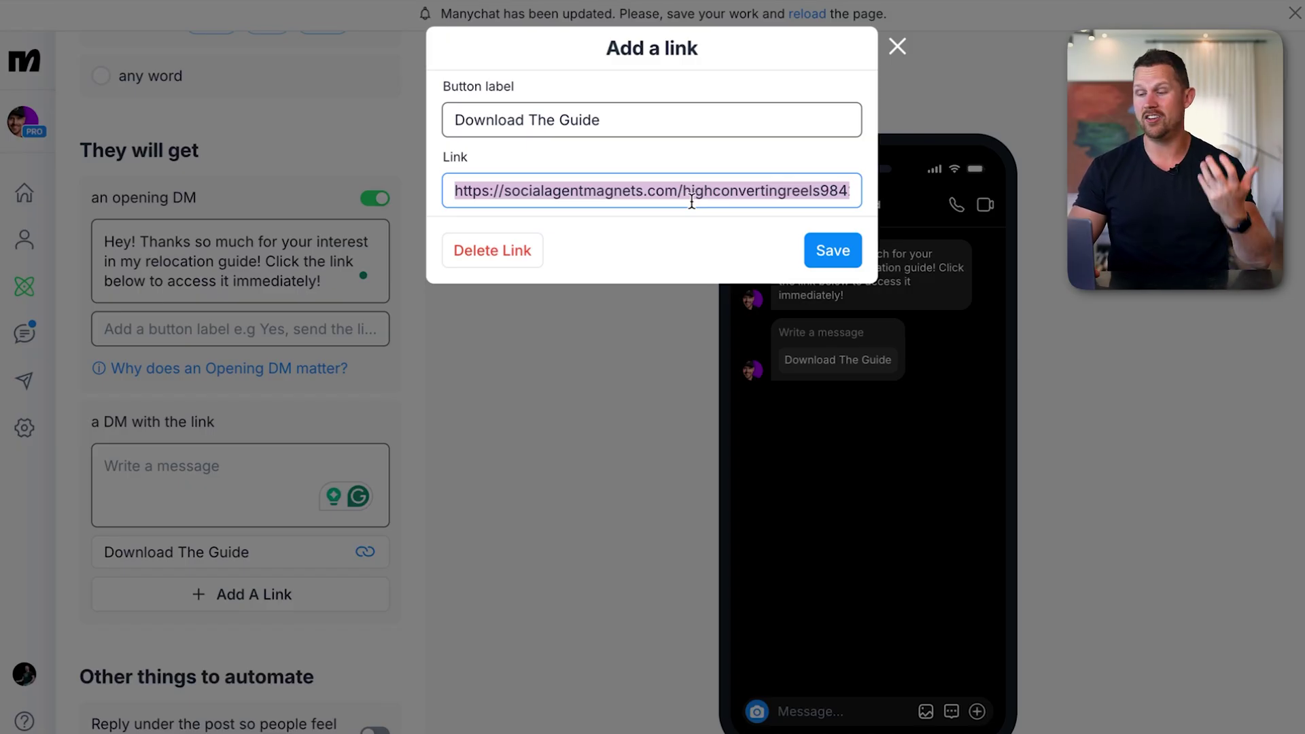
Save the Download The Guide link and write 'Click below to access it now!' as the link DM
click(630, 116)
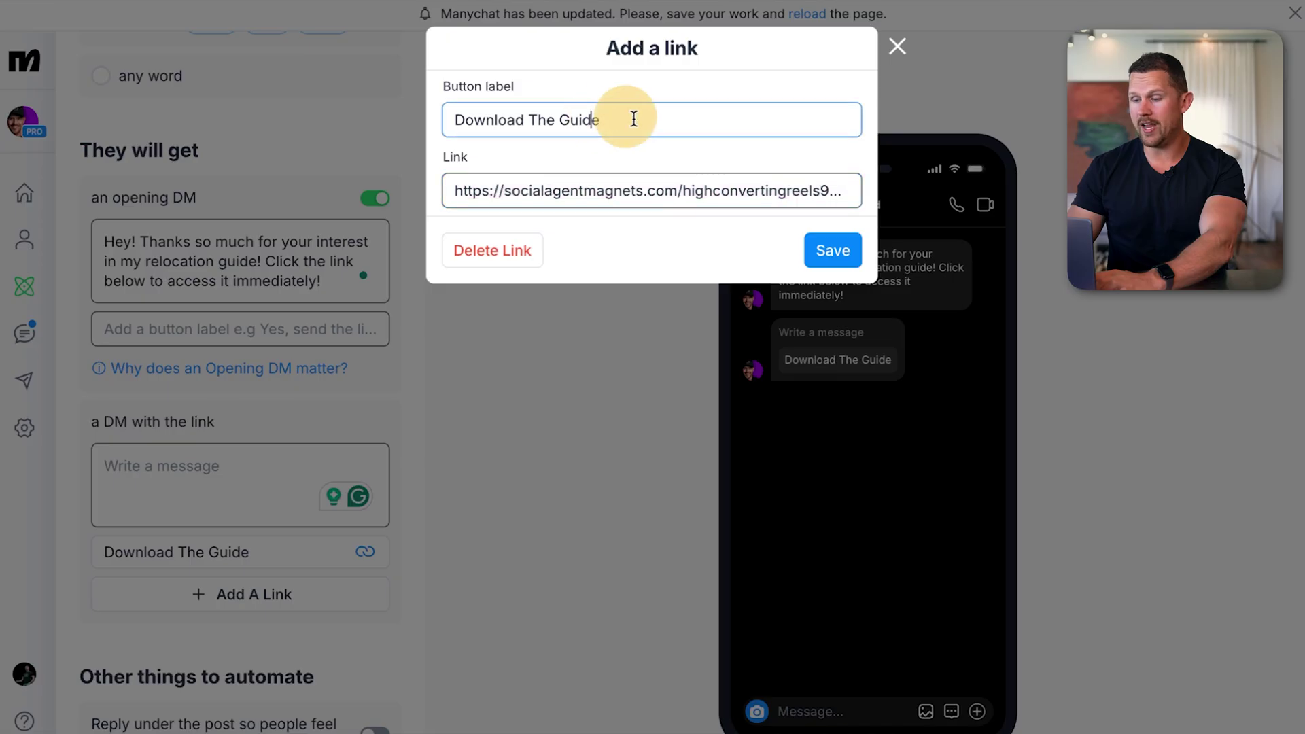
click(830, 251)
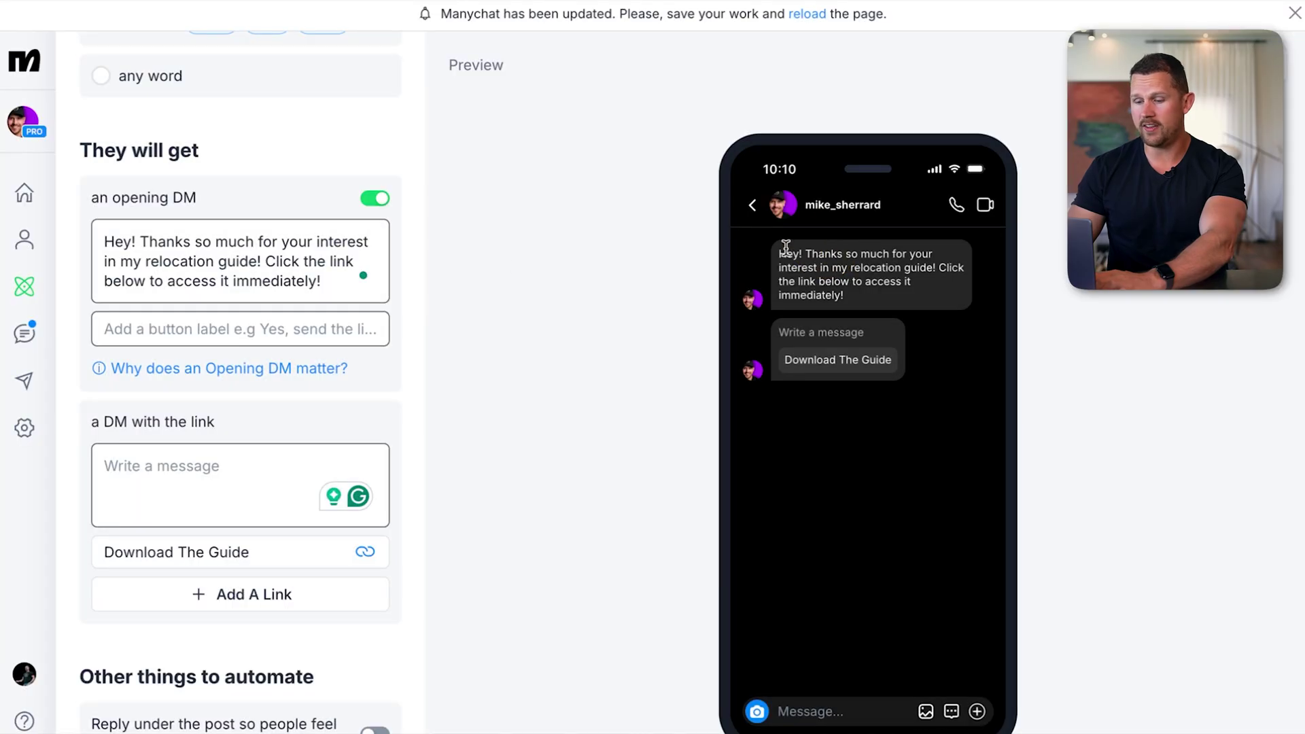
click(212, 498)
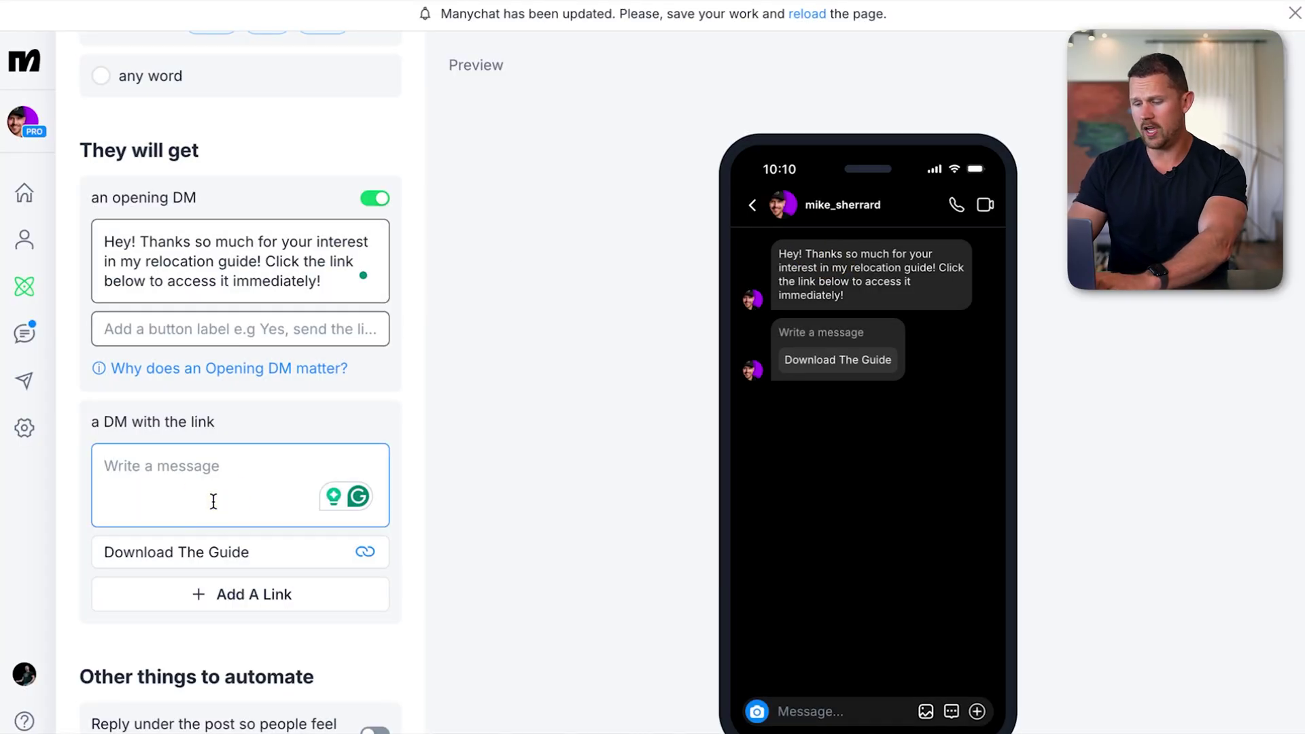
text(Cli)
text(c)
key(BackSpace)
text(ick below to access it now!)
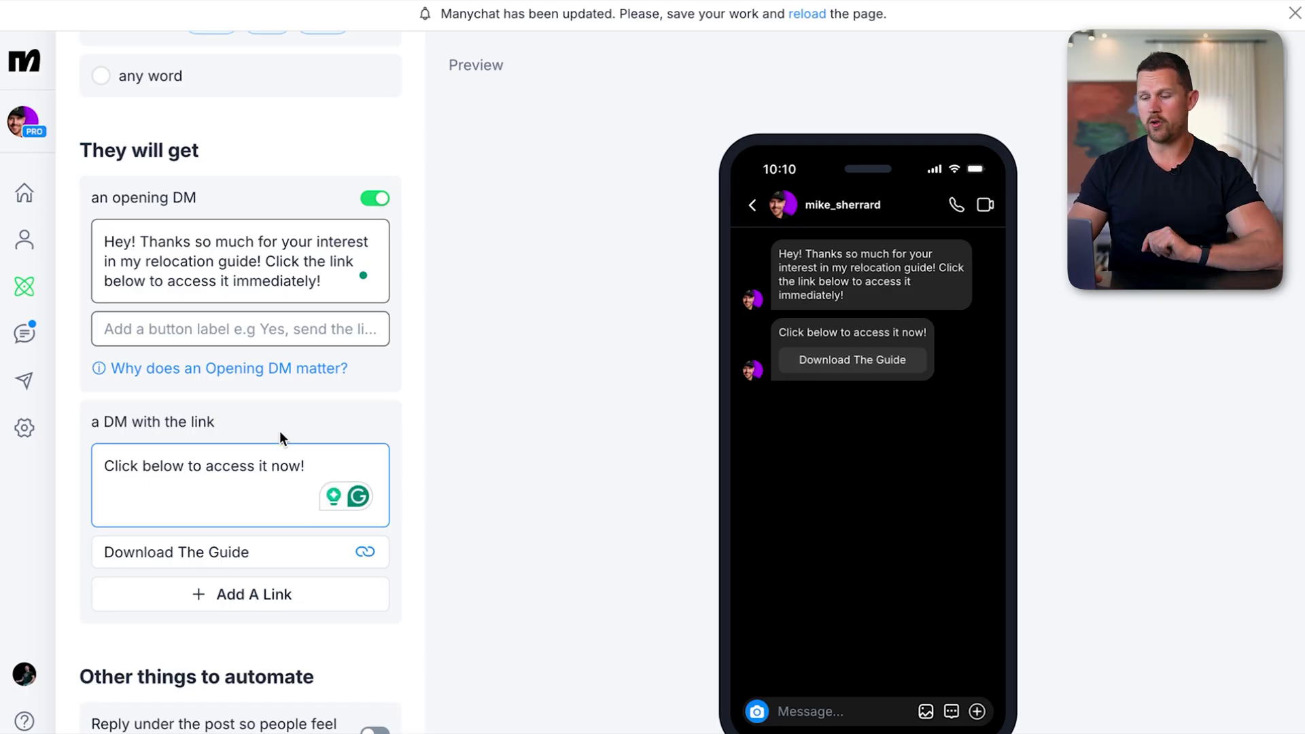
scroll(348, 423, down, 3)
scroll(348, 425, down, 1)
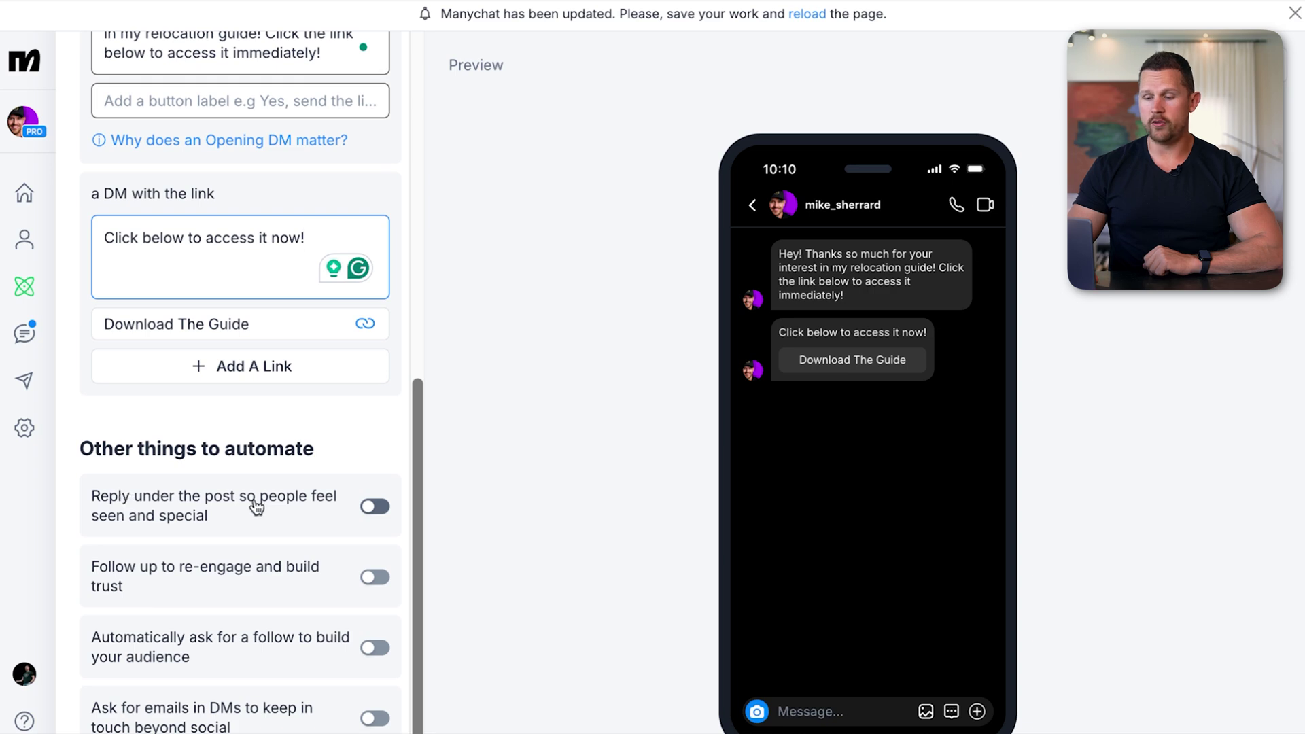
Enable 'Reply under the post' and the follow-up DM asking about their Austin moving timeline
click(374, 506)
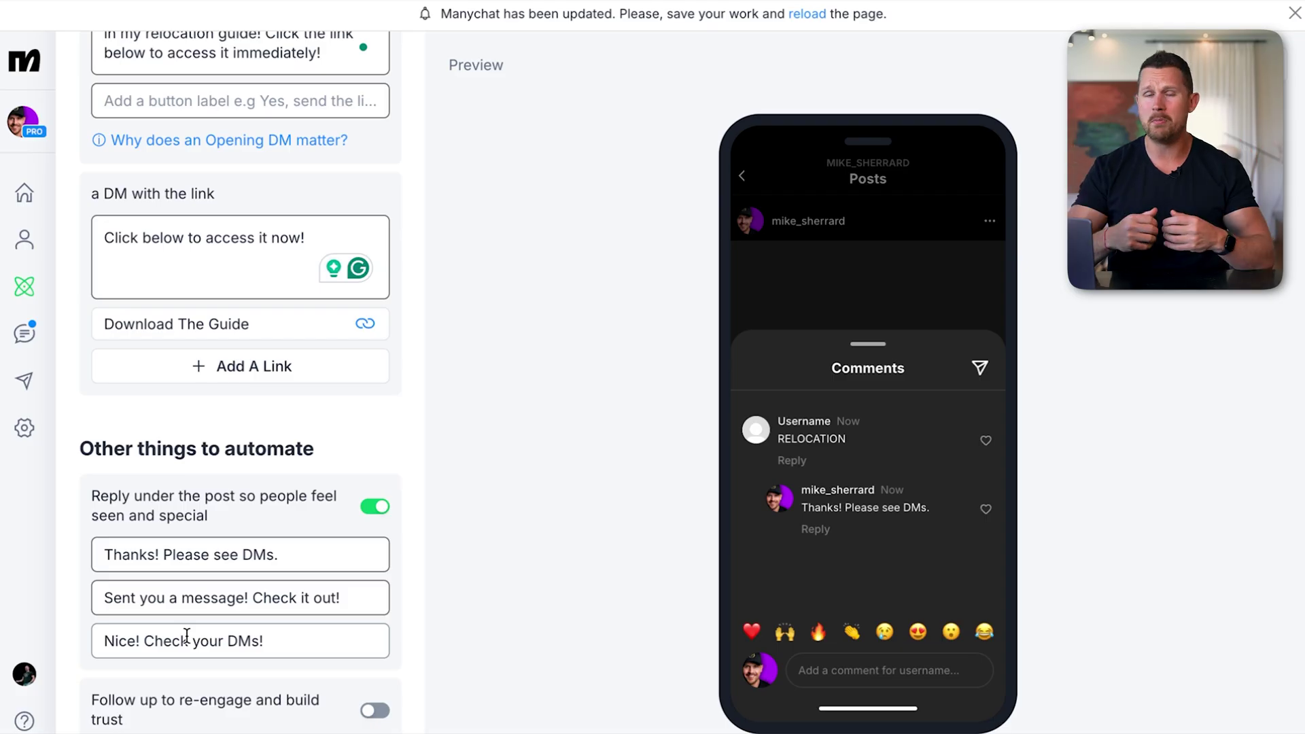
scroll(187, 634, down, 2)
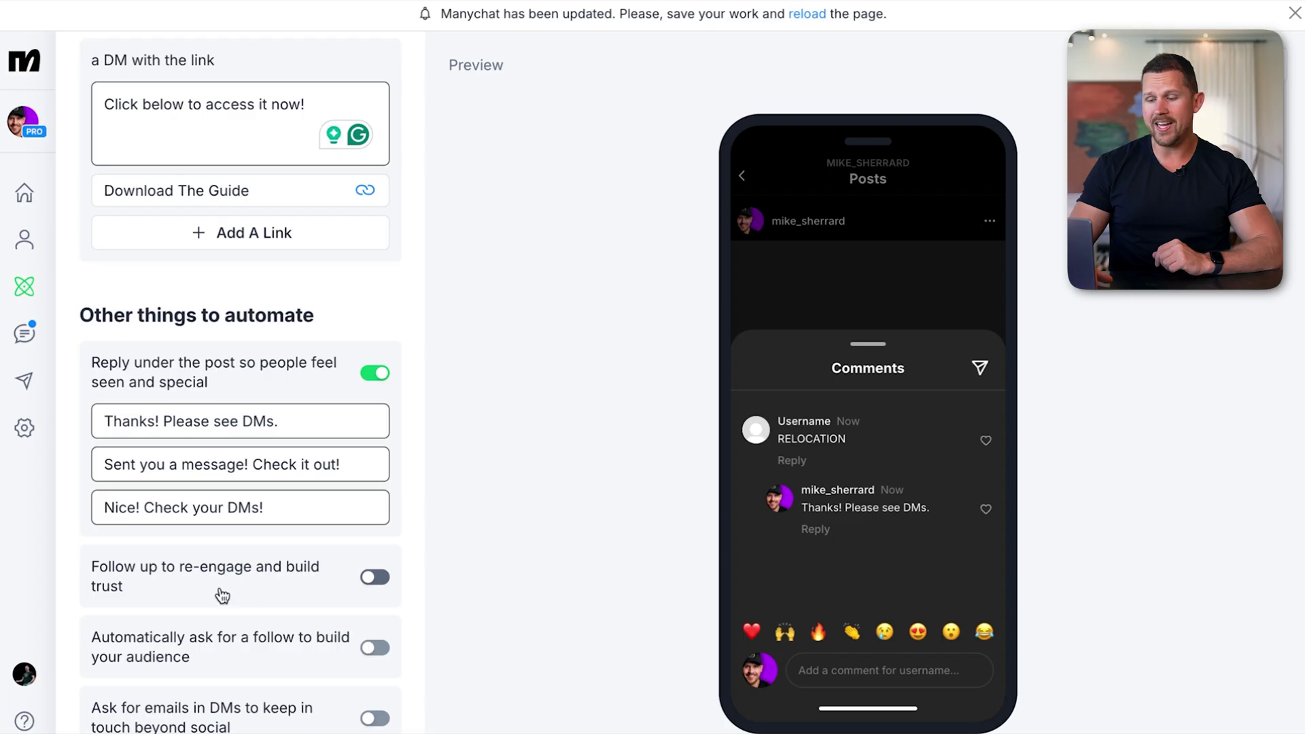
click(374, 577)
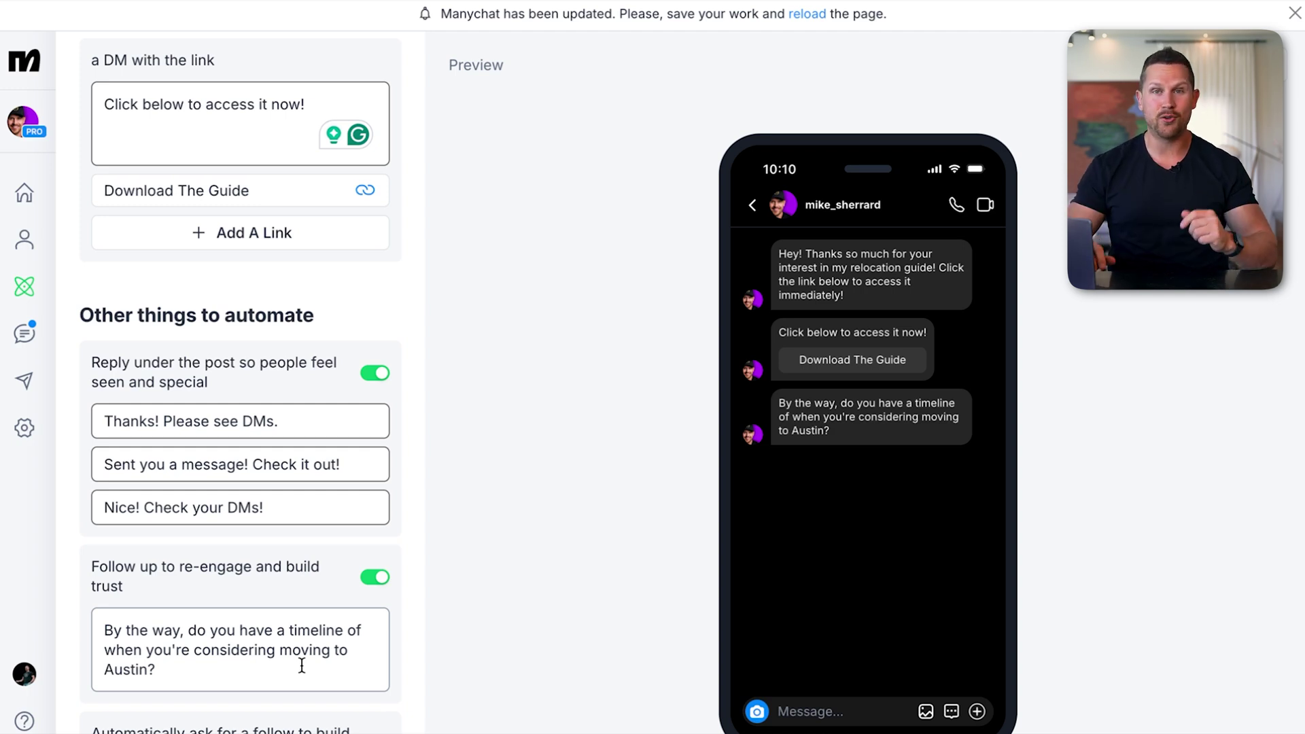
scroll(301, 666, down, 4)
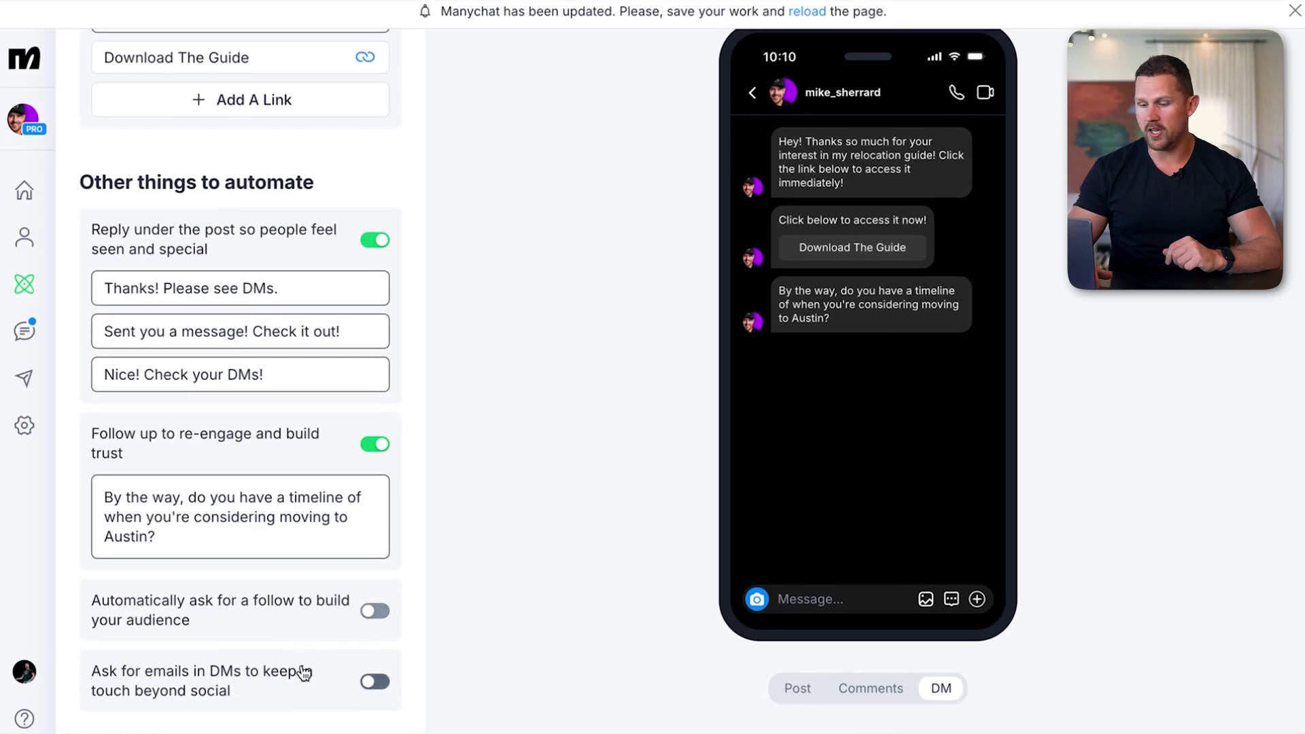
scroll(352, 469, up, 15)
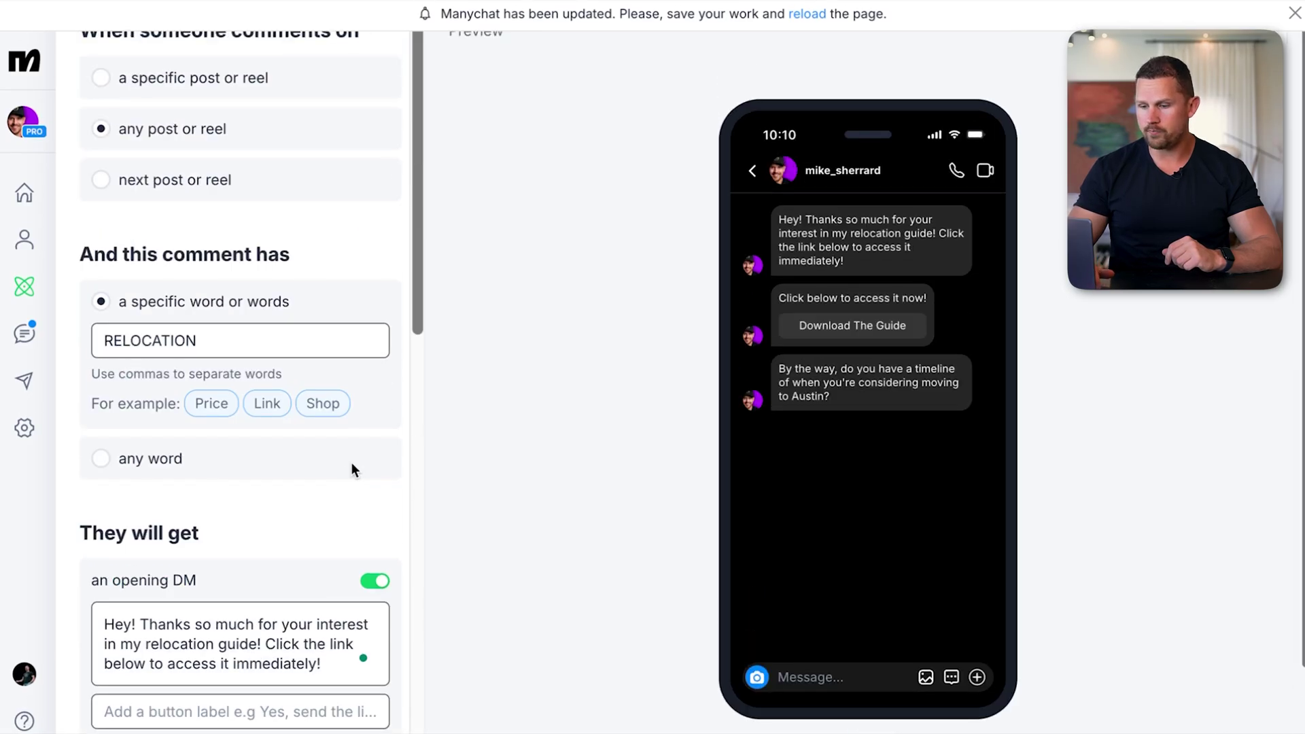
scroll(291, 297, down, 10)
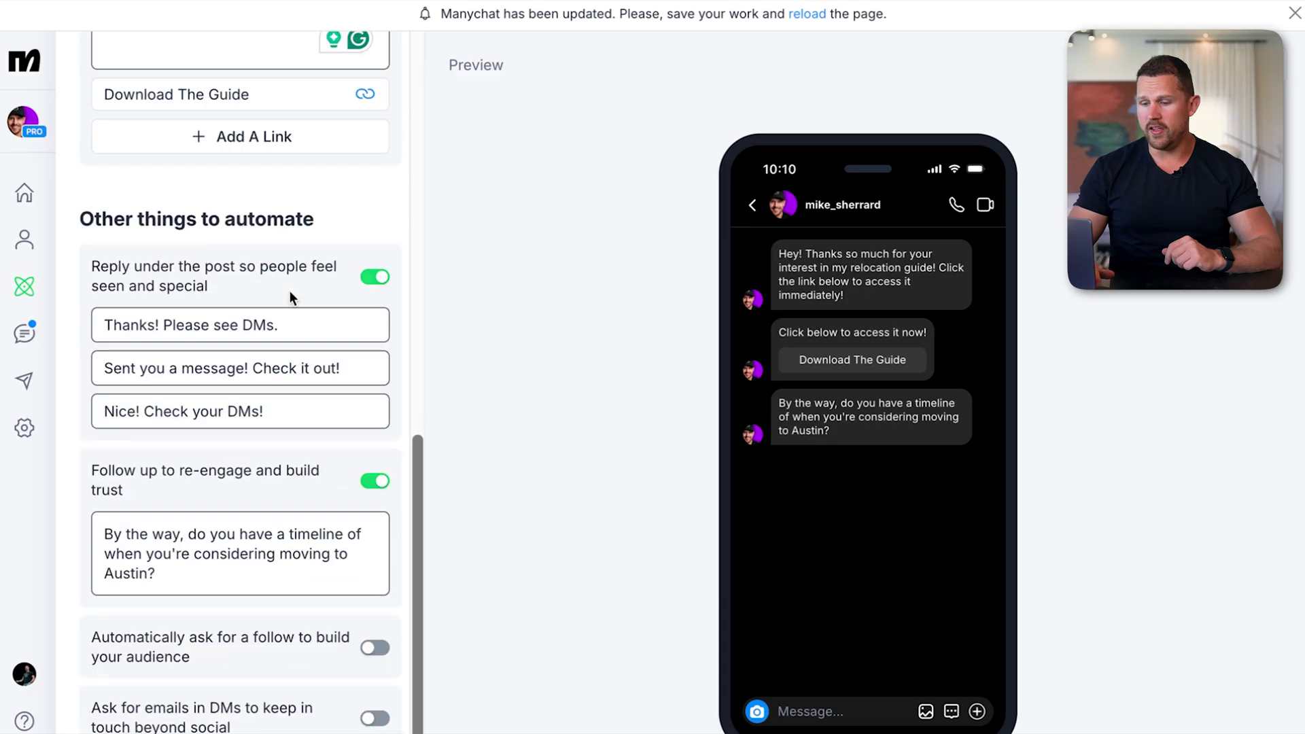
scroll(272, 365, down, 1)
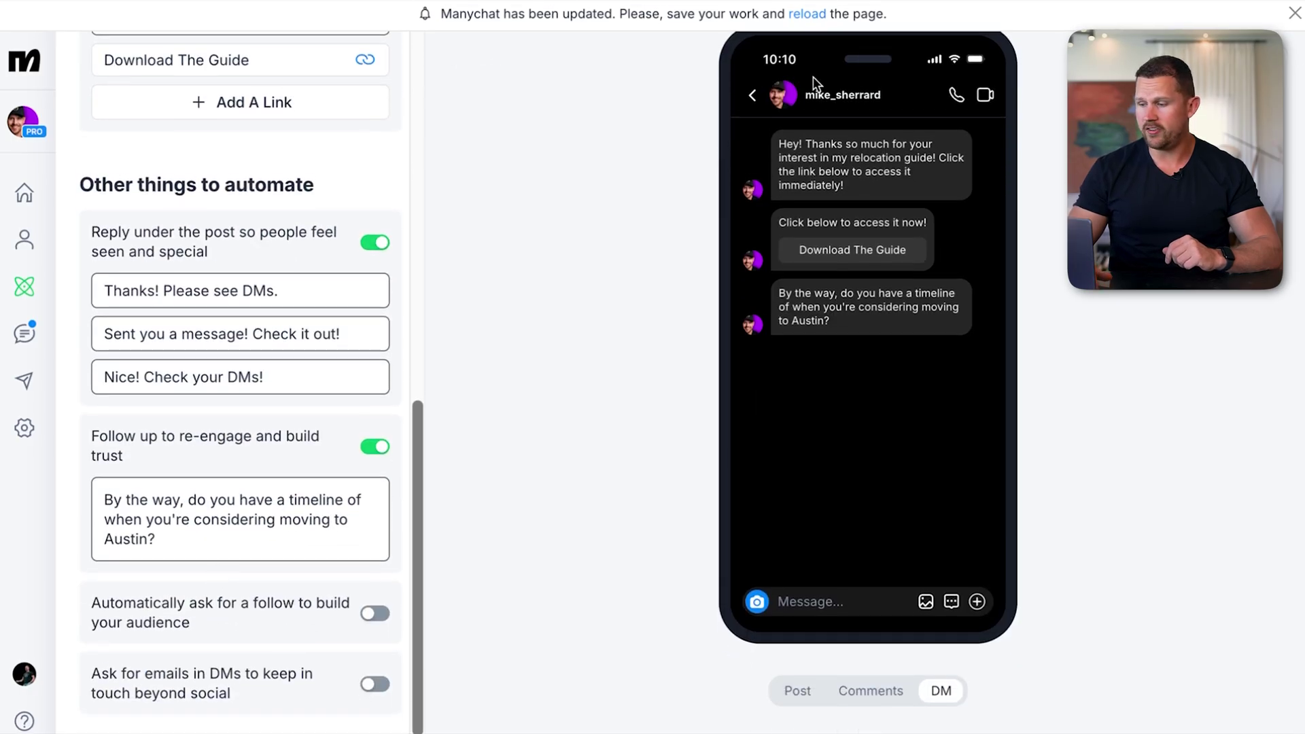
scroll(813, 76, up, 1)
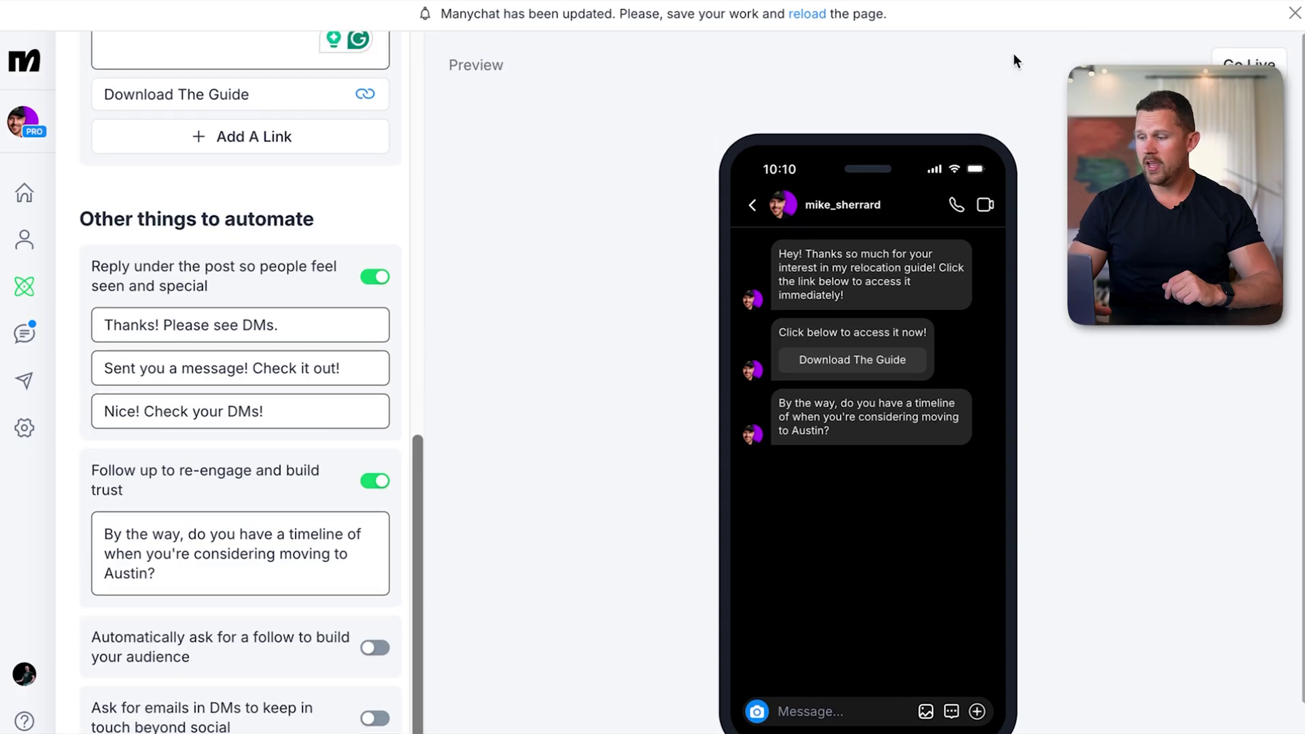
Label the opening DM's required button 'Let me know if you want guide!'
click(1245, 73)
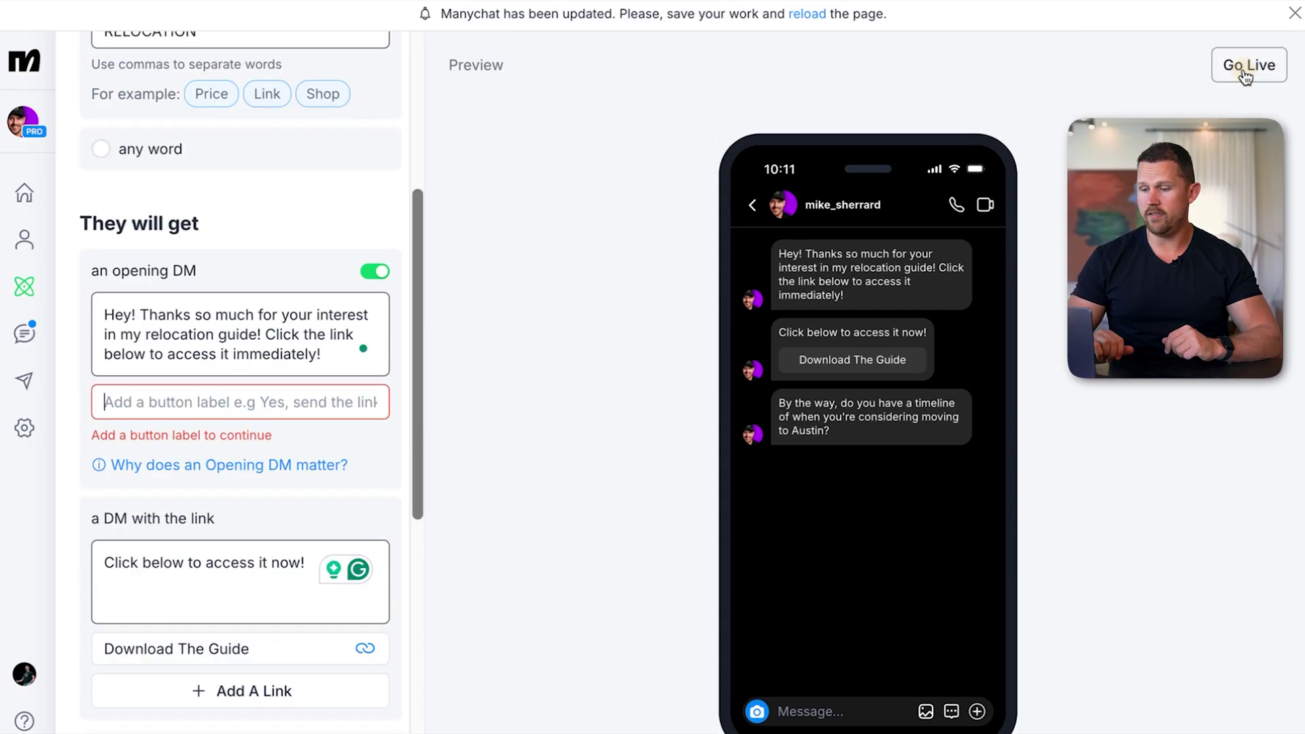
click(200, 404)
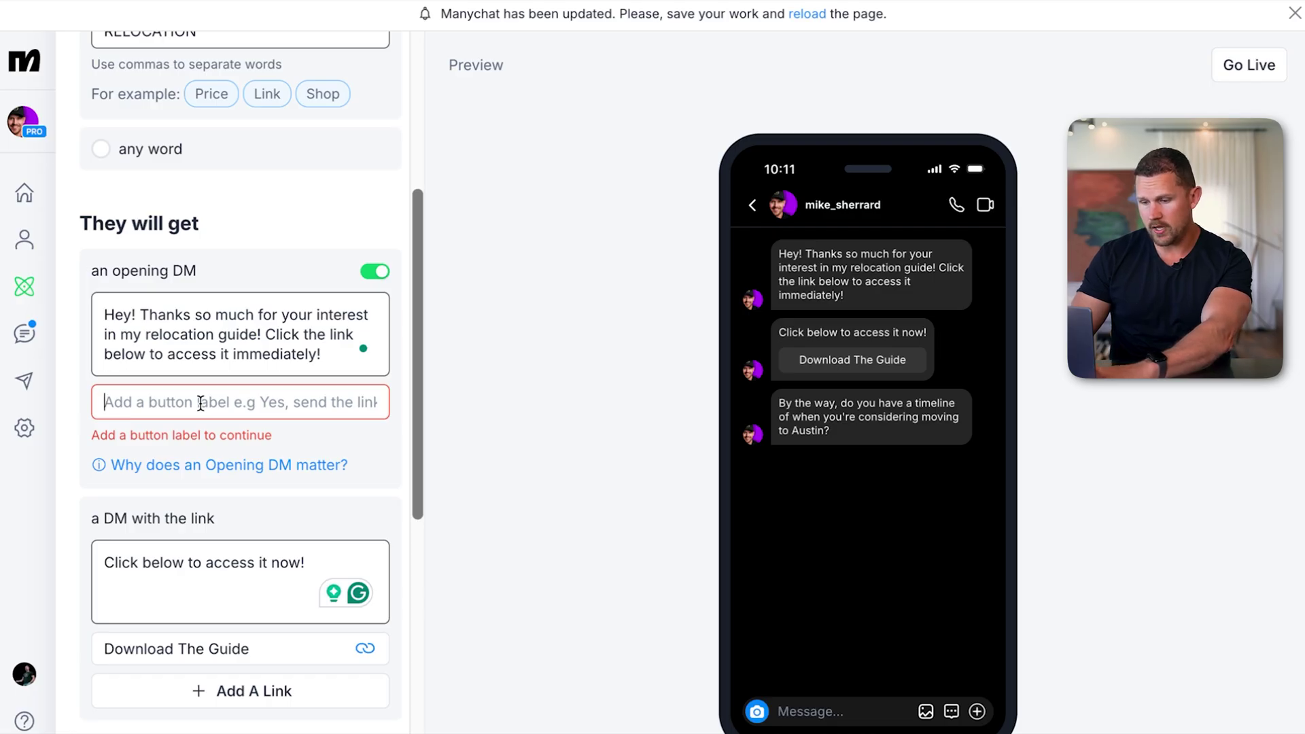
text(Let me know if )
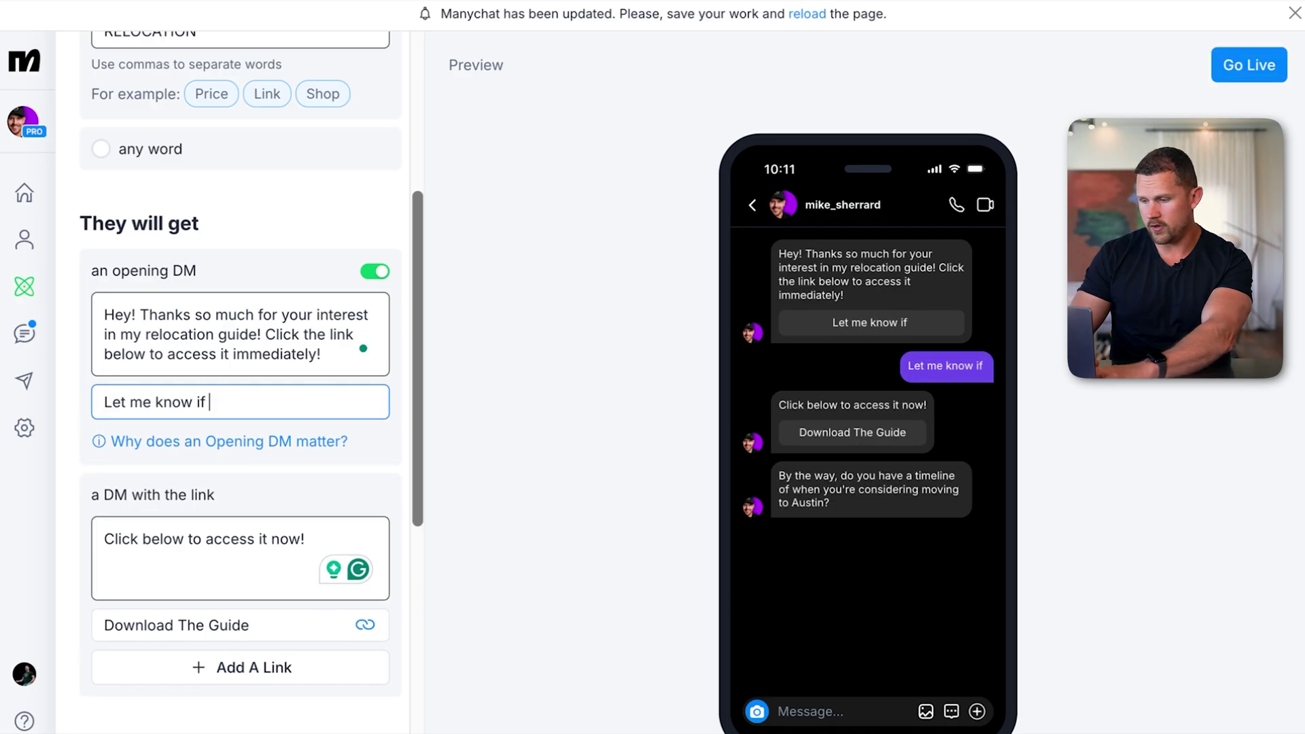
text(you want the link)
key(BackSpace)
key(BackSpace)
key(BackSpace)
key(BackSpace)
key(BackSpace)
key(BackSpace)
key(BackSpace)
key(BackSpace)
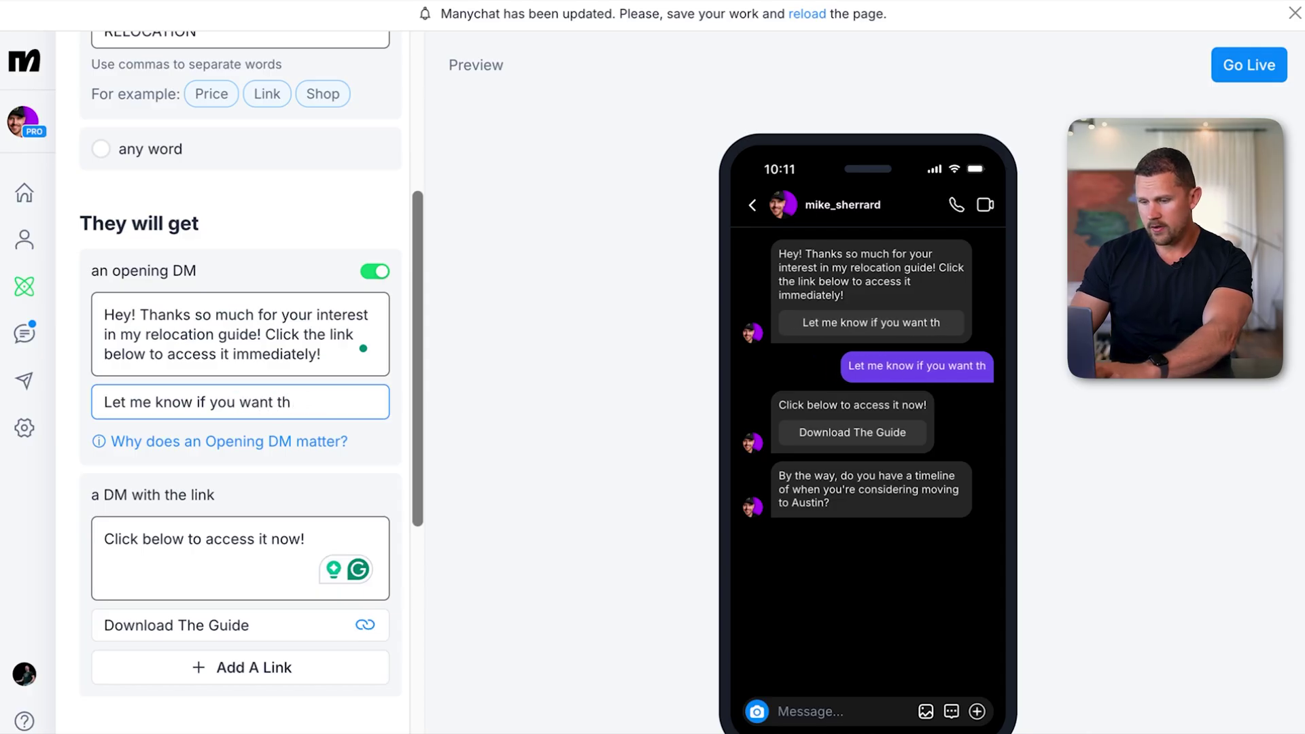
text(guide!@)
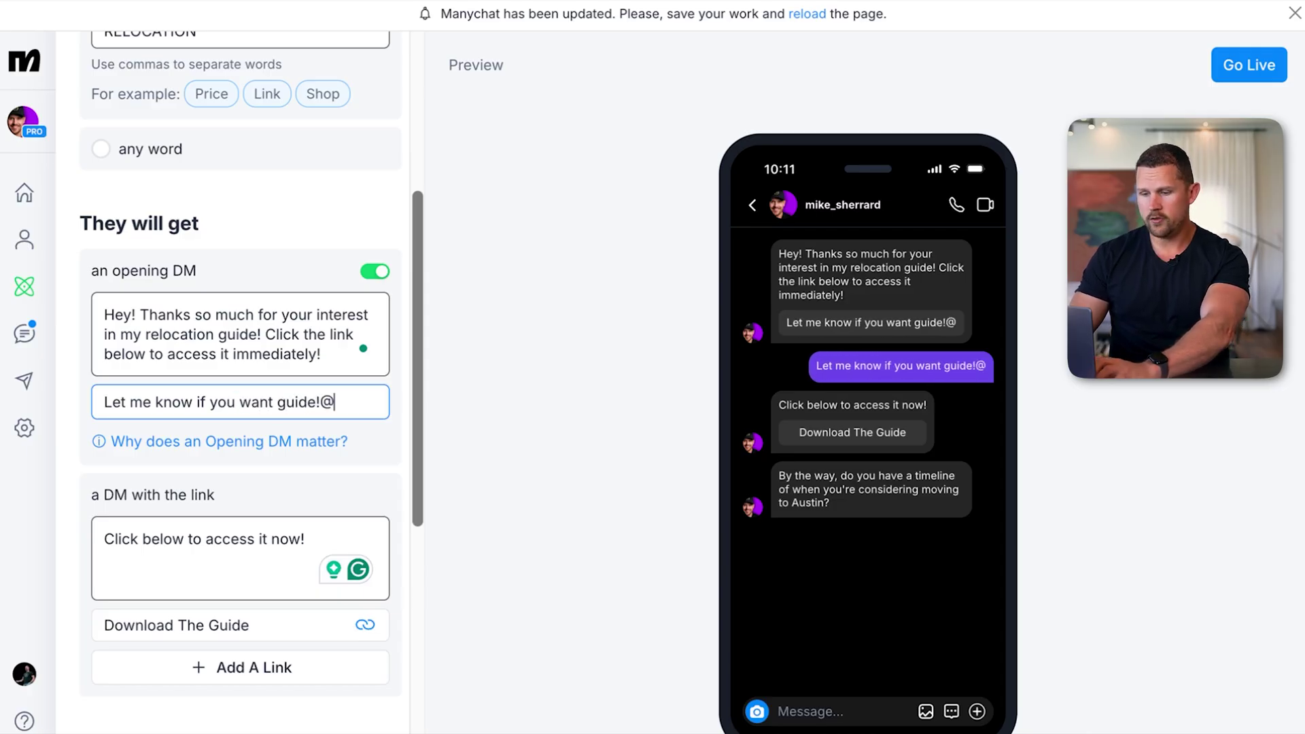
click(383, 454)
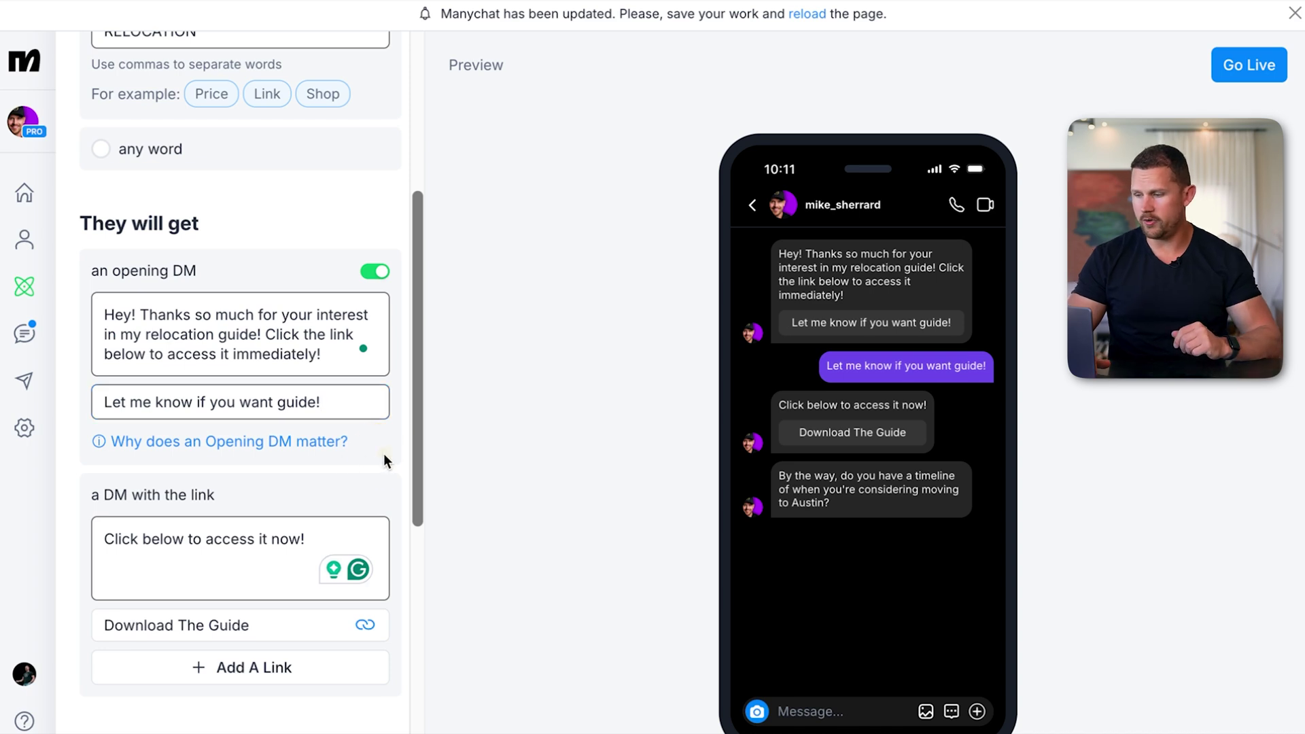
Review the opening-DM explanation, then publish the automation and check its Insights page
scroll(533, 372, down, 1)
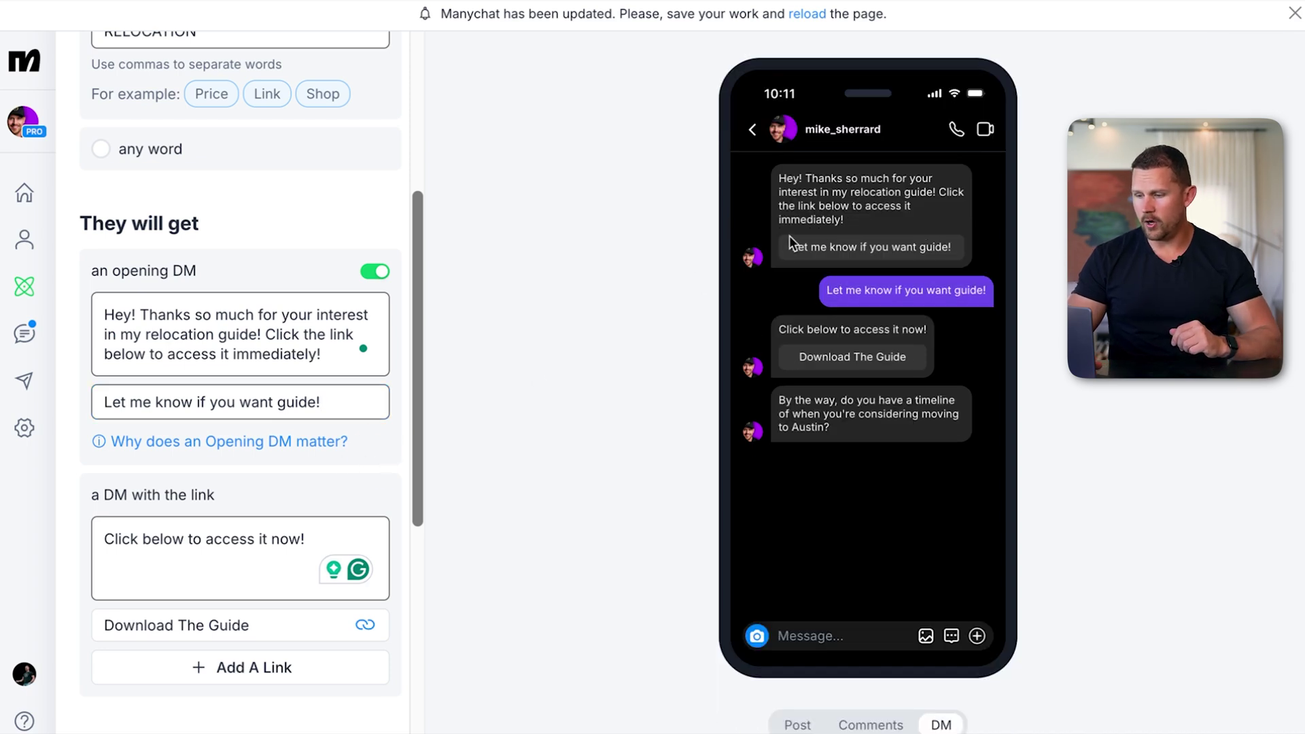
click(226, 442)
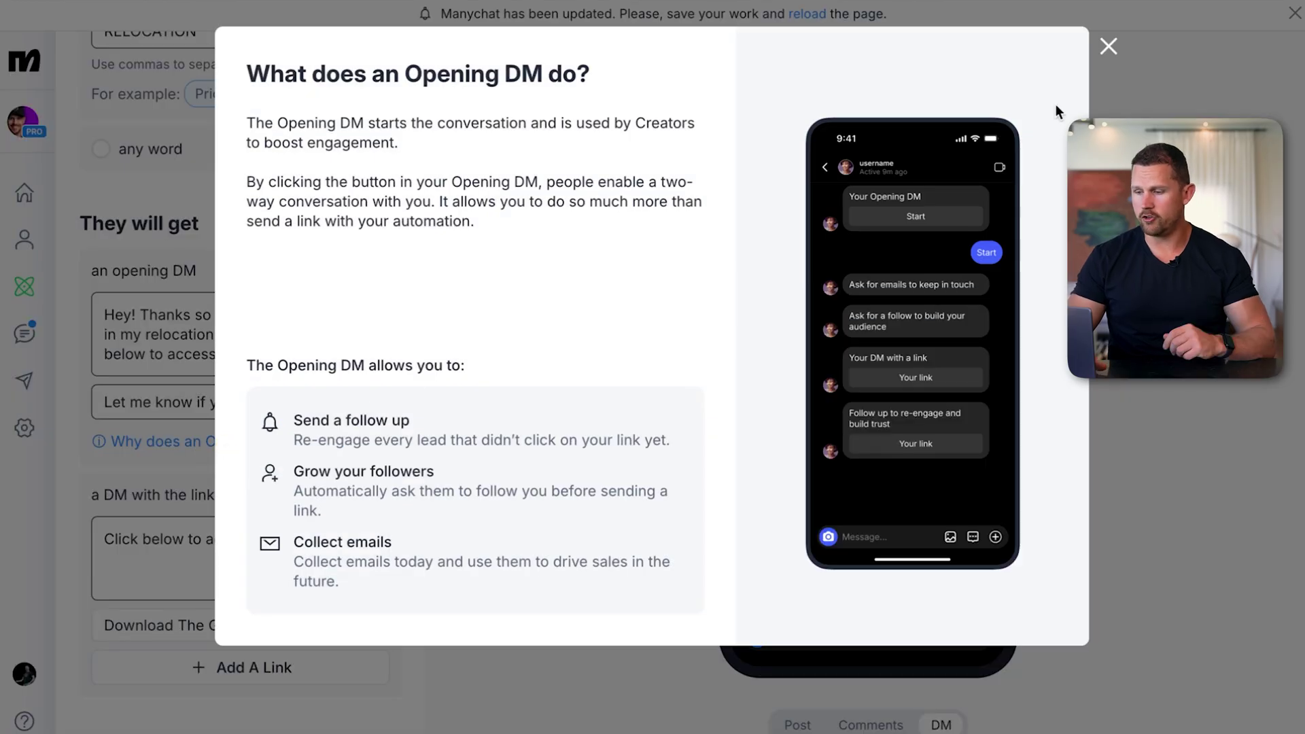
click(1105, 49)
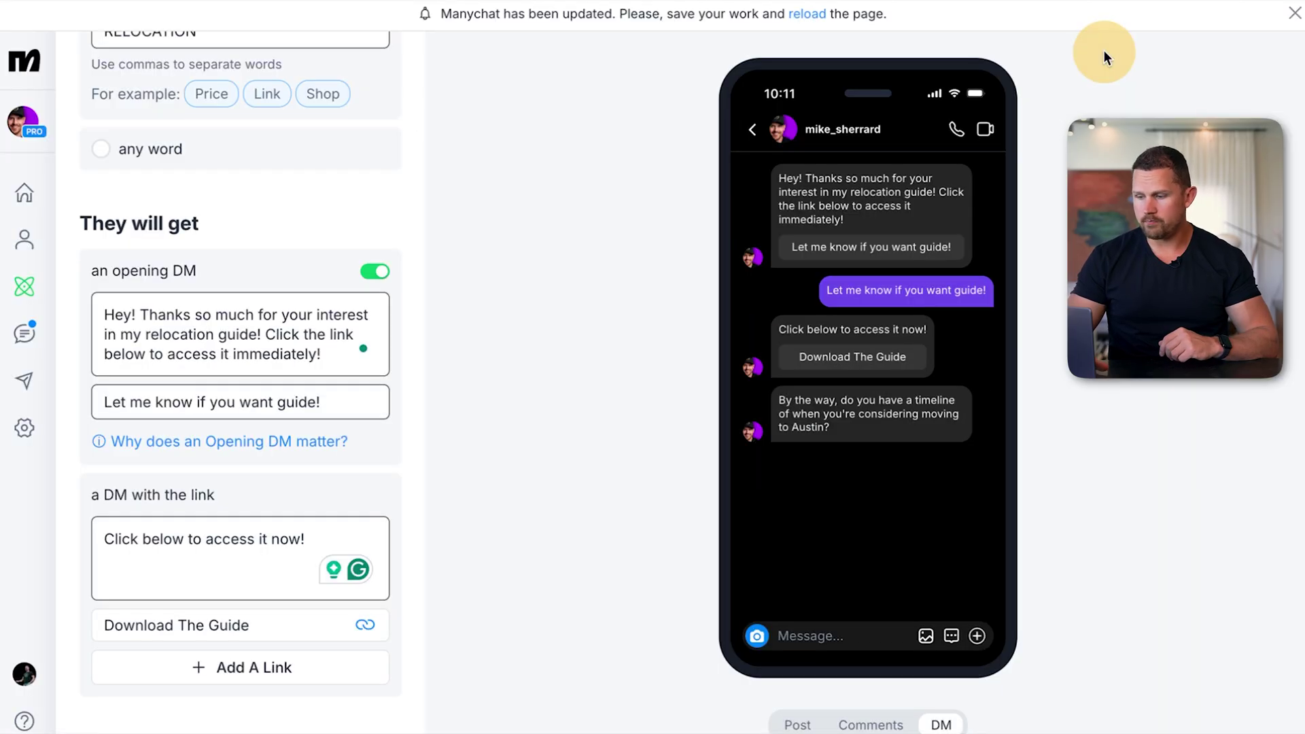
click(1245, 66)
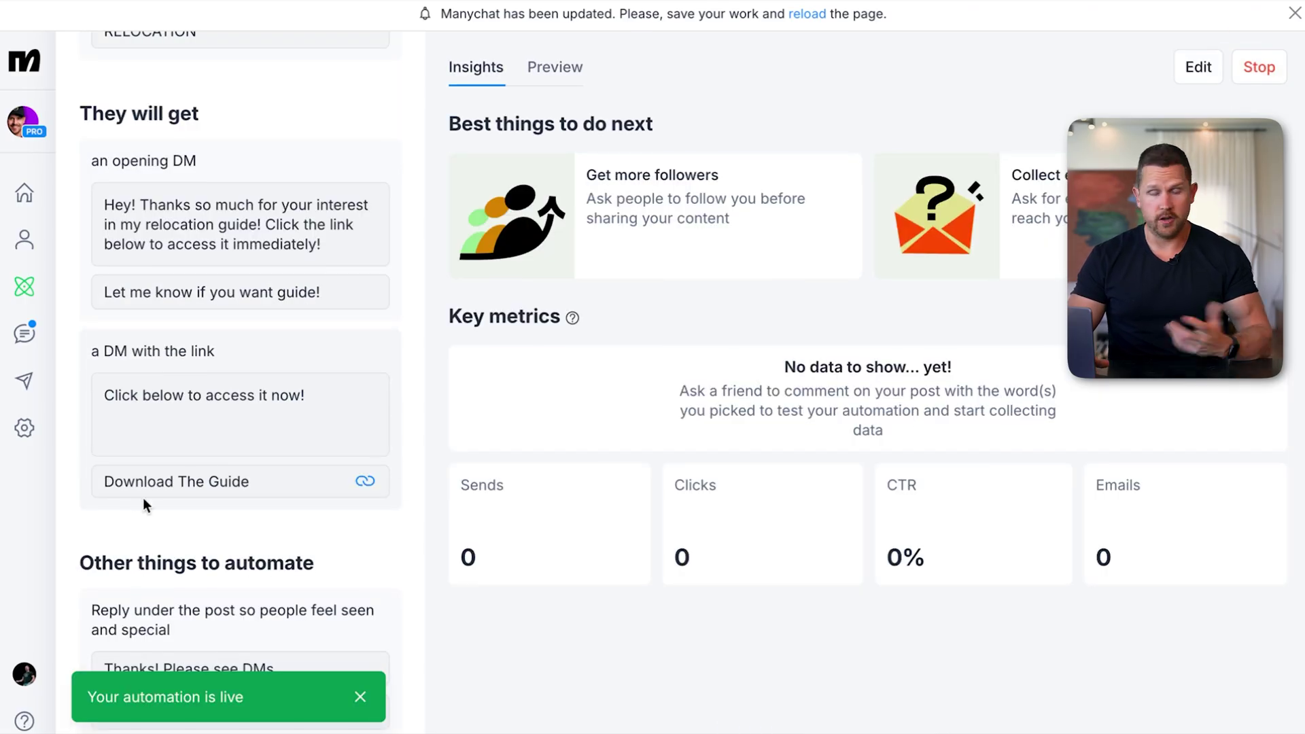
scroll(195, 438, down, 3)
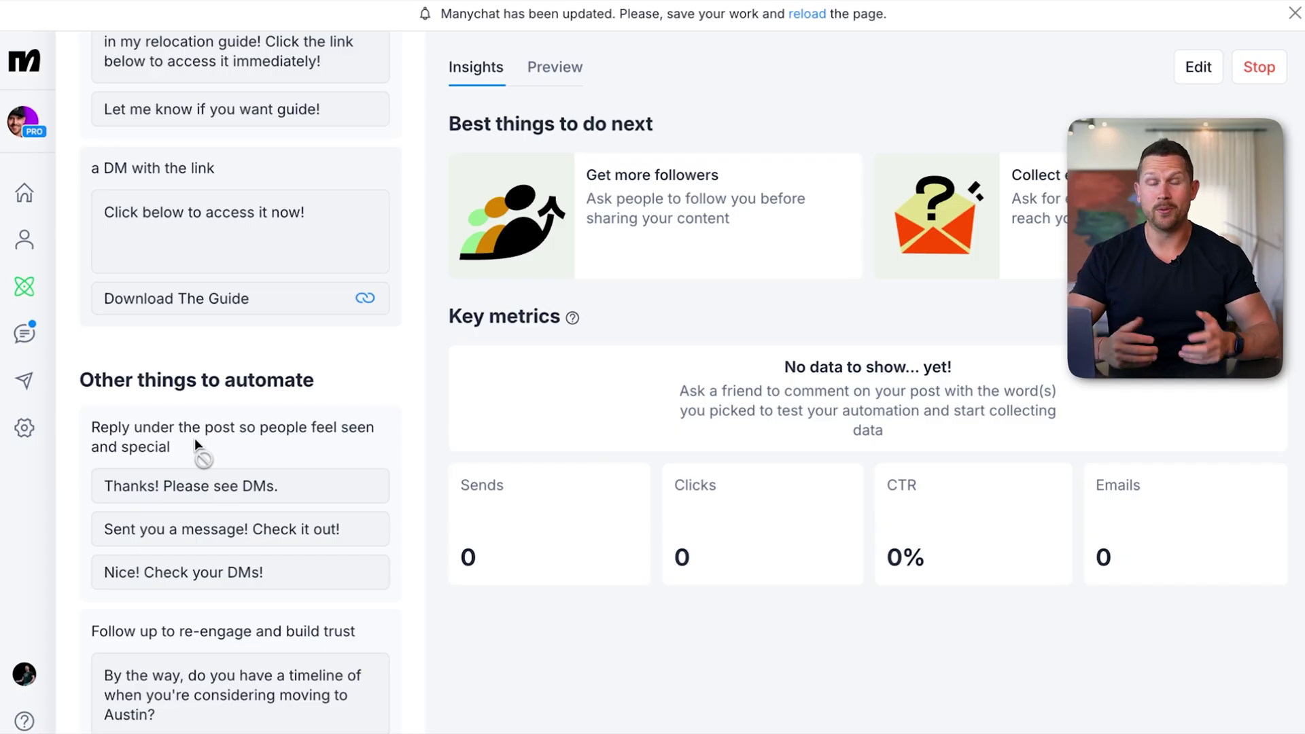